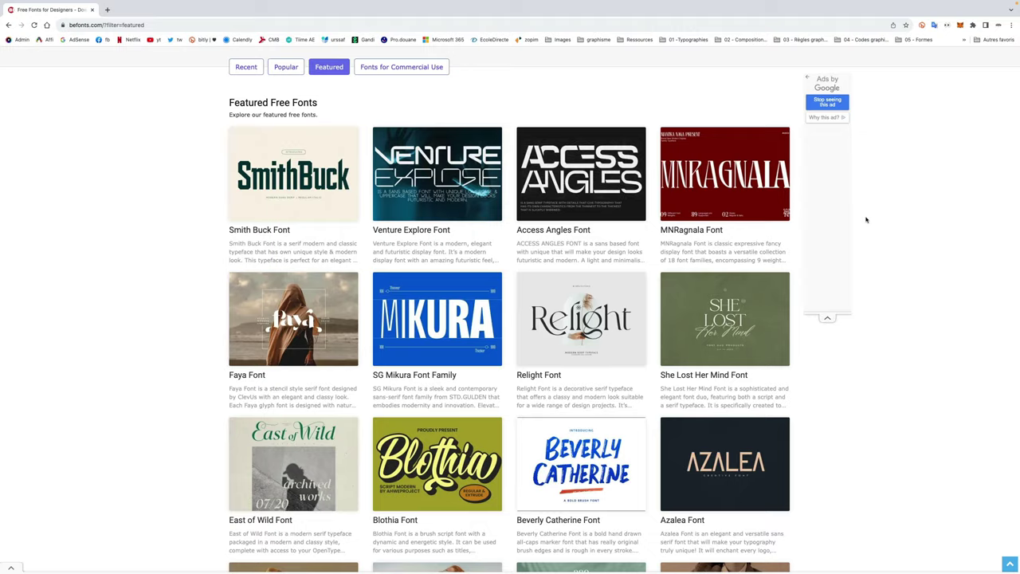
Scroll through BeFonts' Featured Free Fonts grid, past Faya, SG Mikura, Relight, Blothia and Ragyola
{"action": "scroll", "coordinate": [865, 219], "scroll_direction": "down", "scroll_amount": 3}
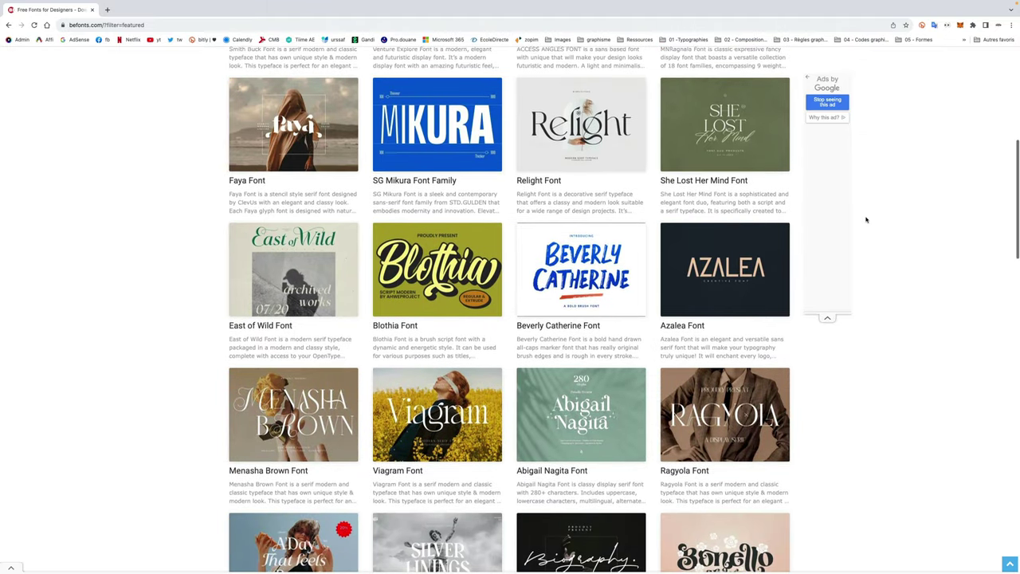
{"action": "scroll", "coordinate": [866, 219], "scroll_direction": "down", "scroll_amount": 2}
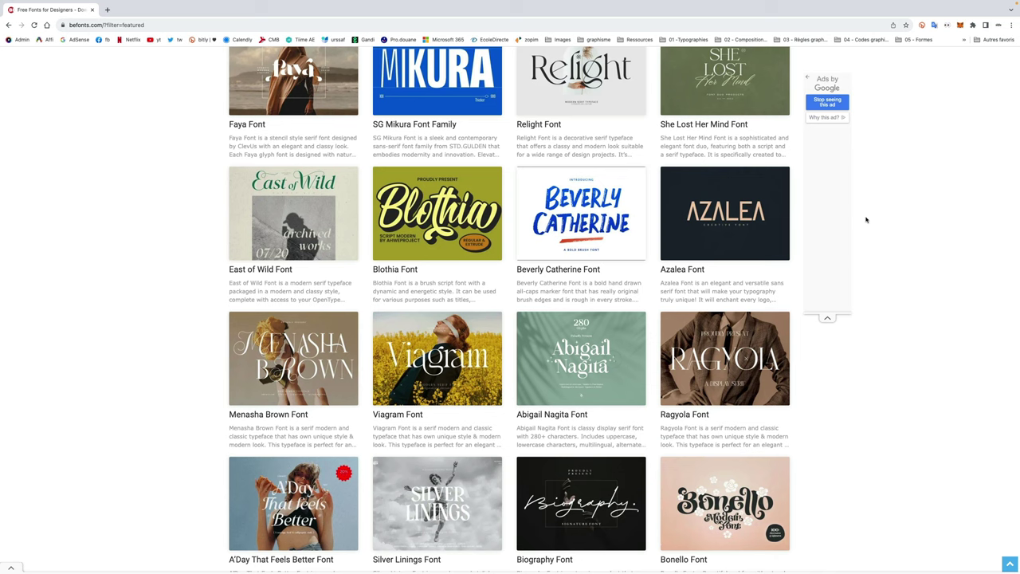
{"action": "scroll", "coordinate": [865, 219], "scroll_direction": "down", "scroll_amount": 4}
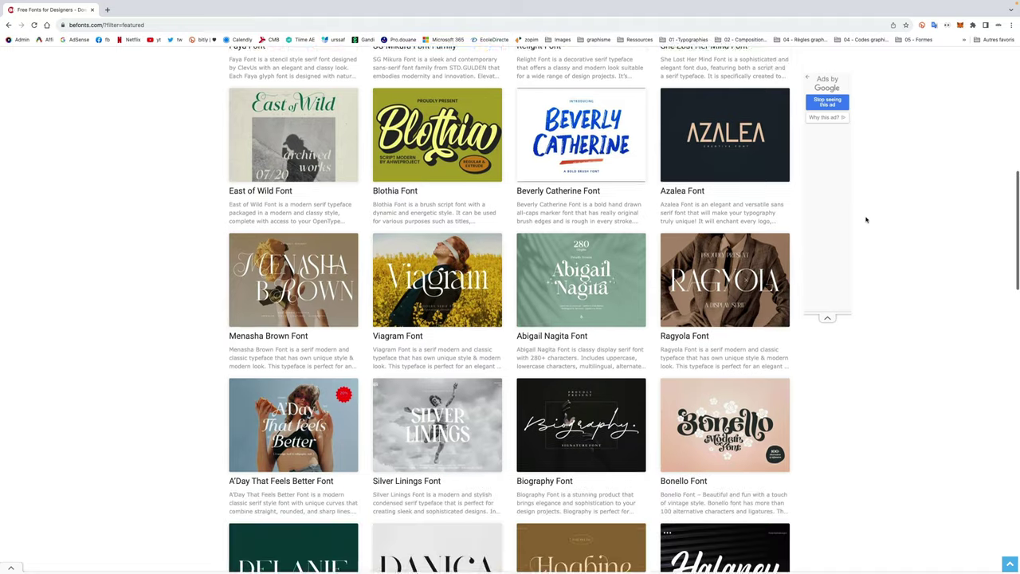
{"action": "scroll", "coordinate": [866, 219], "scroll_direction": "up", "scroll_amount": 15}
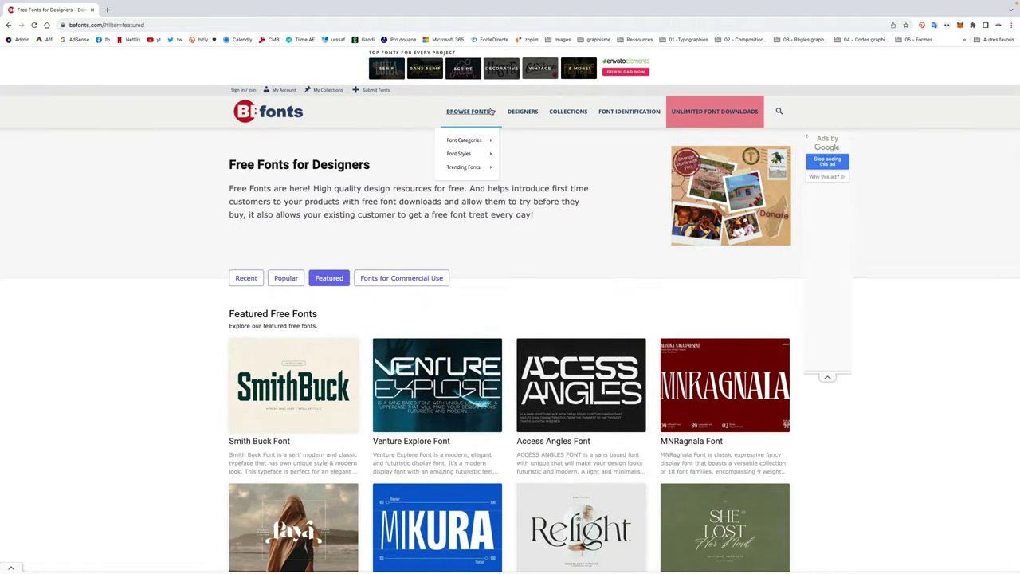
{"action": "scroll", "coordinate": [831, 291], "scroll_direction": "down", "scroll_amount": 5}
{"action": "scroll", "coordinate": [821, 310], "scroll_direction": "down", "scroll_amount": 1}
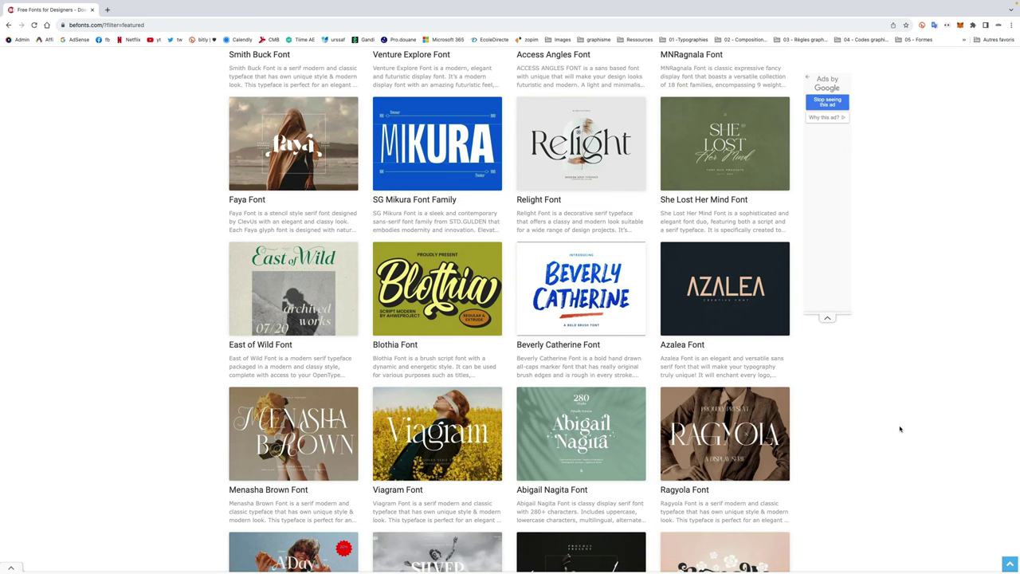
Leave Chrome for the logo_piment Finder window and expand its Typos folder
{"action": "key", "text": "ctrl+Up"}
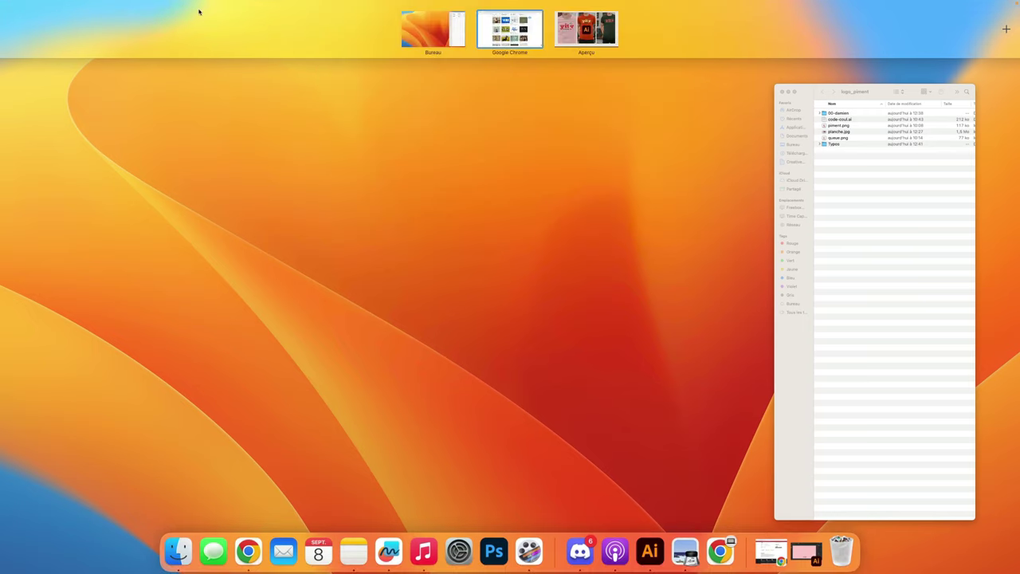
{"action": "left_click", "coordinate": [892, 196]}
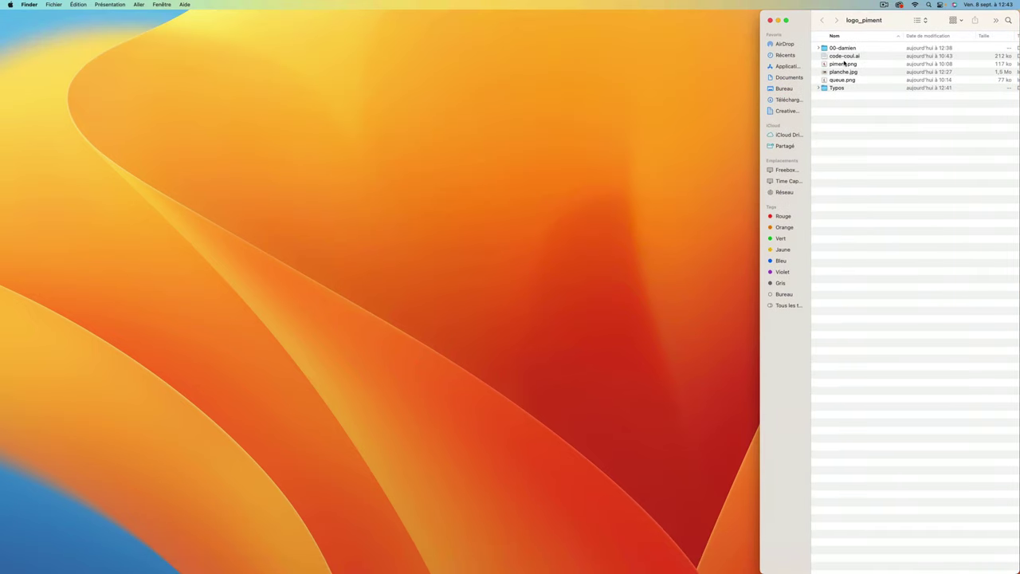
{"action": "left_click", "coordinate": [824, 89]}
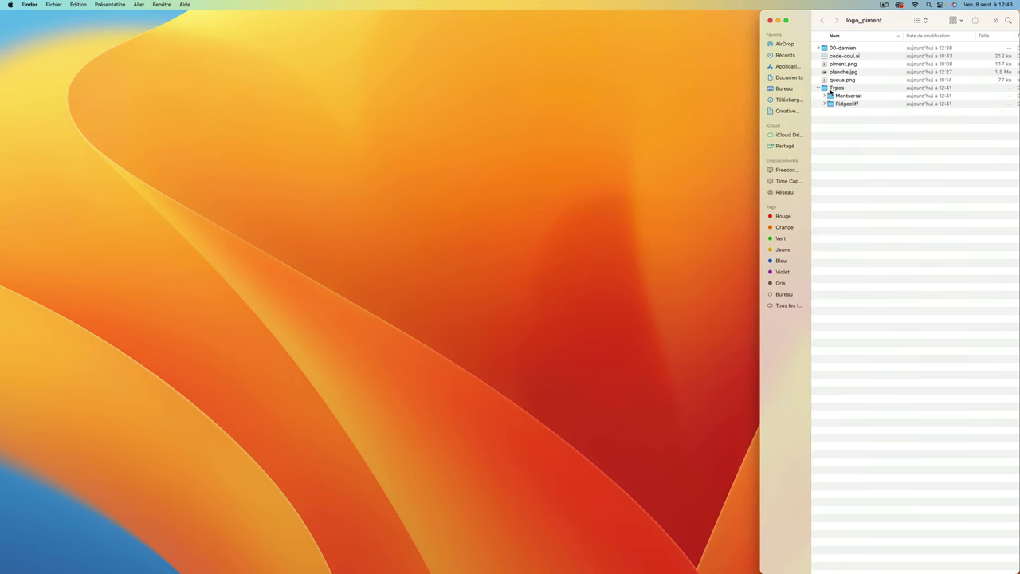
Check the Montserrat and Ridgecliff font folders, collapse Typos, and select code-coul.ai
{"action": "left_click", "coordinate": [824, 95]}
{"action": "left_click", "coordinate": [825, 111]}
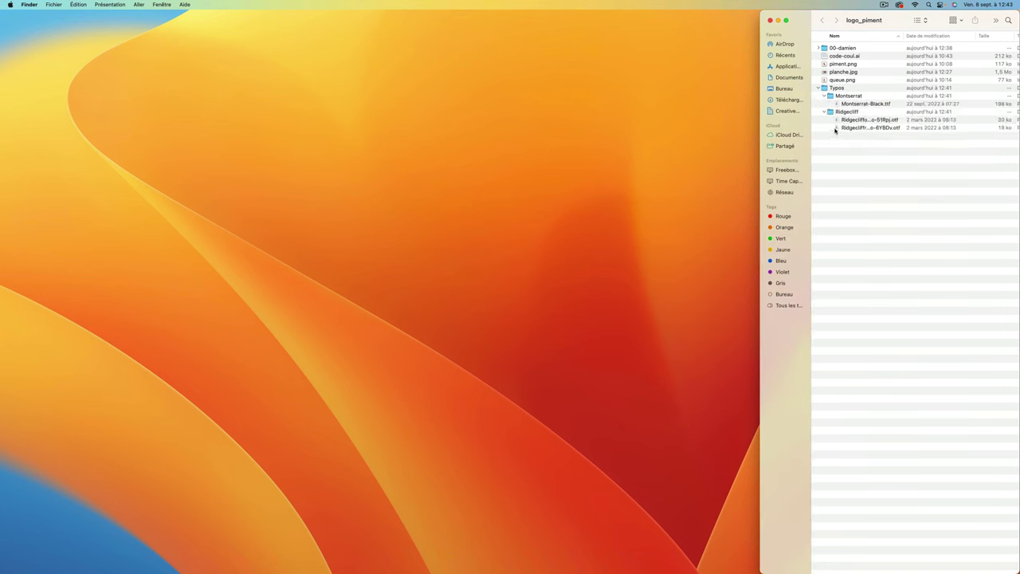
{"action": "left_click", "coordinate": [825, 95]}
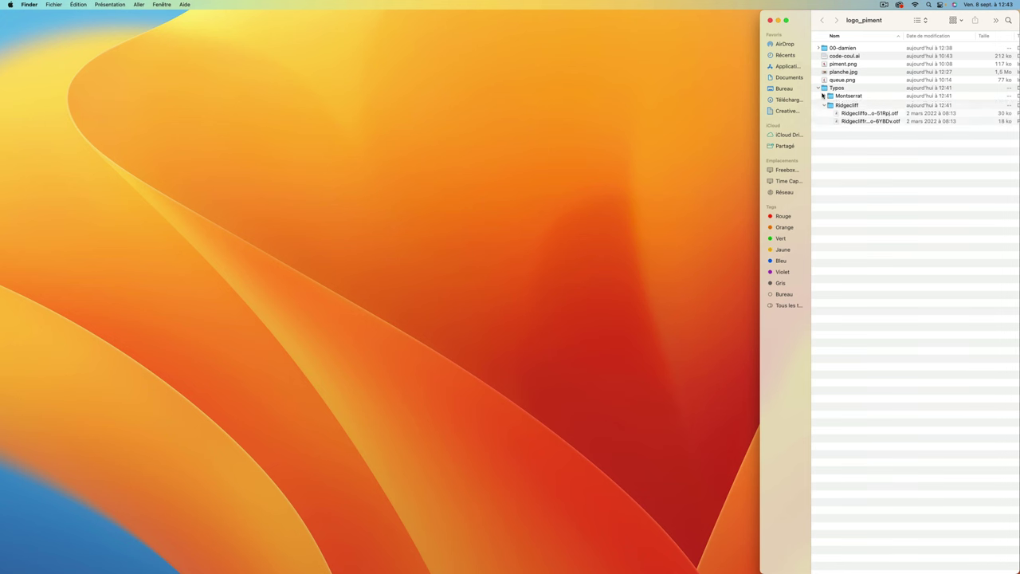
{"action": "left_click", "coordinate": [824, 89]}
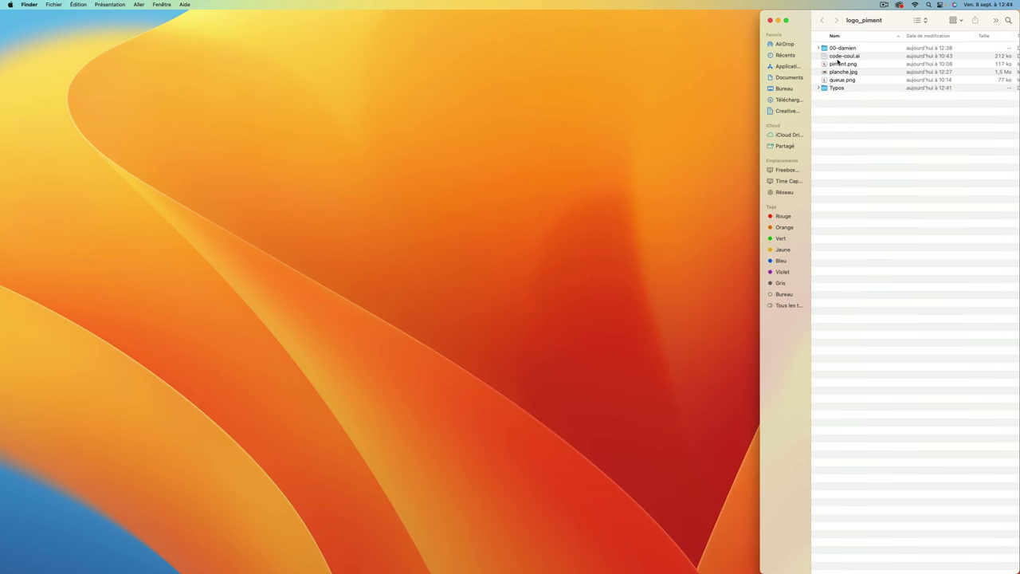
{"action": "left_click", "coordinate": [833, 57]}
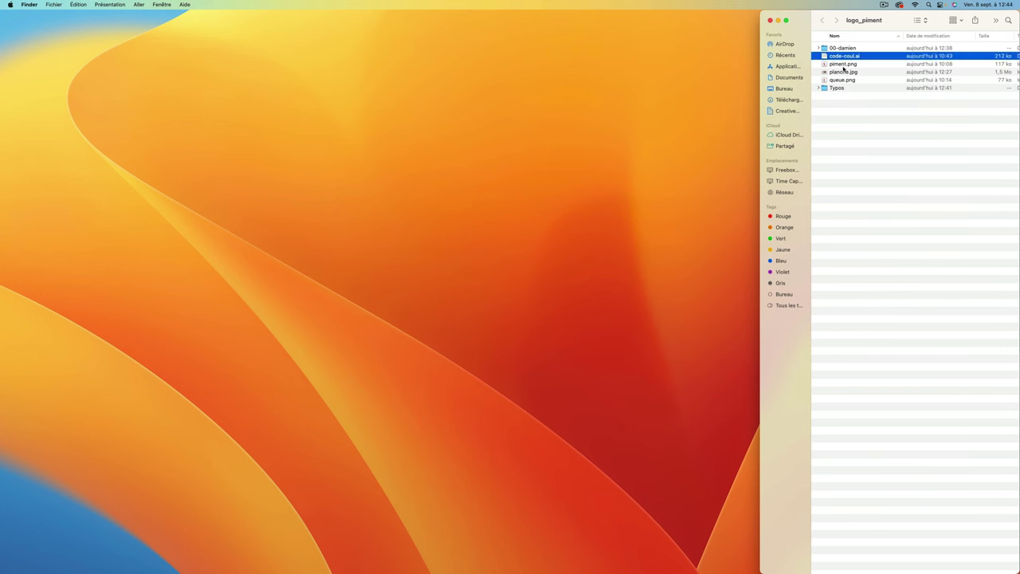
Open code-coul.ai in Illustrator and start a new text object on the pink artboard
{"action": "double_click", "coordinate": [843, 57]}
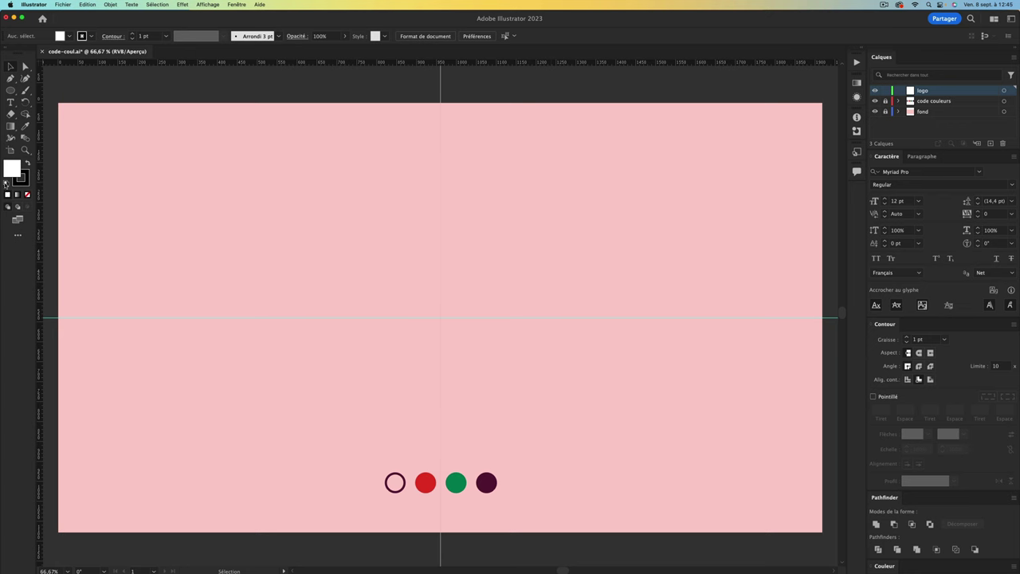
{"action": "left_click", "coordinate": [11, 102]}
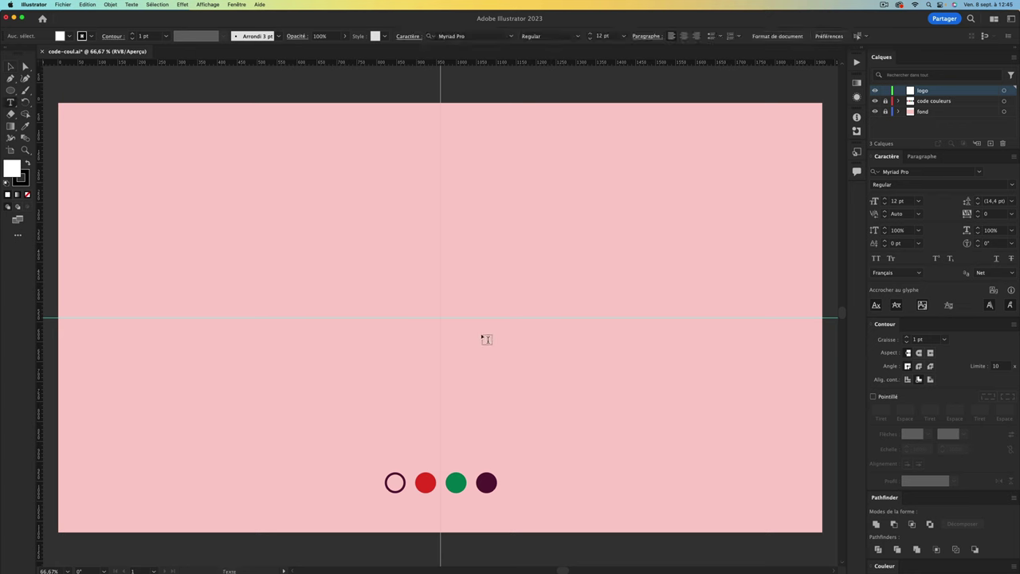
{"action": "left_click", "coordinate": [364, 242]}
Make the text a black Myriad Pro 'Y' enlarged to about 334 pt
{"action": "key", "text": "BackSpace"}
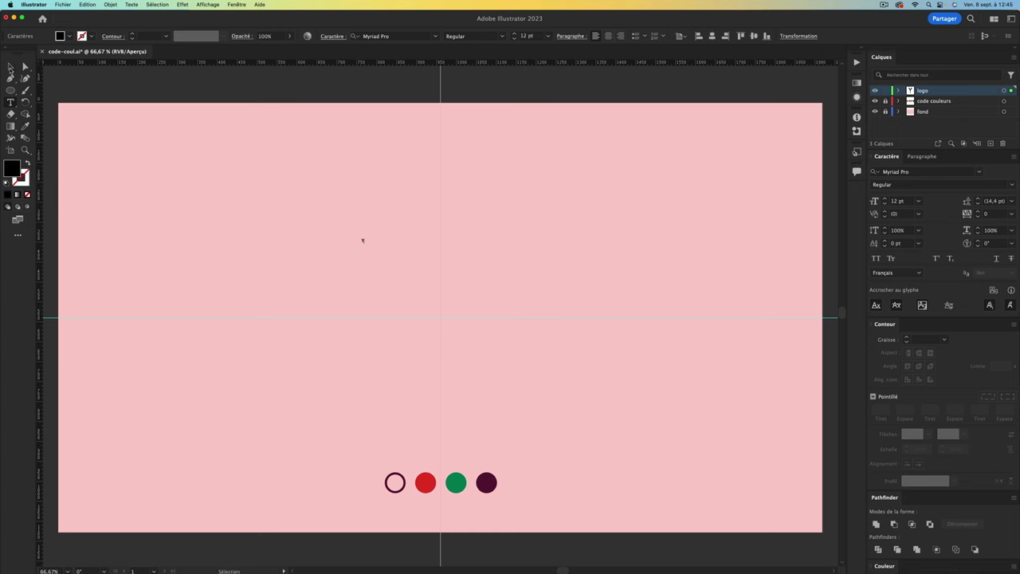
{"action": "left_click", "coordinate": [10, 67]}
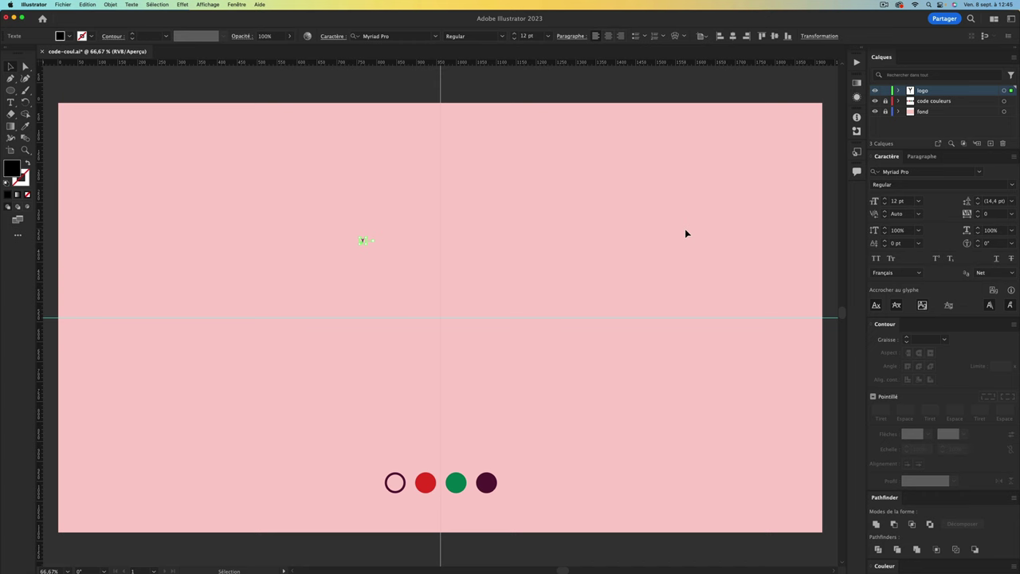
{"action": "left_click_drag", "start_coordinate": [365, 243], "coordinate": [599, 417]}
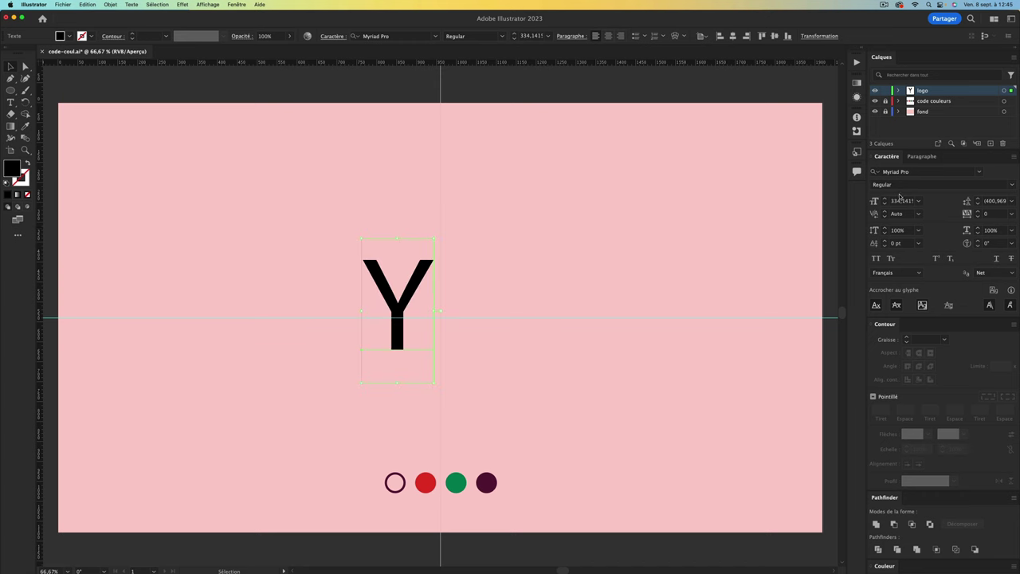
{"action": "left_click", "coordinate": [922, 171]}
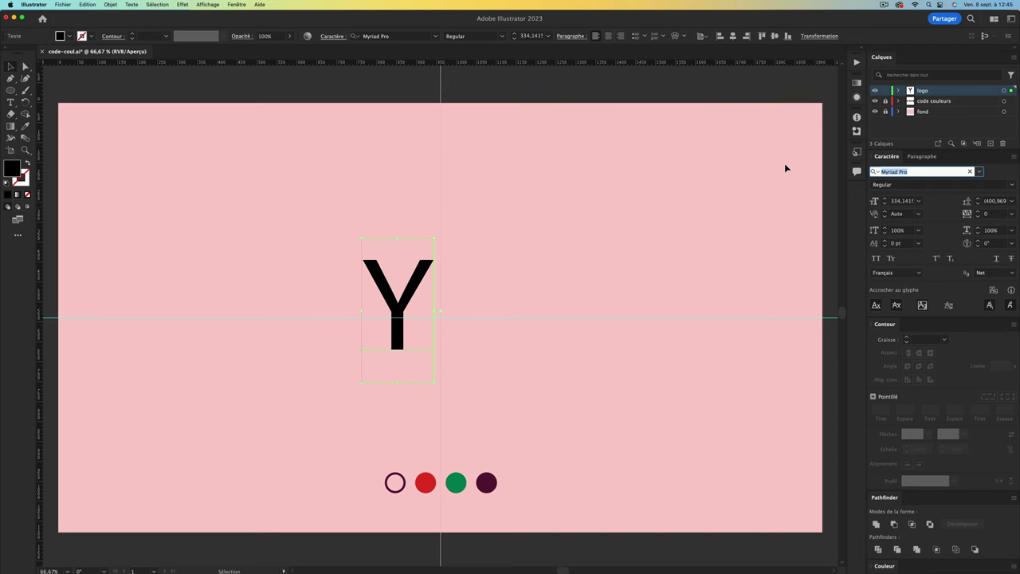
Apply the Ridge Cliff Regular DEMO font to the Y
{"action": "type", "text": "rif"}
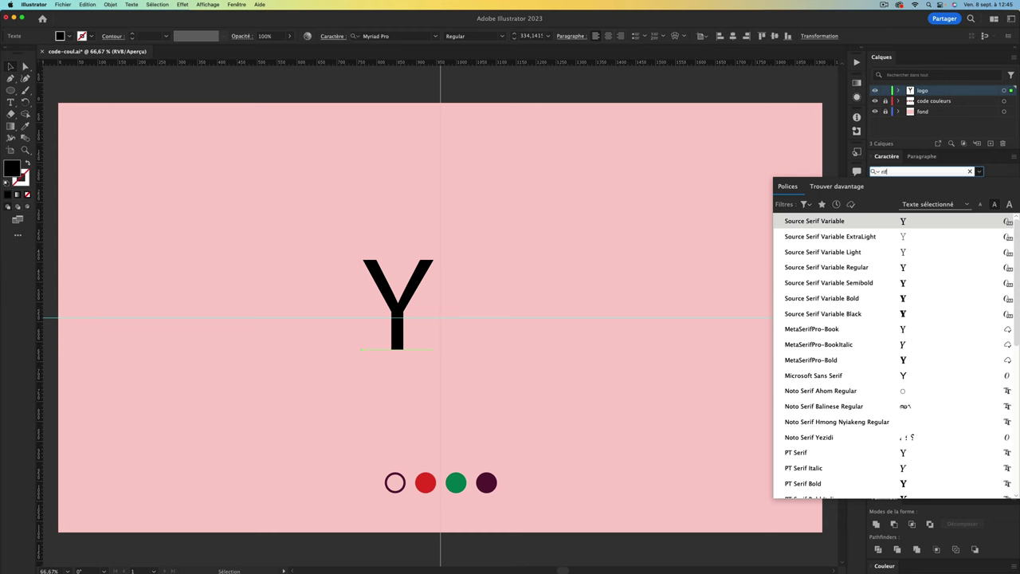
{"action": "key", "text": "BackSpace"}
{"action": "type", "text": "d"}
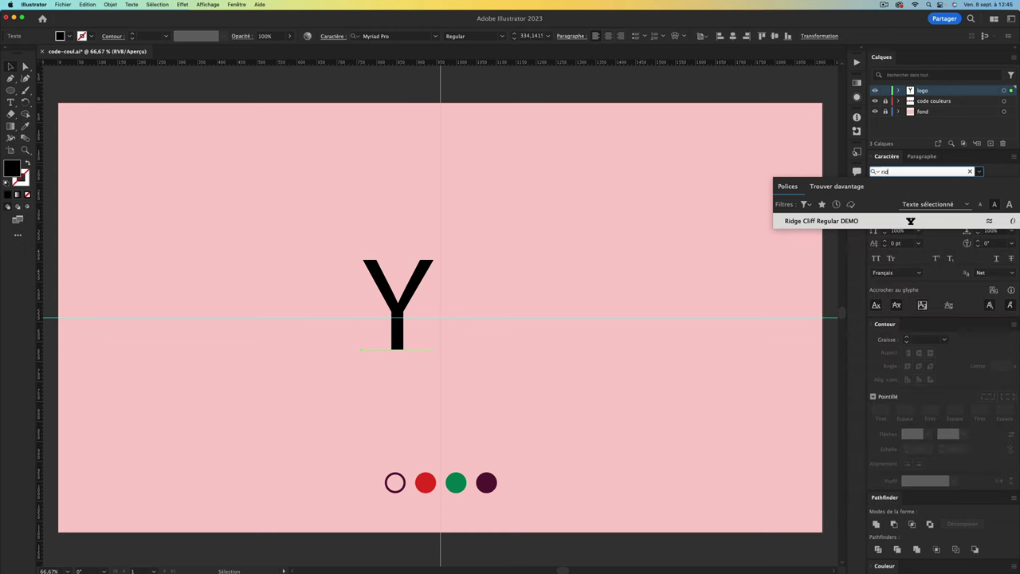
{"action": "left_click", "coordinate": [801, 221]}
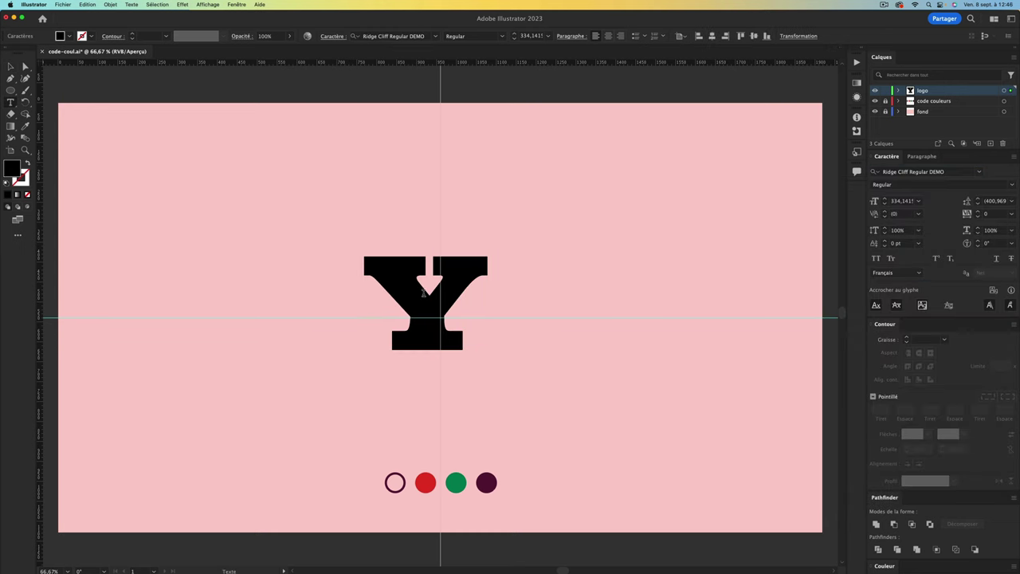
Retype the letter as lowercase 'y' and move it left of the artboard centre
{"action": "double_click", "coordinate": [478, 296]}
{"action": "type", "text": "y"}
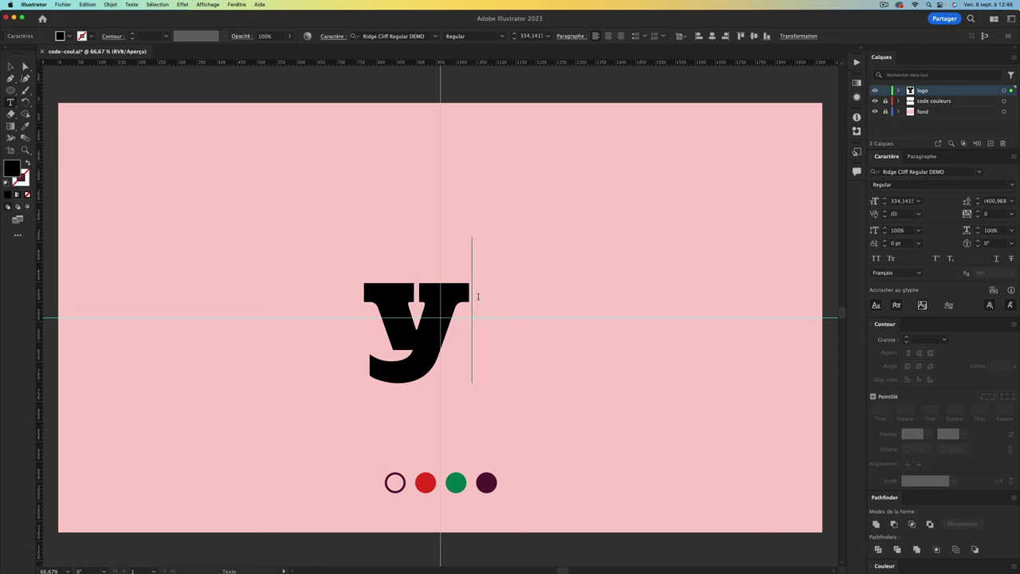
{"action": "left_click", "coordinate": [10, 66]}
{"action": "left_click_drag", "start_coordinate": [473, 237], "coordinate": [487, 215]}
{"action": "left_click_drag", "start_coordinate": [470, 305], "coordinate": [357, 275]}
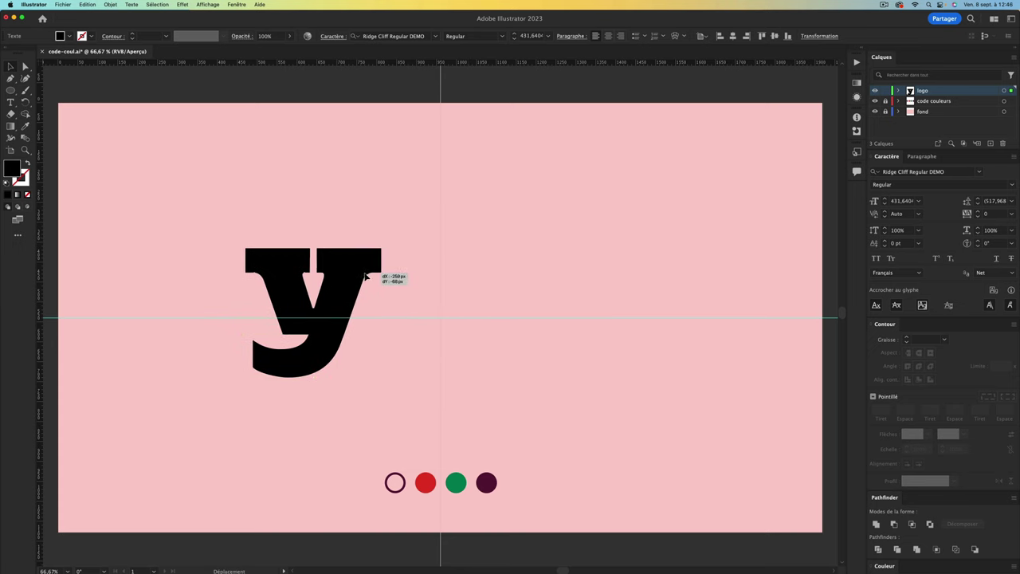
{"action": "left_click_drag", "start_coordinate": [376, 186], "coordinate": [360, 205]}
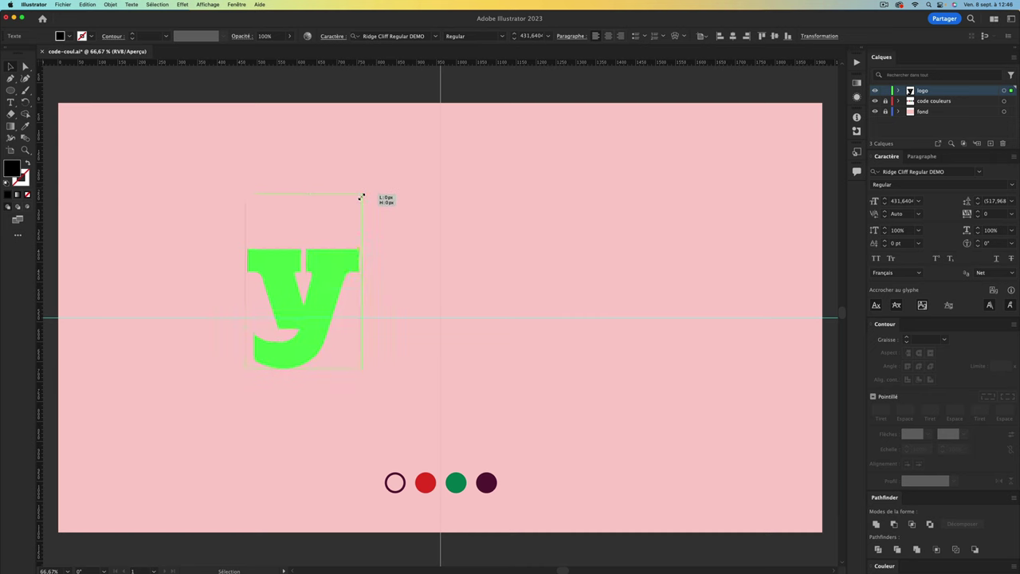
Set the y's font size to 350 pt and deselect it
{"action": "left_click", "coordinate": [901, 201]}
{"action": "type", "text": "350"}
{"action": "key", "text": "Return"}
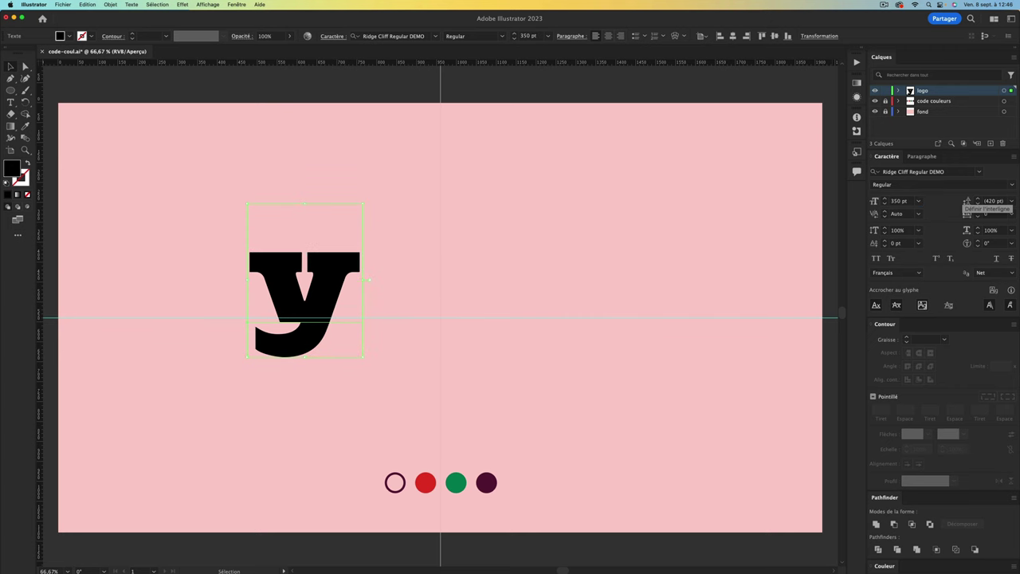
{"action": "left_click", "coordinate": [903, 202]}
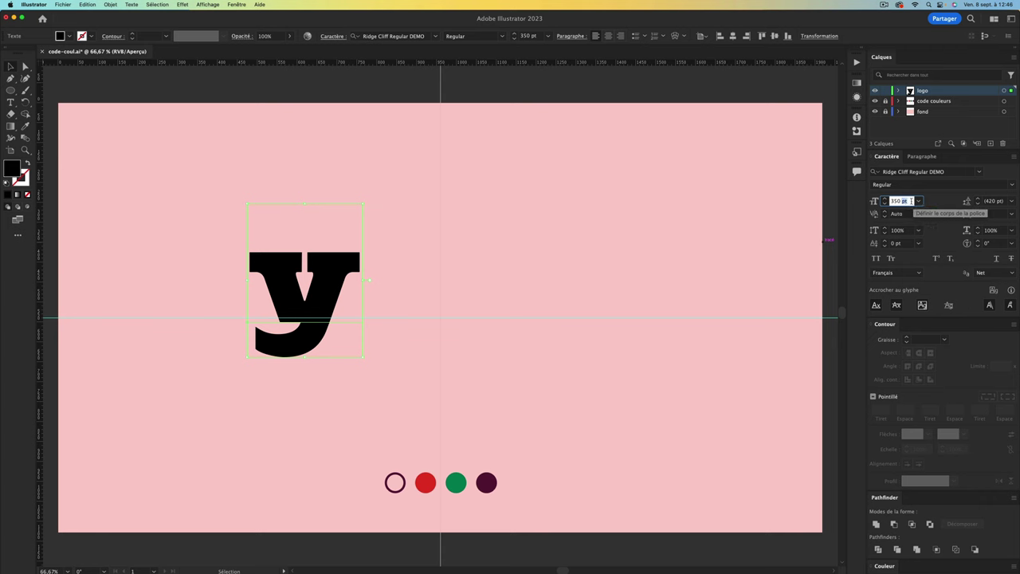
{"action": "left_click", "coordinate": [545, 231]}
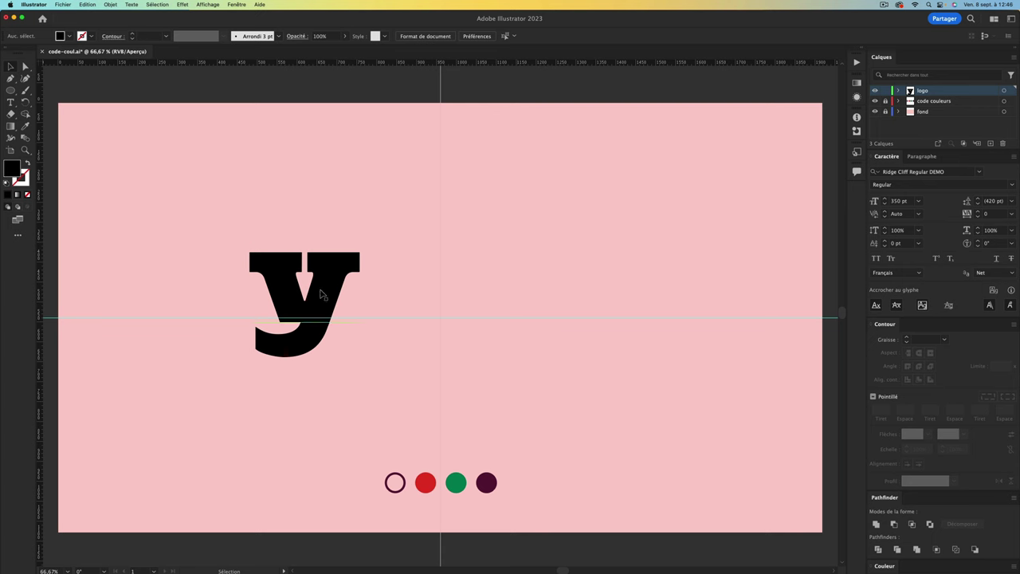
Duplicate the y to its right and change the copy to an 'i'
{"action": "left_click_drag", "start_coordinate": [321, 295], "coordinate": [512, 300]}
{"action": "left_click_drag", "start_coordinate": [518, 297], "coordinate": [456, 295]}
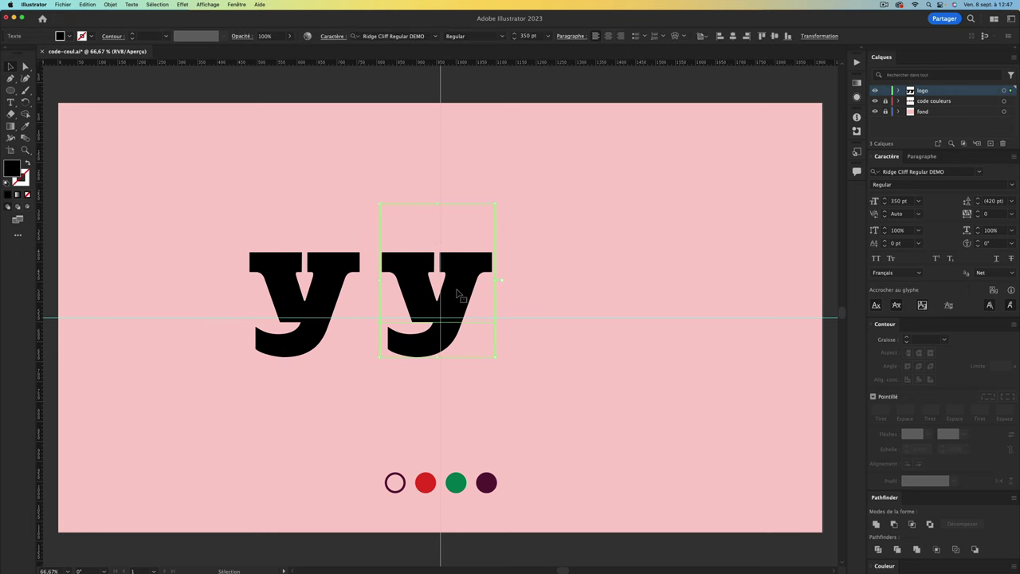
{"action": "double_click", "coordinate": [458, 294]}
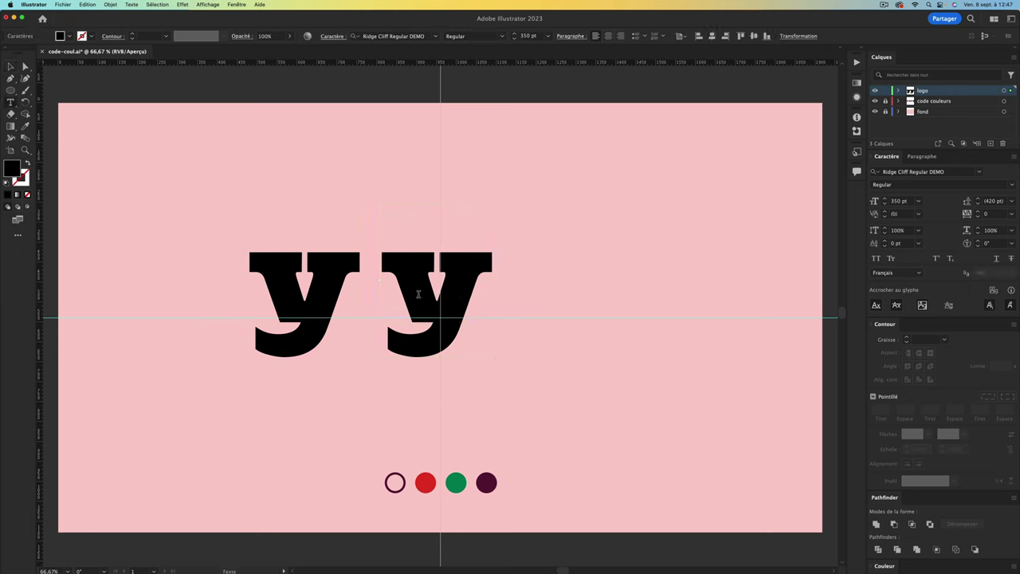
{"action": "left_click_drag", "start_coordinate": [417, 294], "coordinate": [472, 289]}
{"action": "type", "text": "i"}
{"action": "key", "text": "Escape"}
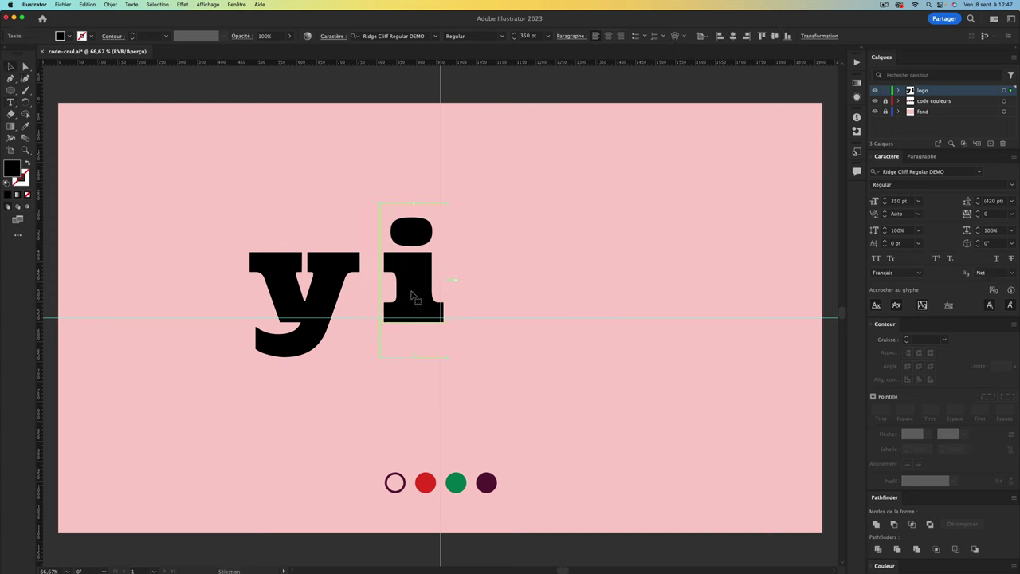
Duplicate the i to its right and change the copy to a 't'
{"action": "left_click_drag", "start_coordinate": [413, 295], "coordinate": [510, 295]}
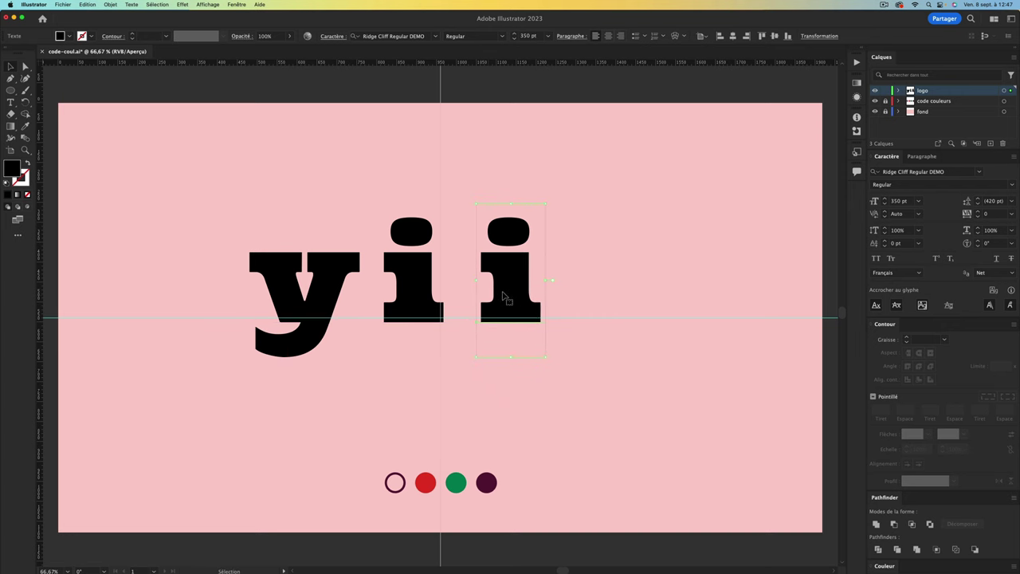
{"action": "key", "text": "t"}
{"action": "double_click", "coordinate": [504, 289]}
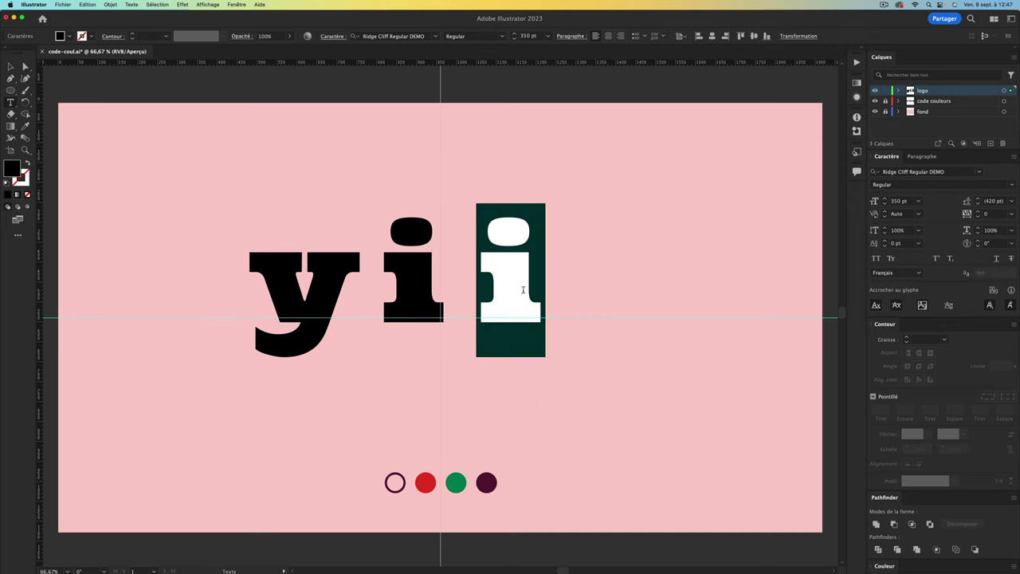
{"action": "type", "text": "t"}
{"action": "key", "text": "Escape"}
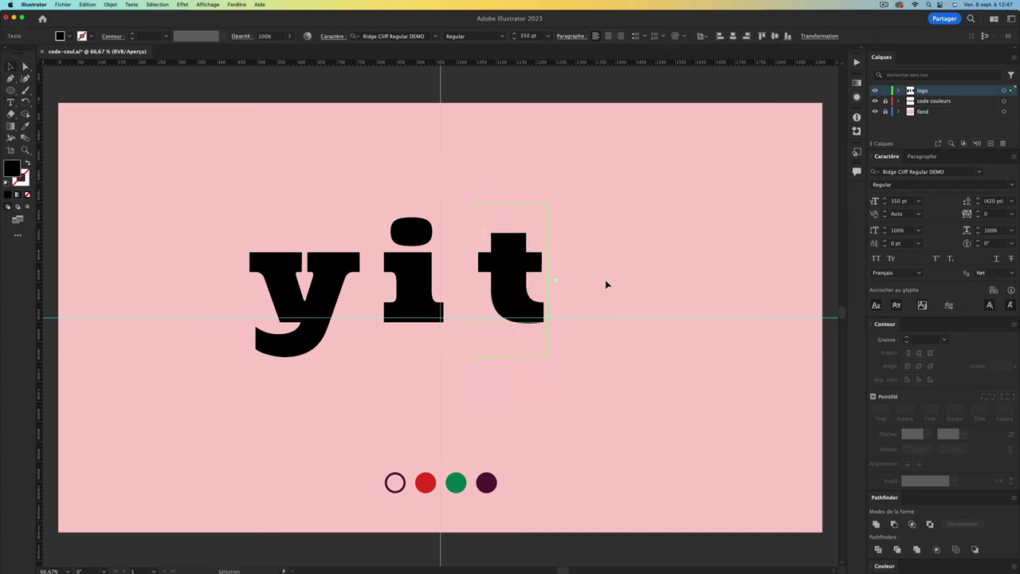
Duplicate the t further right and change the copy to a 'y', spelling yity
{"action": "left_click_drag", "start_coordinate": [514, 286], "coordinate": [605, 286]}
{"action": "double_click", "coordinate": [602, 282]}
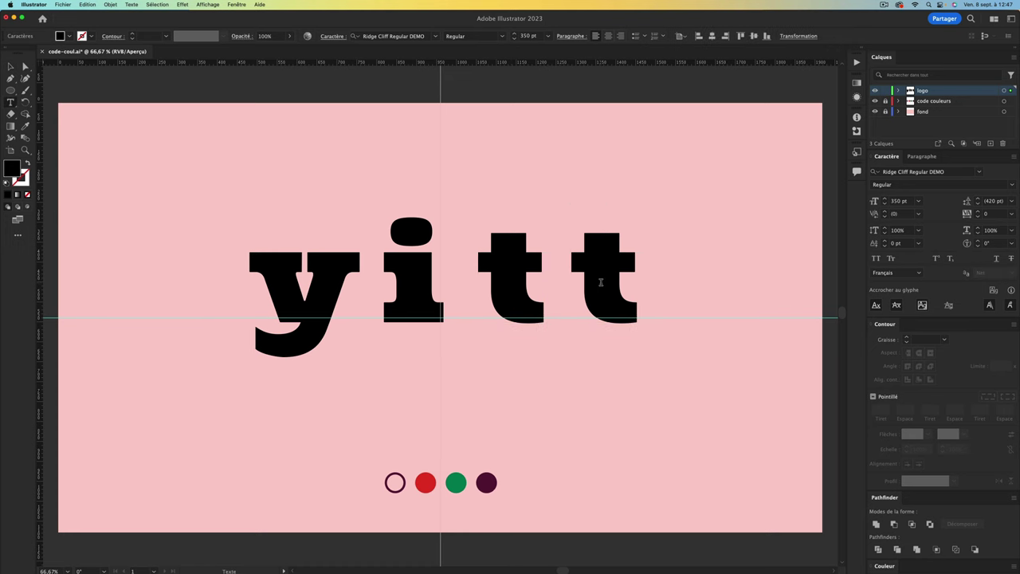
{"action": "double_click", "coordinate": [623, 283]}
{"action": "type", "text": "y"}
{"action": "key", "text": "Escape"}
{"action": "left_click", "coordinate": [226, 151]}
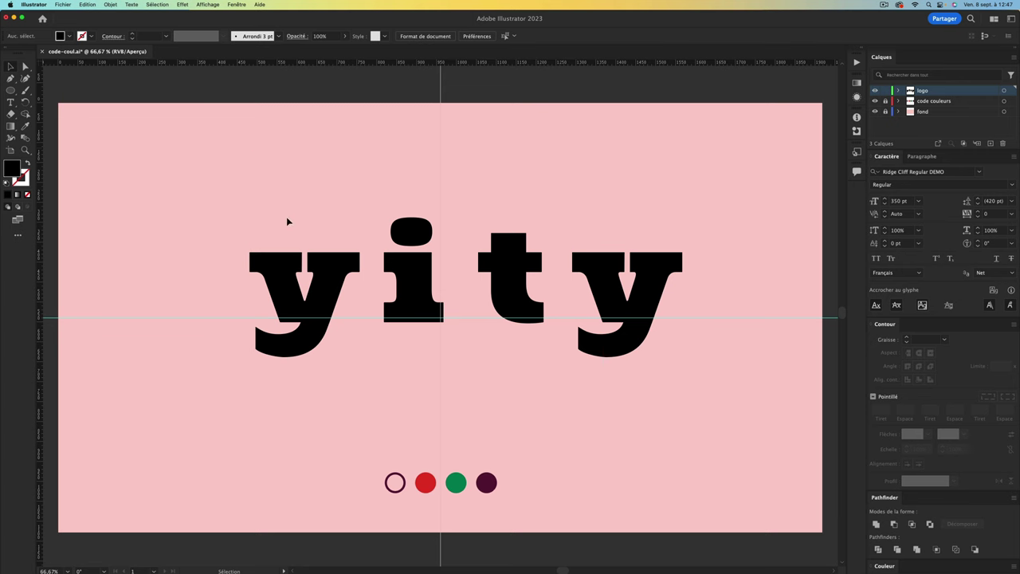
{"action": "left_click", "coordinate": [356, 272]}
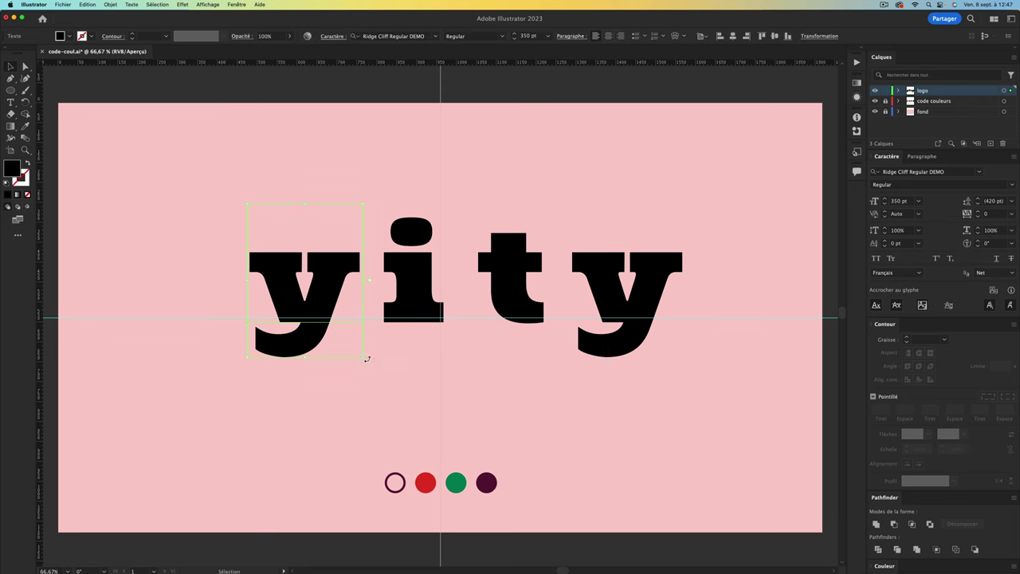
{"action": "left_click_drag", "start_coordinate": [367, 359], "coordinate": [391, 353]}
{"action": "left_click", "coordinate": [601, 291]}
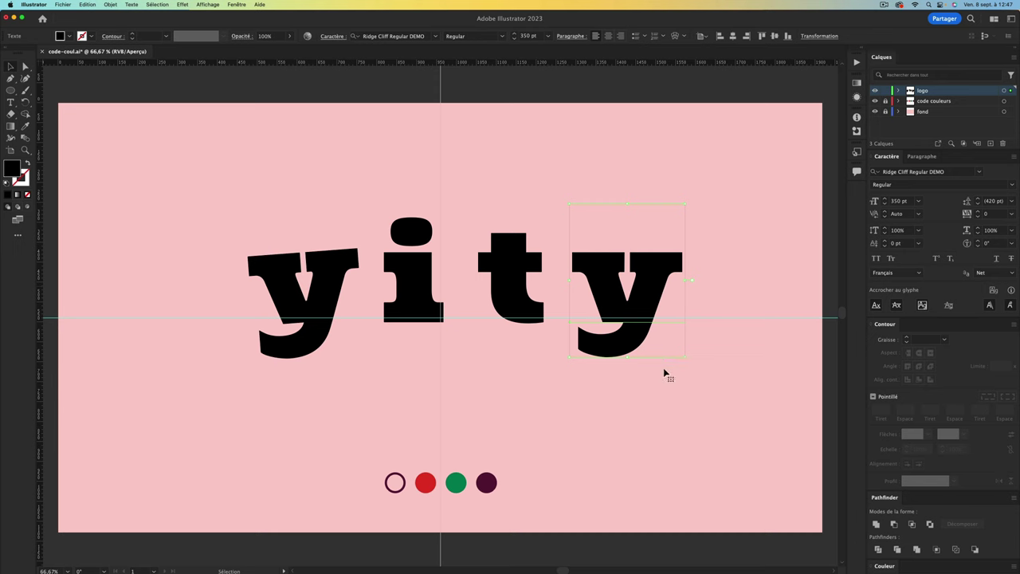
{"action": "left_click_drag", "start_coordinate": [688, 366], "coordinate": [678, 369]}
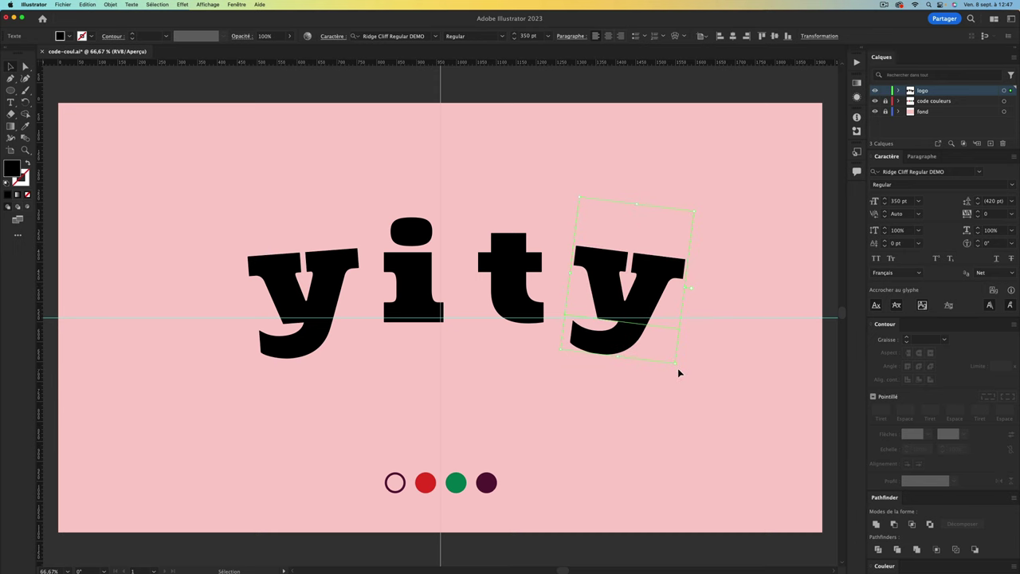
{"action": "key", "text": "super+z"}
{"action": "key", "text": "super+z"}
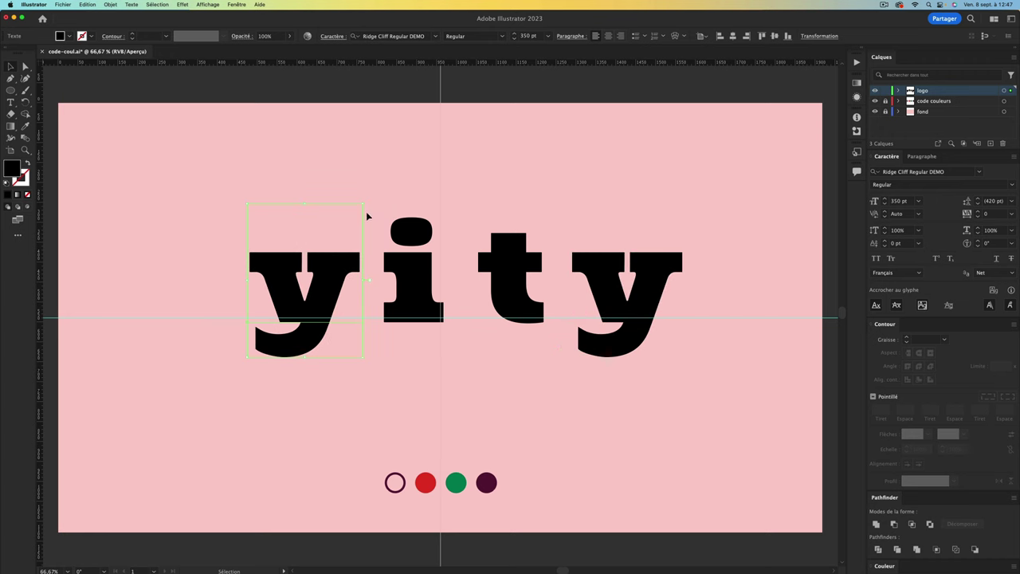
{"action": "left_click_drag", "start_coordinate": [364, 204], "coordinate": [387, 176]}
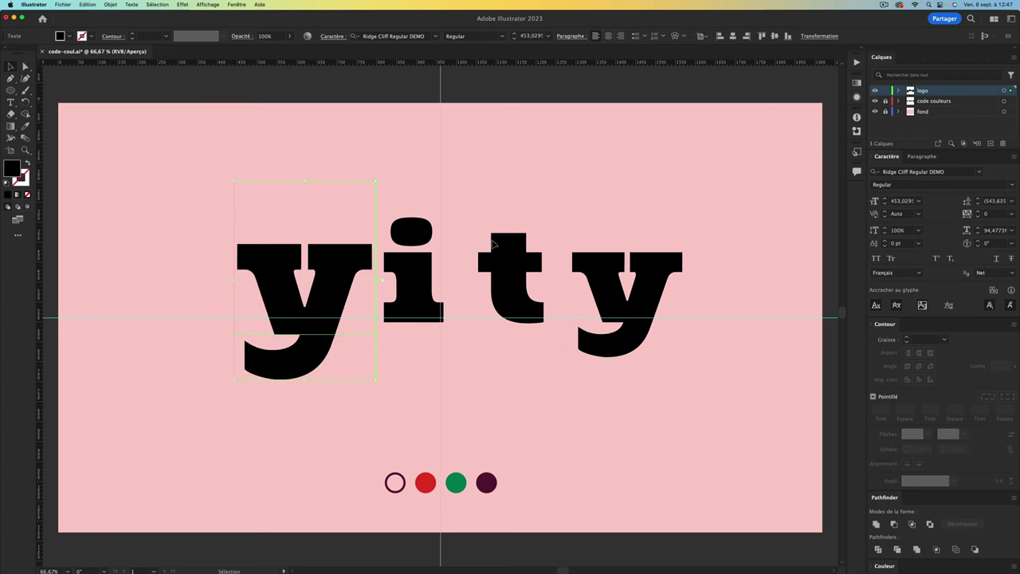
{"action": "left_click_drag", "start_coordinate": [548, 205], "coordinate": [594, 185]}
{"action": "left_click", "coordinate": [639, 181]}
{"action": "key", "text": "ctrl+z"}
{"action": "key", "text": "ctrl+z"}
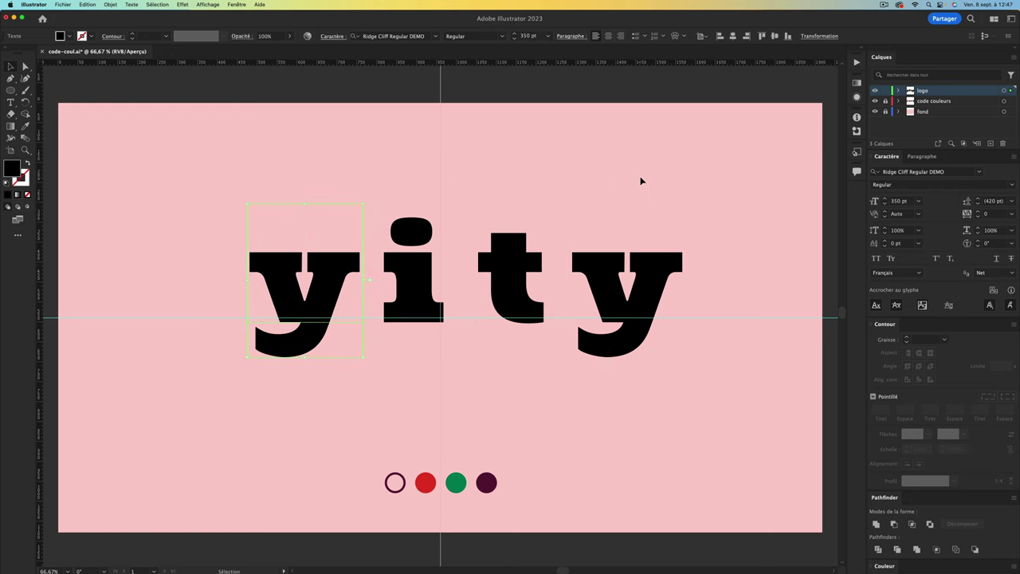
{"action": "left_click_drag", "start_coordinate": [518, 271], "coordinate": [505, 295]}
{"action": "mouse_move", "coordinate": [605, 287]}
{"action": "left_mouse_down"}
{"action": "mouse_move", "coordinate": [548, 254]}
{"action": "mouse_move", "coordinate": [568, 281]}
{"action": "left_mouse_up"}
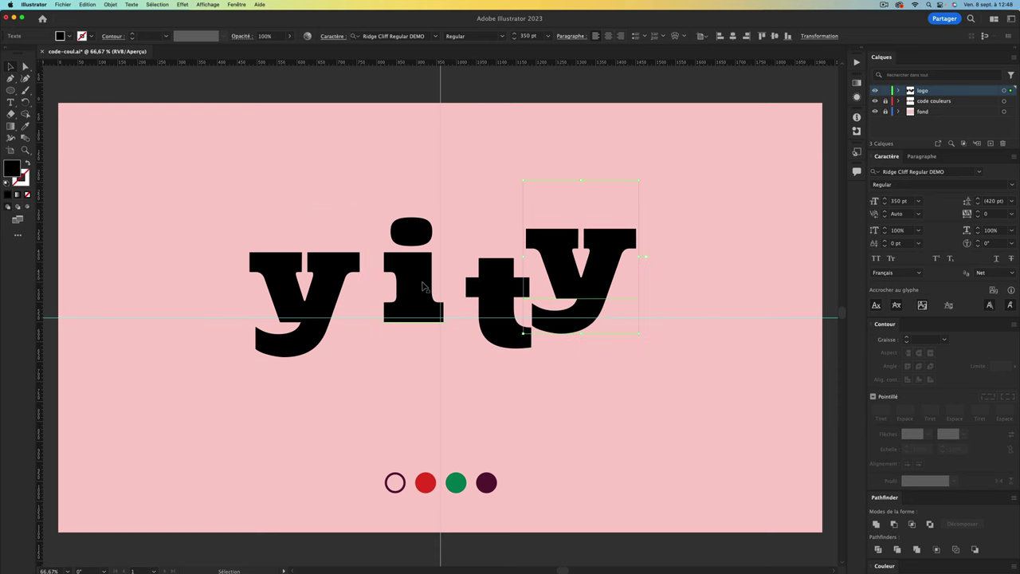
{"action": "left_click_drag", "start_coordinate": [426, 287], "coordinate": [439, 276]}
{"action": "left_click_drag", "start_coordinate": [351, 280], "coordinate": [390, 279]}
{"action": "key", "text": "ctrl+z"}
{"action": "left_click_drag", "start_coordinate": [496, 282], "coordinate": [484, 283]}
{"action": "mouse_move", "coordinate": [553, 272]}
{"action": "left_mouse_down"}
{"action": "mouse_move", "coordinate": [578, 272]}
{"action": "mouse_move", "coordinate": [606, 237]}
{"action": "left_mouse_up"}
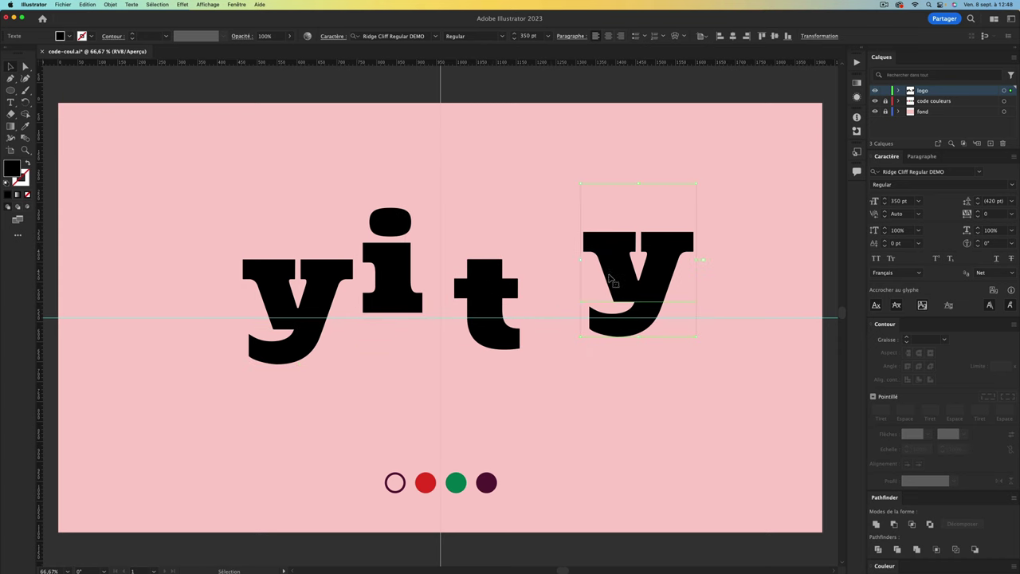
Move the 'i' left against the first 'y', fine-tuning it with arrow-key nudges
{"action": "left_click", "coordinate": [659, 436]}
{"action": "left_click_drag", "start_coordinate": [412, 267], "coordinate": [389, 267]}
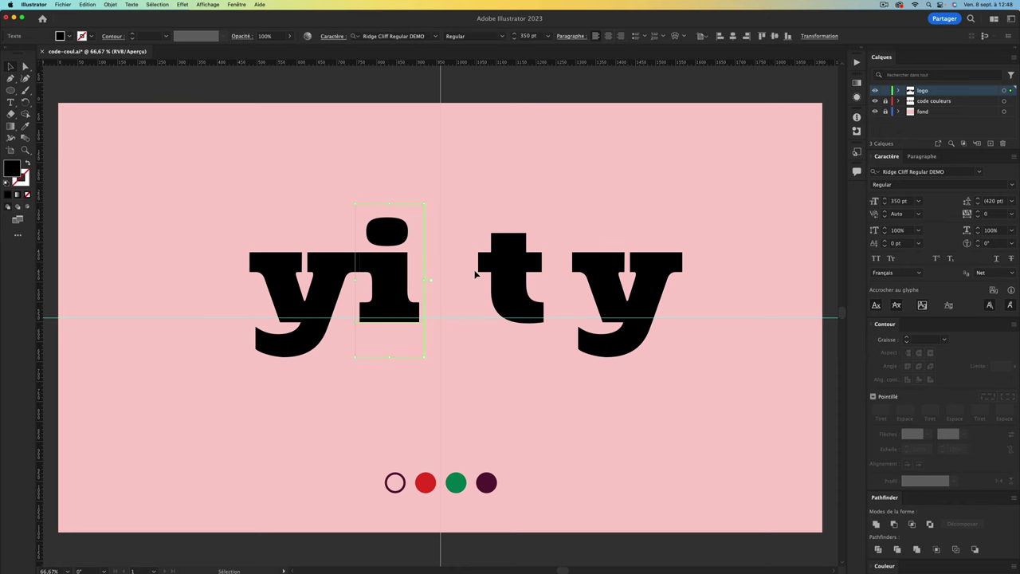
{"action": "key", "text": "Right"}
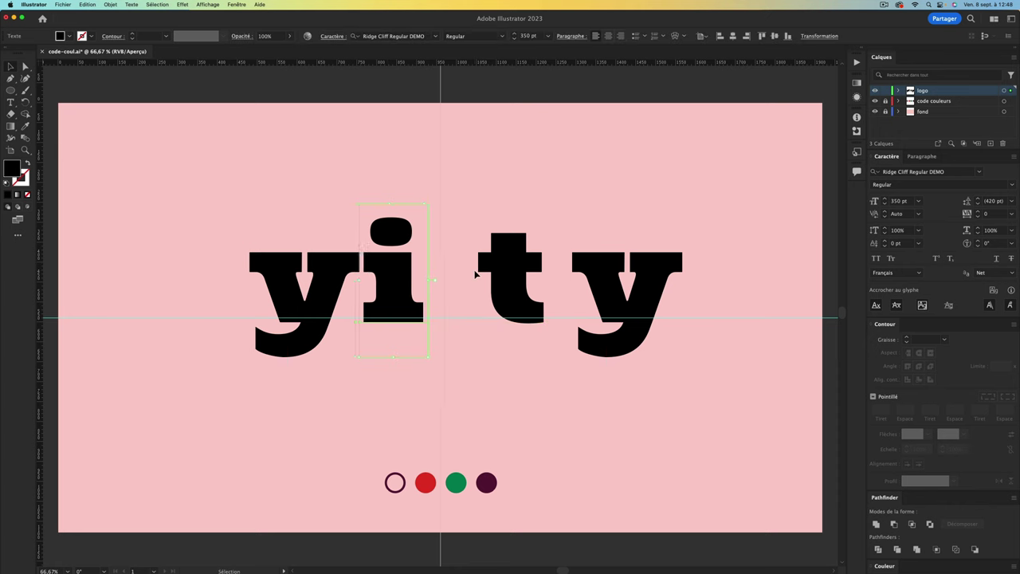
{"action": "key", "text": "Right"}
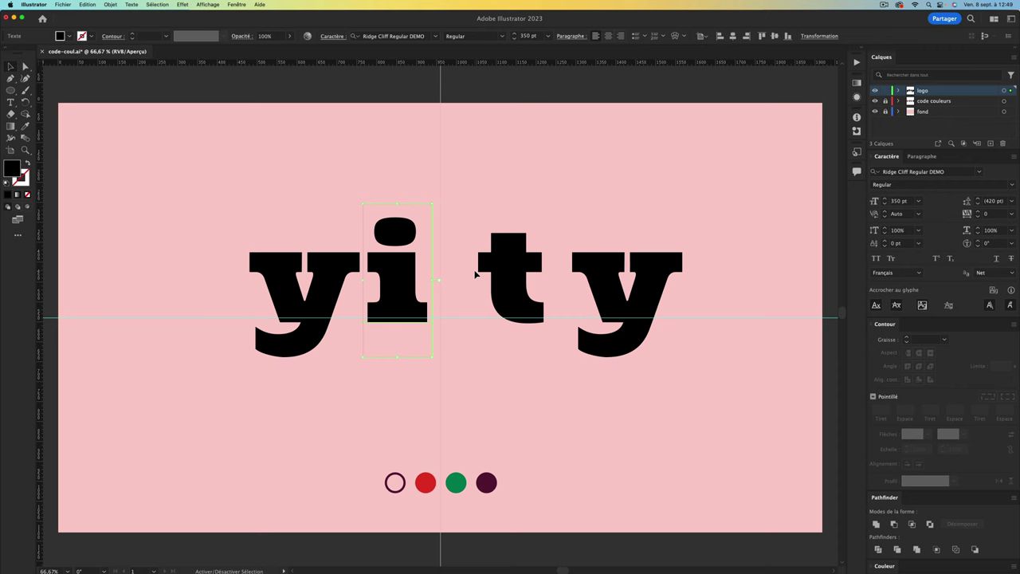
{"action": "key", "text": "Right"}
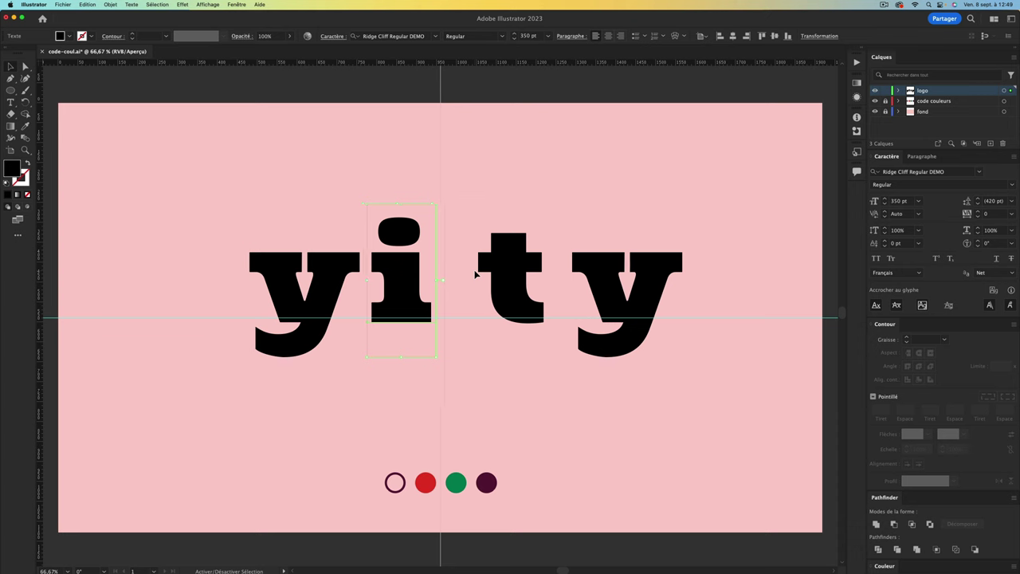
{"action": "key", "text": "Right"}
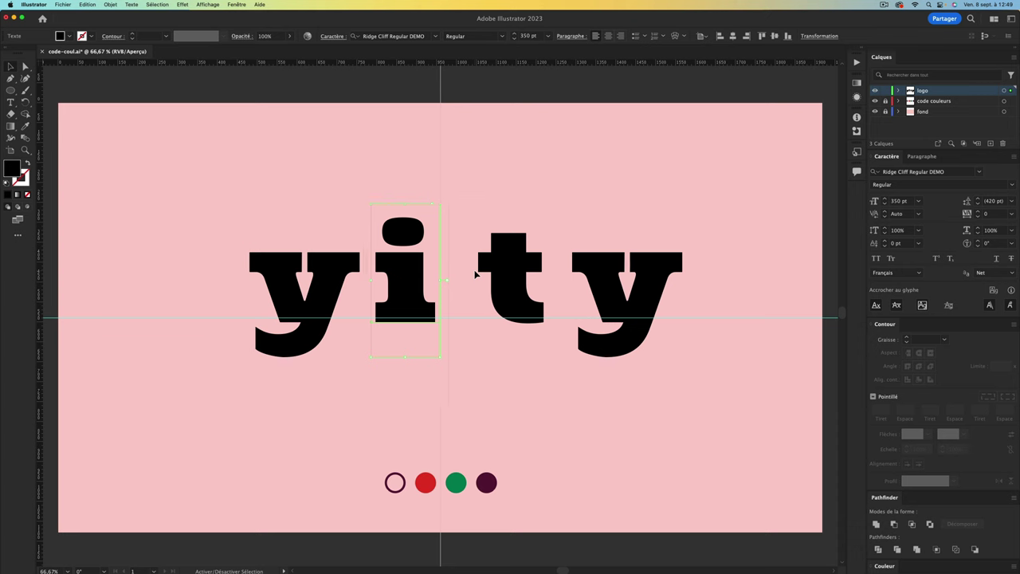
{"action": "key", "text": "Left"}
{"action": "key", "text": "Left"}
{"action": "key", "text": "Left"}
{"action": "key", "text": "Left"}
{"action": "key", "text": "Right"}
Slide the 't' and last 'y' left against their neighbours, then shift the whole word slightly right
{"action": "key", "text": "Right"}
{"action": "left_click", "coordinate": [510, 253]}
{"action": "left_click_drag", "start_coordinate": [517, 263], "coordinate": [456, 264]}
{"action": "key", "text": "Right"}
{"action": "key", "text": "Right"}
{"action": "left_click_drag", "start_coordinate": [620, 264], "coordinate": [505, 264]}
{"action": "key", "text": "shift+Right"}
{"action": "key", "text": "shift+Right"}
{"action": "left_click", "coordinate": [714, 264]}
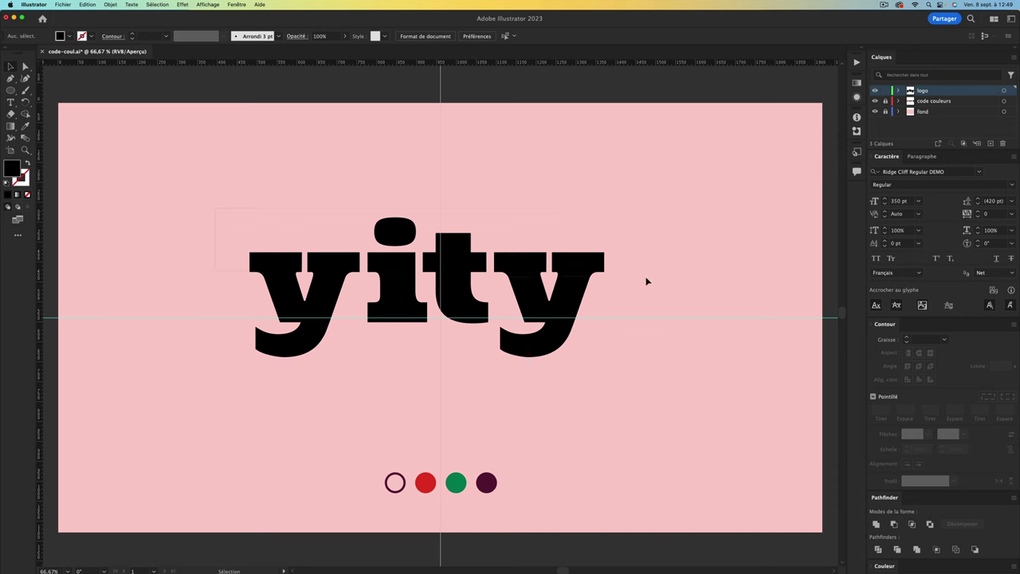
{"action": "left_click", "coordinate": [488, 267]}
{"action": "left_click_drag", "start_coordinate": [462, 264], "coordinate": [473, 265]}
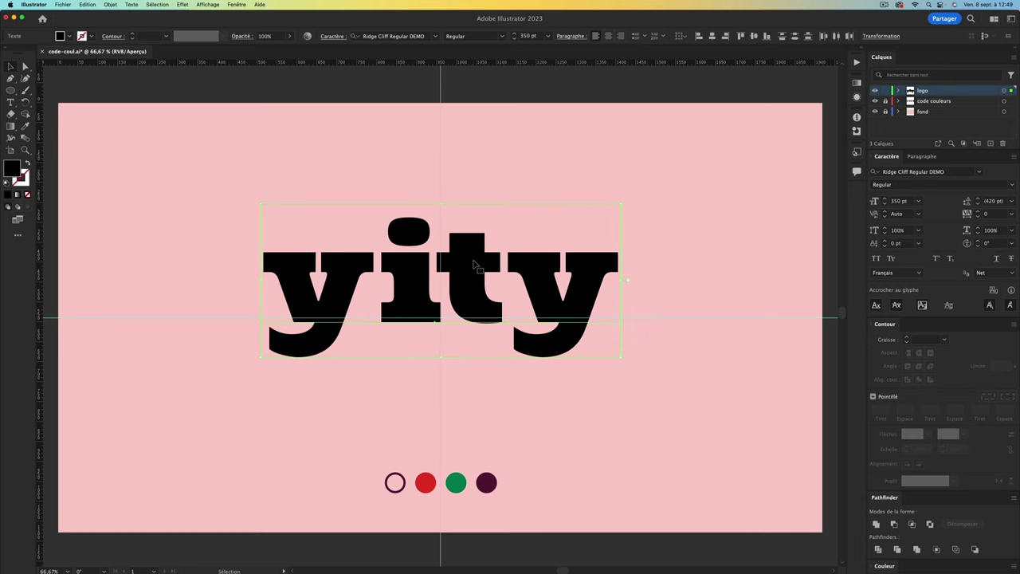
Hide the guides and eyedrop the red circle's colour onto all four yity letters
{"action": "left_click", "coordinate": [615, 177]}
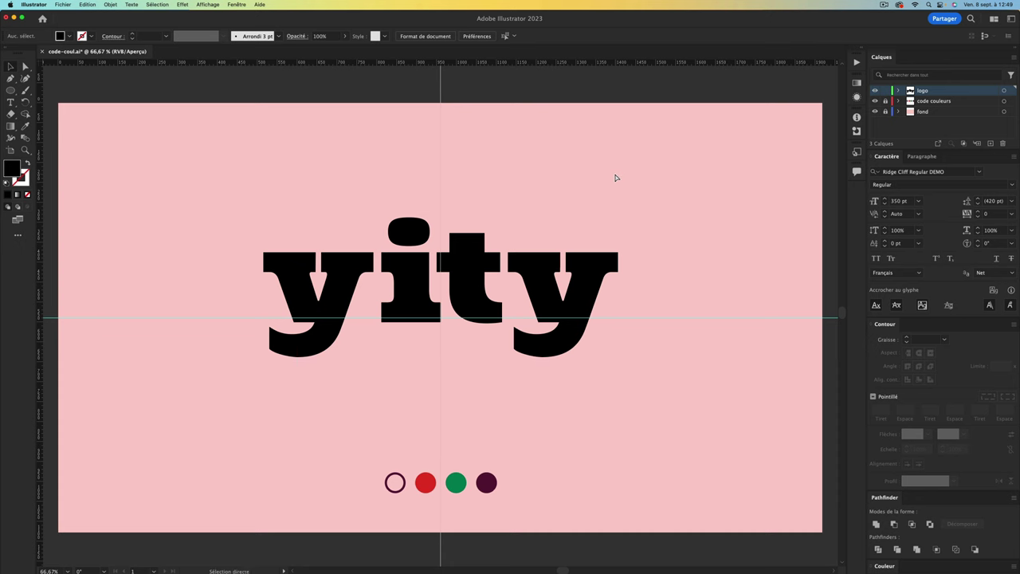
{"action": "key", "text": "super+semicolon"}
{"action": "key", "text": "super+semicolon"}
{"action": "key", "text": "super+semicolon"}
{"action": "key", "text": "super+semicolon"}
{"action": "key", "text": "super+a"}
{"action": "left_click", "coordinate": [31, 128]}
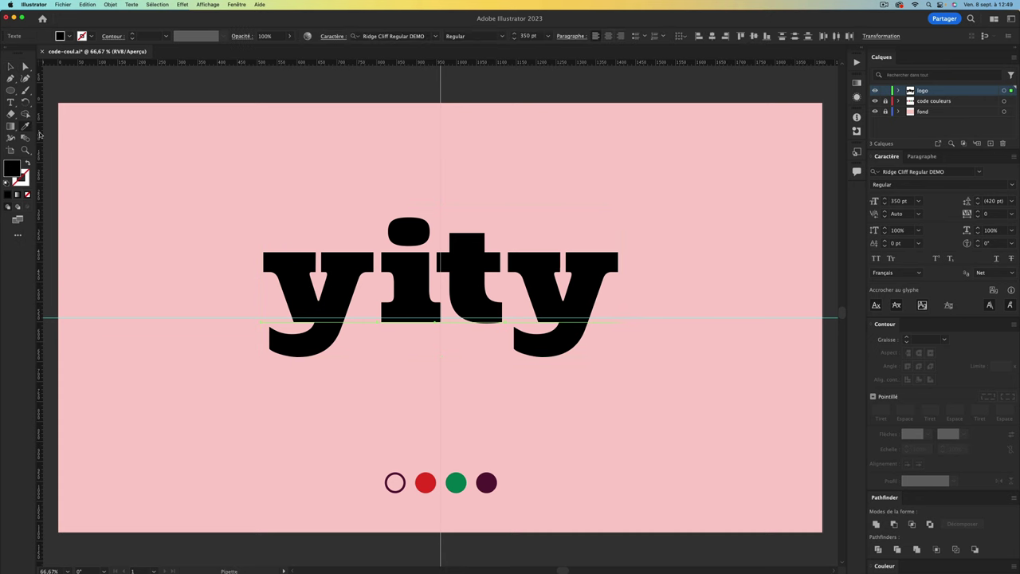
{"action": "left_click", "coordinate": [427, 477]}
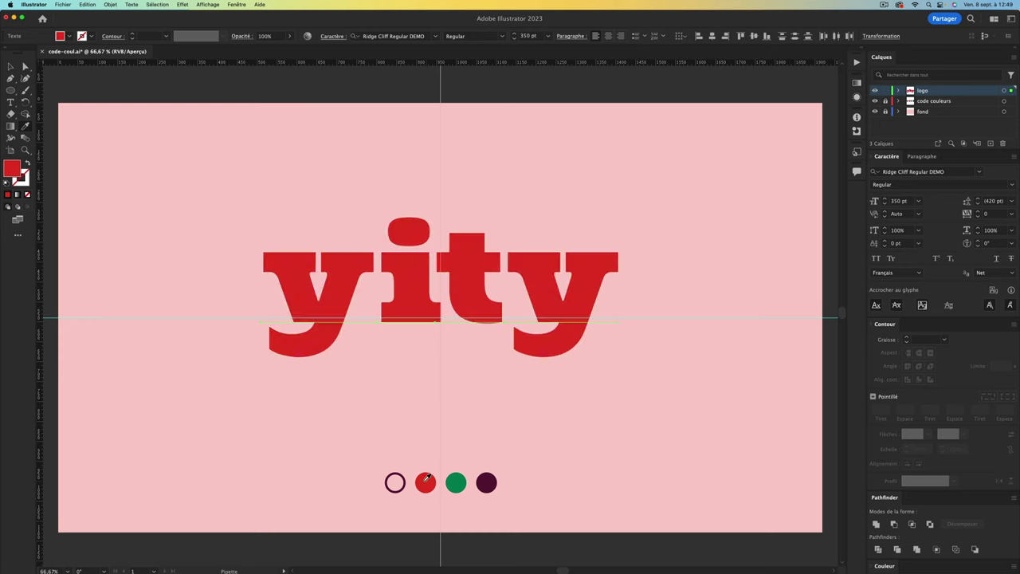
{"action": "left_click", "coordinate": [10, 66]}
{"action": "left_click", "coordinate": [185, 169]}
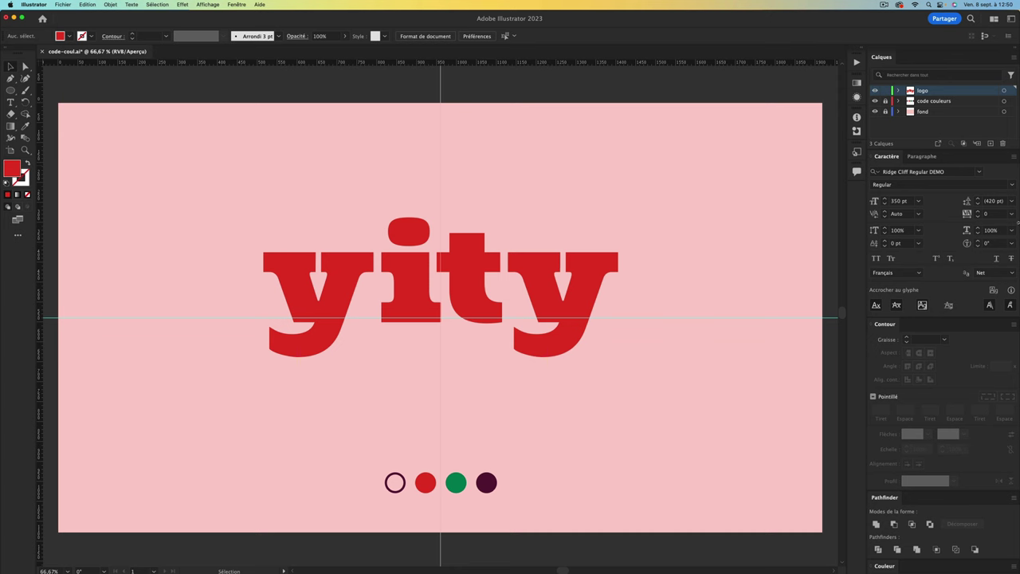
Drag piment.png from the logo_piment folder onto the artboard above the red yity
{"action": "left_click", "coordinate": [1005, 183]}
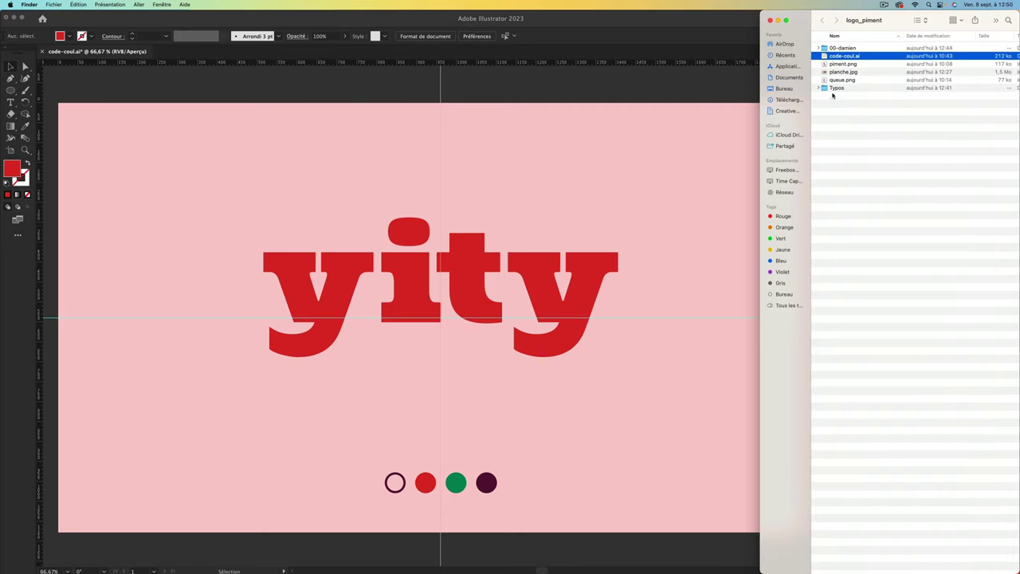
{"action": "left_click", "coordinate": [846, 71]}
{"action": "key", "text": "Up"}
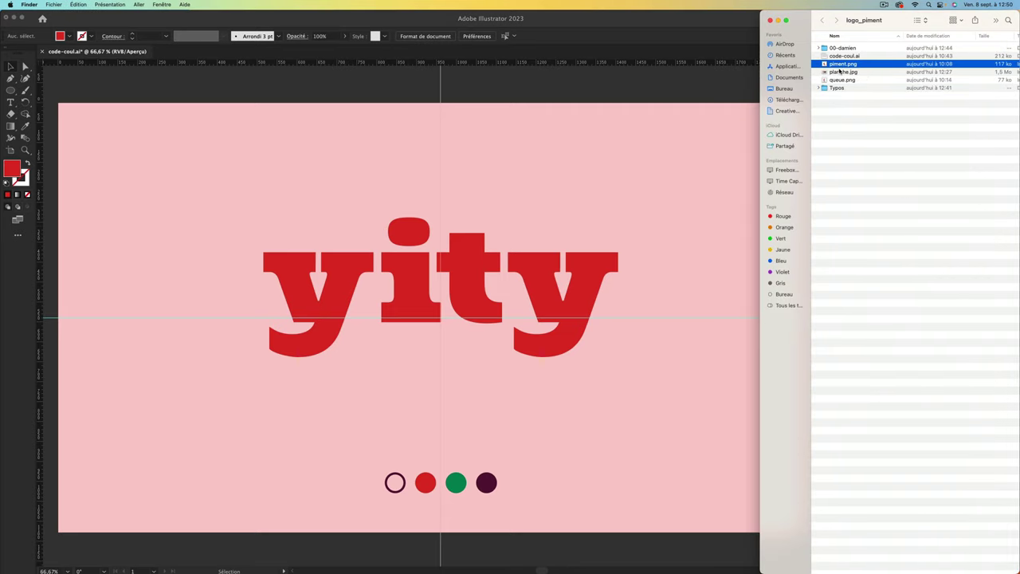
{"action": "left_click_drag", "start_coordinate": [840, 66], "coordinate": [625, 143]}
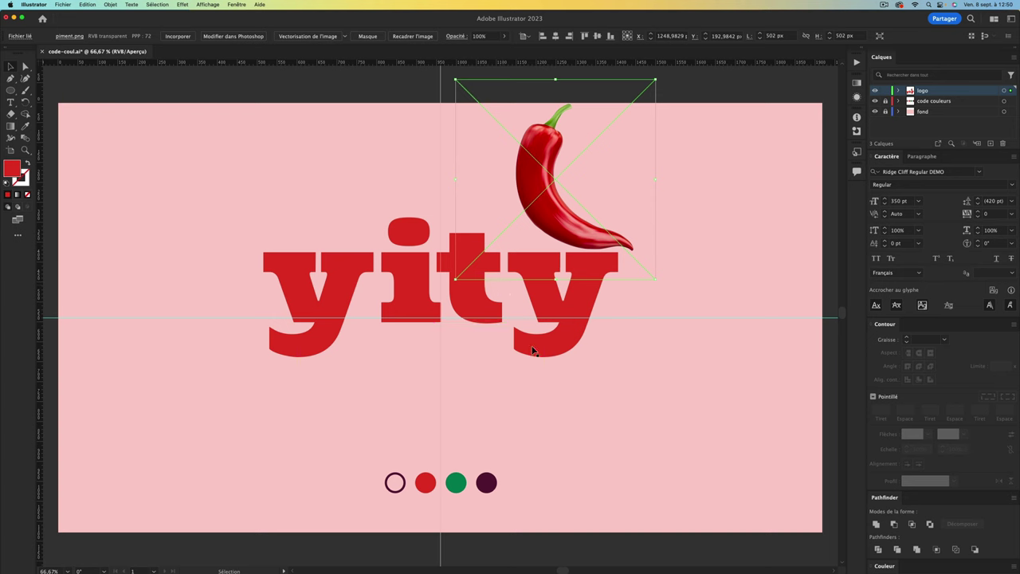
Move the piment.png chili down across the 't' and 'y' of yity and fine-tune its placement
{"action": "left_click_drag", "start_coordinate": [555, 216], "coordinate": [522, 315]}
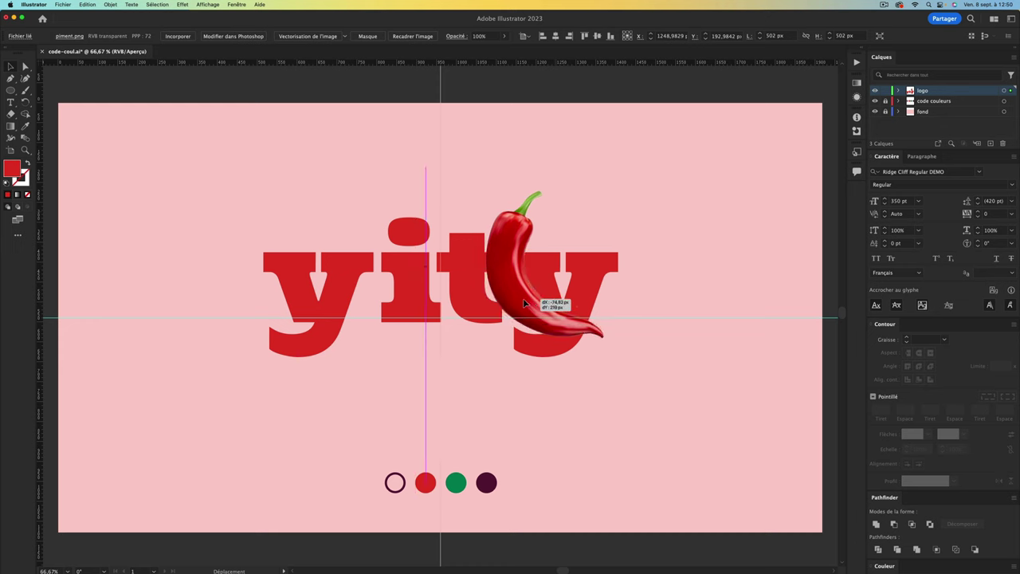
{"action": "left_click_drag", "start_coordinate": [523, 315], "coordinate": [571, 169]}
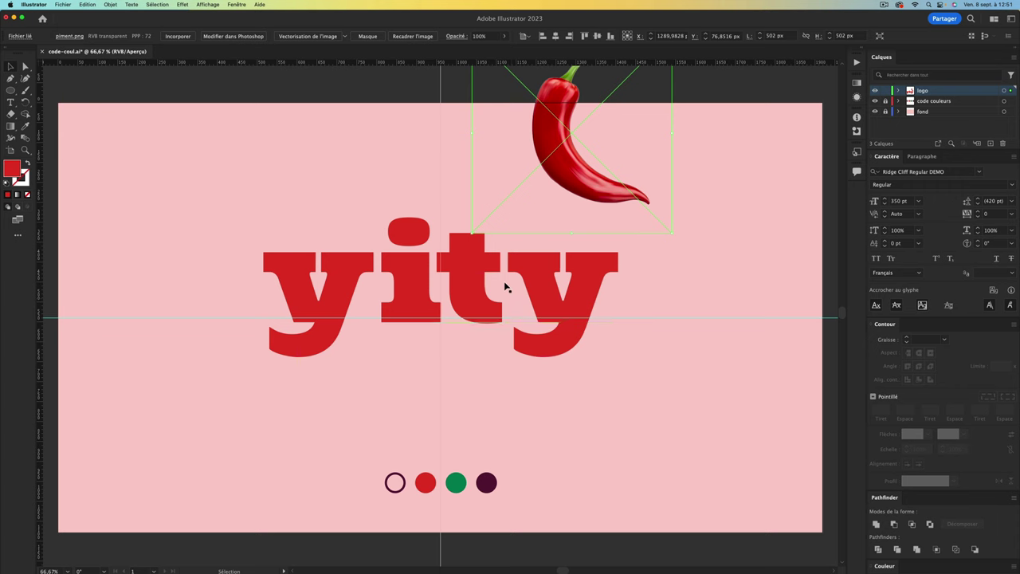
{"action": "left_click_drag", "start_coordinate": [607, 167], "coordinate": [546, 329]}
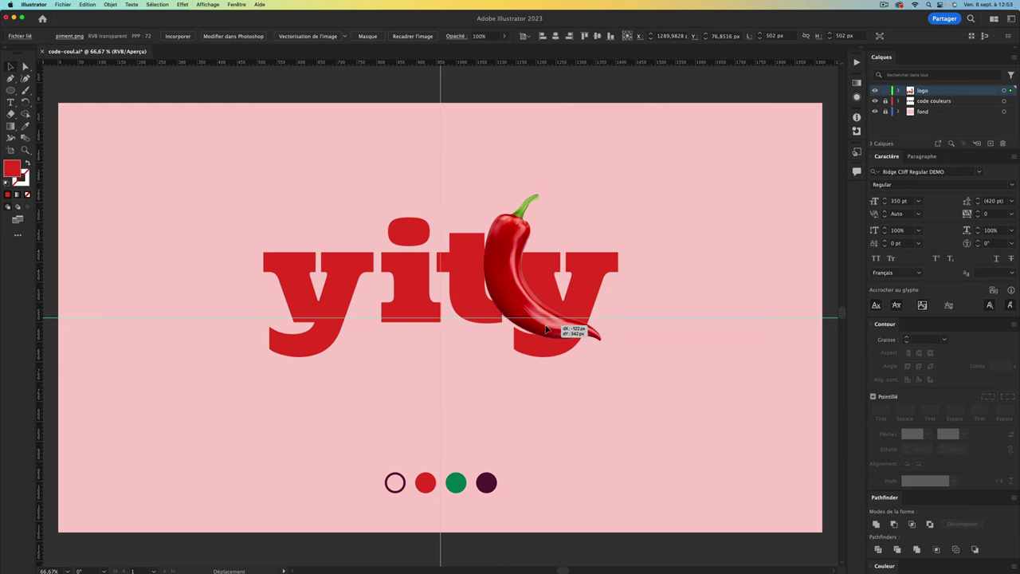
{"action": "left_click_drag", "start_coordinate": [546, 329], "coordinate": [548, 332]}
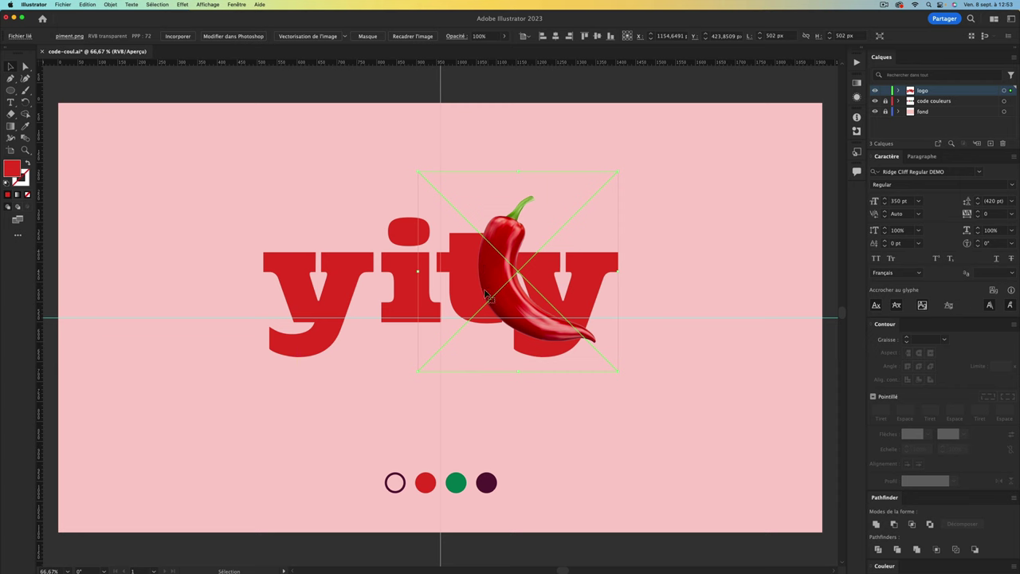
{"action": "mouse_move", "coordinate": [525, 322]}
{"action": "left_mouse_down"}
{"action": "mouse_move", "coordinate": [544, 319]}
{"action": "mouse_move", "coordinate": [514, 310]}
{"action": "left_mouse_up"}
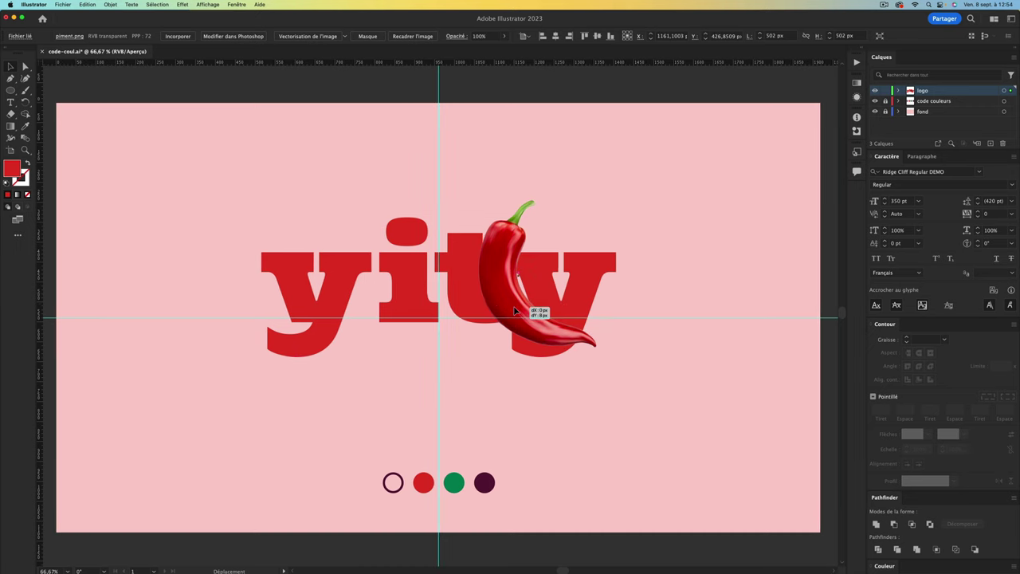
{"action": "left_click_drag", "start_coordinate": [514, 311], "coordinate": [514, 315]}
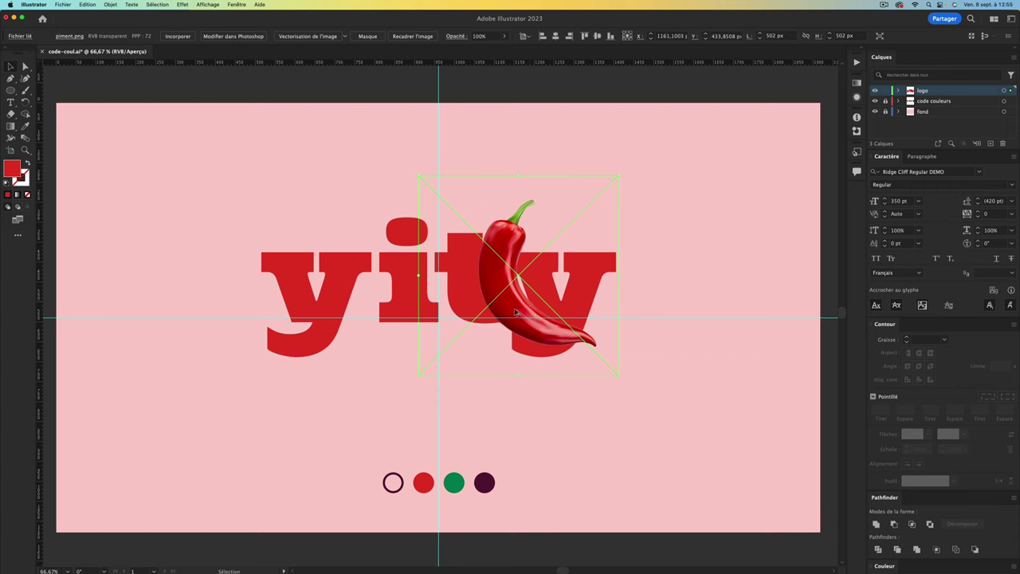
{"action": "left_click_drag", "start_coordinate": [513, 313], "coordinate": [522, 312]}
At 150% zoom, rotate the chili about 2.4° clockwise, shift it slightly left, then deselect
{"action": "key", "text": "ctrl+plus"}
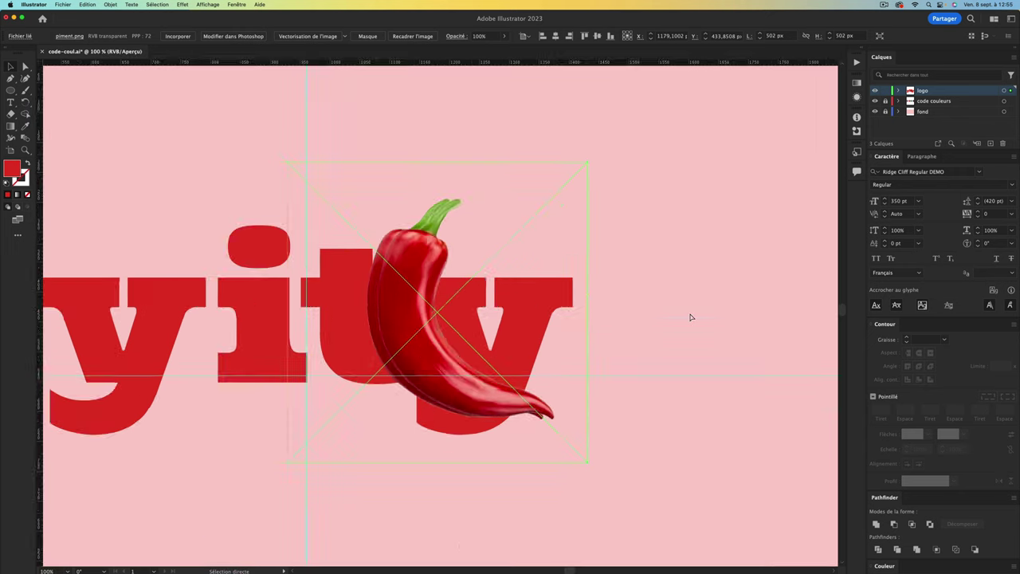
{"action": "key", "text": "ctrl+plus"}
{"action": "scroll", "coordinate": [647, 374], "scroll_direction": "down", "scroll_amount": 2}
{"action": "scroll", "coordinate": [647, 385], "scroll_direction": "down", "scroll_amount": 1}
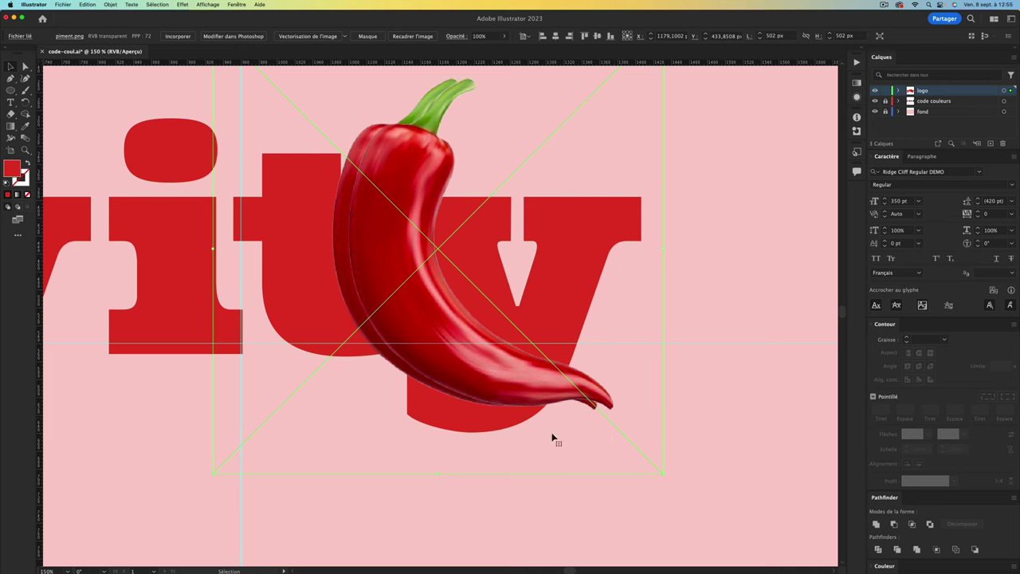
{"action": "left_click_drag", "start_coordinate": [665, 477], "coordinate": [668, 473]}
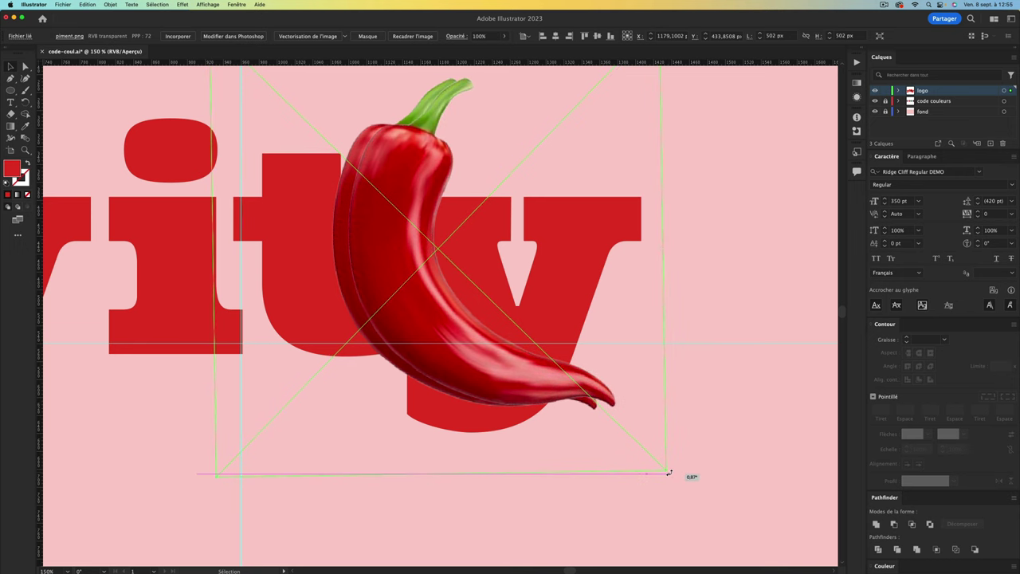
{"action": "left_click_drag", "start_coordinate": [668, 473], "coordinate": [651, 481]}
{"action": "left_click_drag", "start_coordinate": [523, 400], "coordinate": [507, 403]}
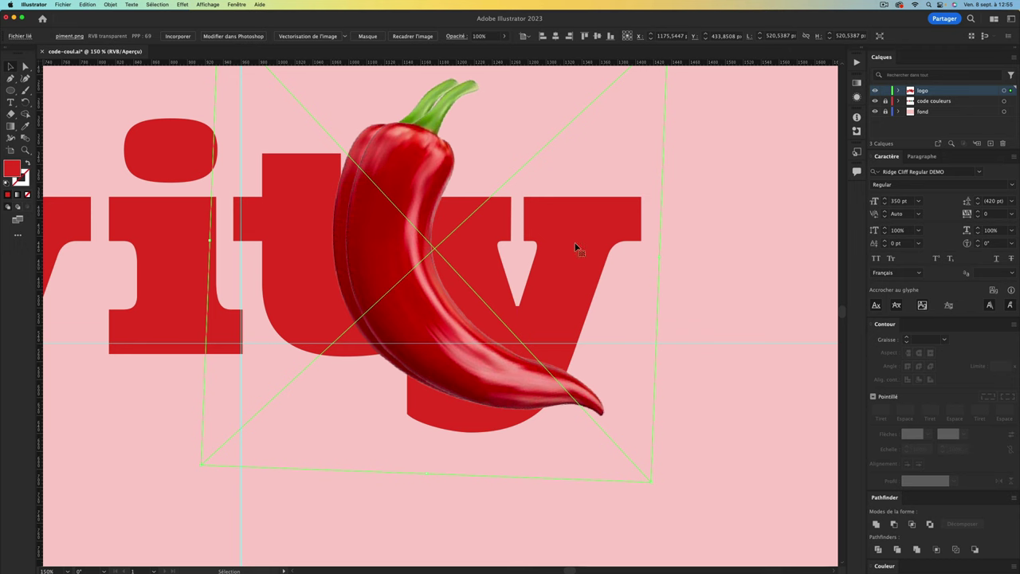
{"action": "left_click", "coordinate": [573, 410]}
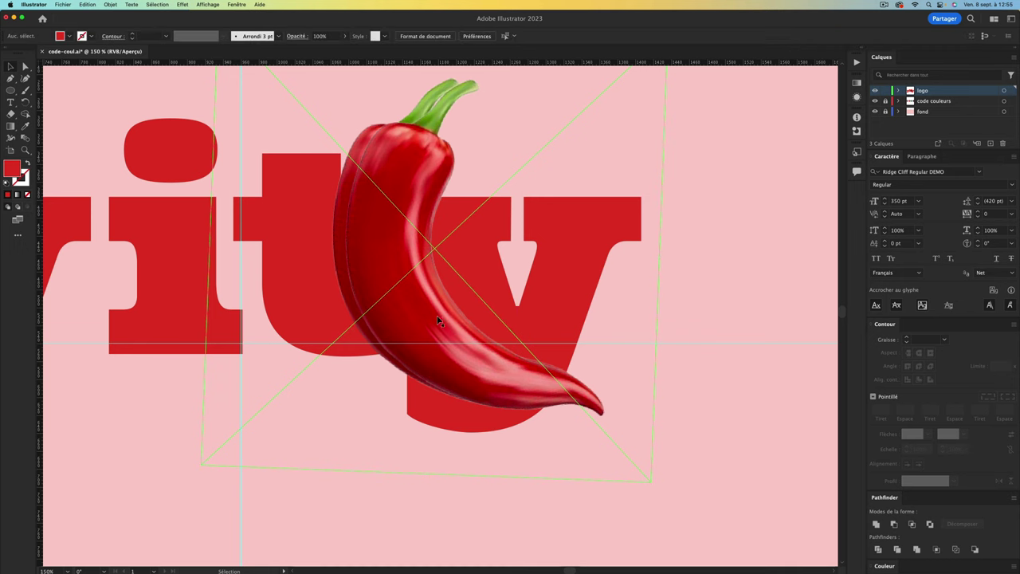
Select both linked chili images in the logo layer and nudge them slightly together
{"action": "scroll", "coordinate": [729, 292], "scroll_direction": "up", "scroll_amount": 3}
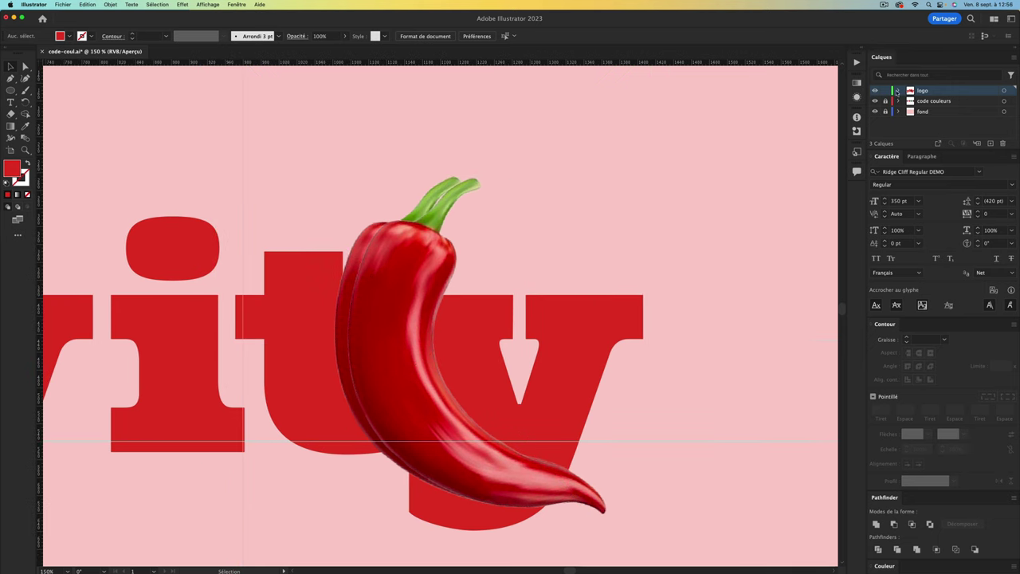
{"action": "left_click", "coordinate": [898, 90]}
{"action": "left_click", "coordinate": [997, 101]}
{"action": "left_click", "coordinate": [997, 111], "text": "shift"}
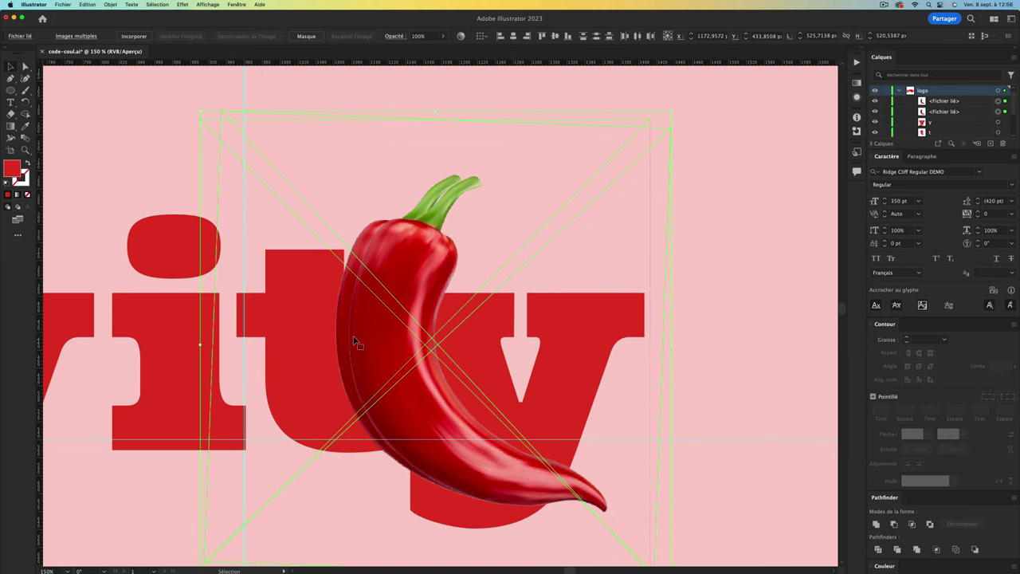
{"action": "scroll", "coordinate": [402, 342], "scroll_direction": "left", "scroll_amount": 2}
{"action": "left_click_drag", "start_coordinate": [436, 272], "coordinate": [465, 281]}
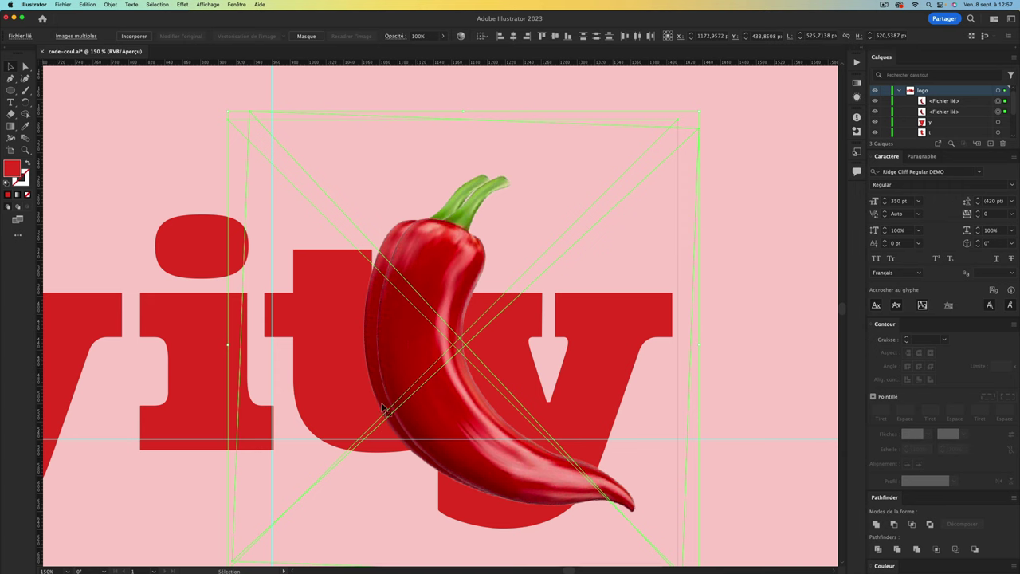
Deselect, lock the second linked chili image, and pick the Pen tool
{"action": "key", "text": "super+shift+a"}
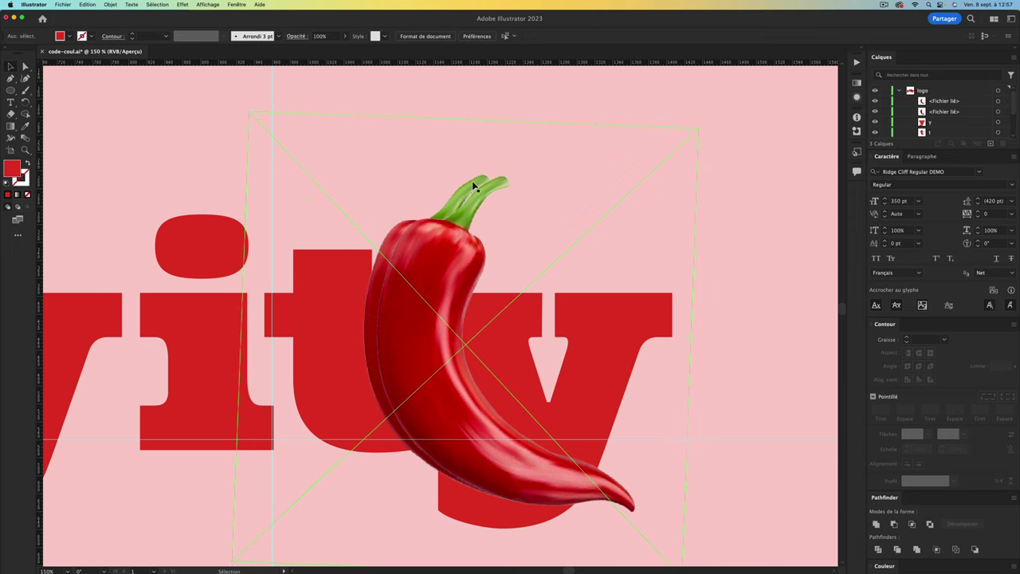
{"action": "left_click", "coordinate": [885, 111]}
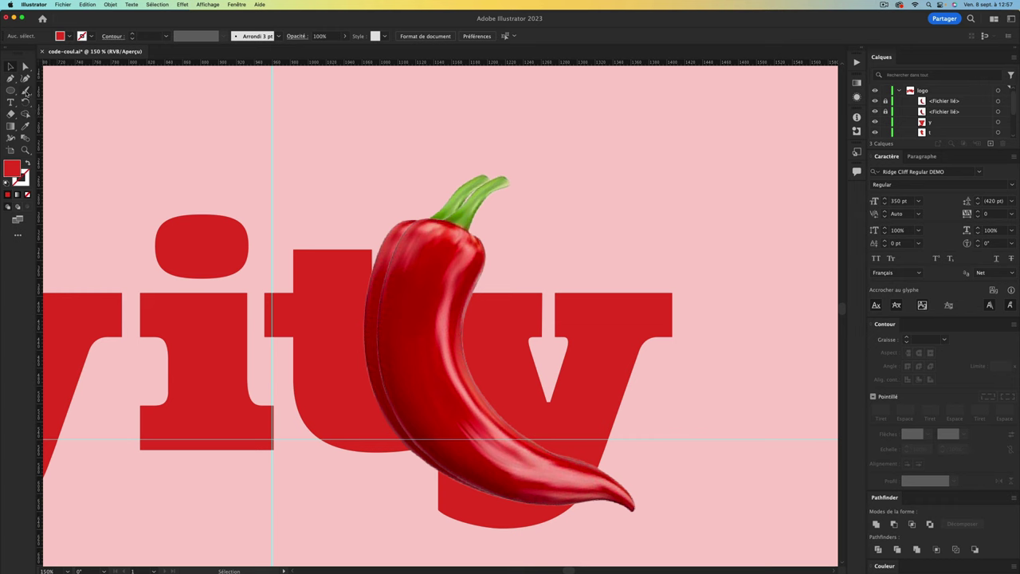
{"action": "left_click", "coordinate": [12, 79]}
{"action": "key", "text": "a"}
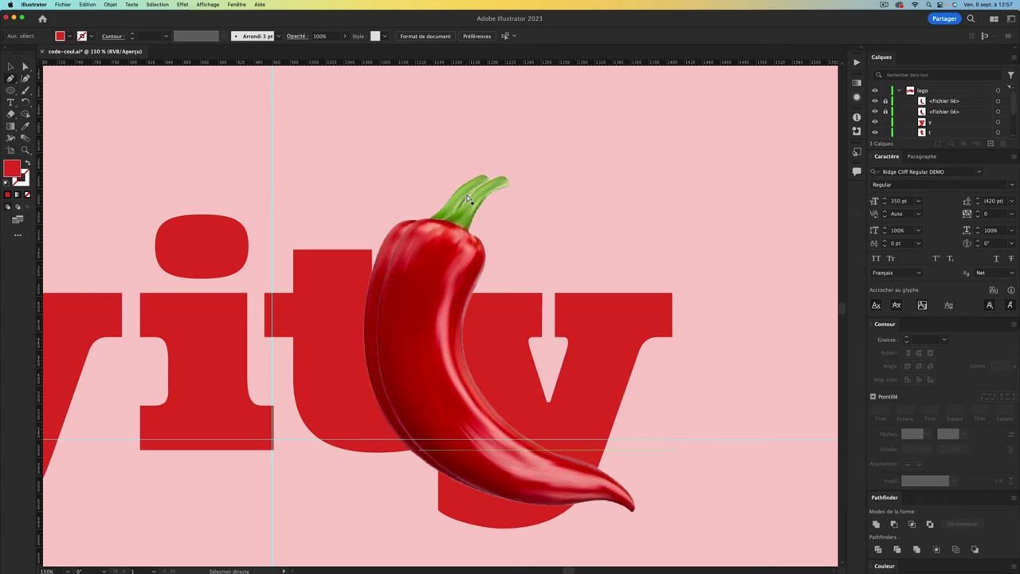
{"action": "scroll", "coordinate": [468, 198], "scroll_direction": "up", "scroll_amount": 2}
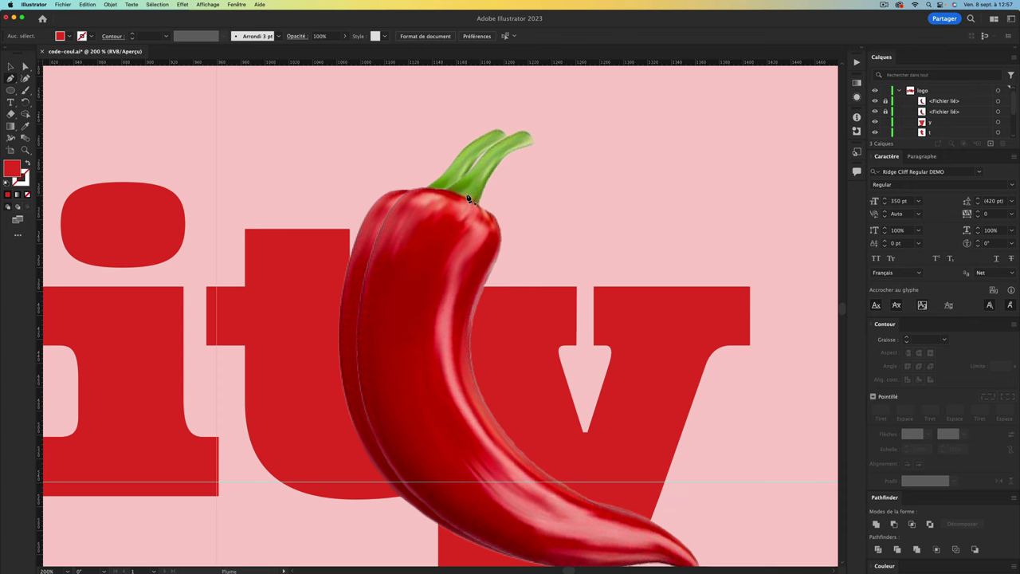
{"action": "key", "text": "a"}
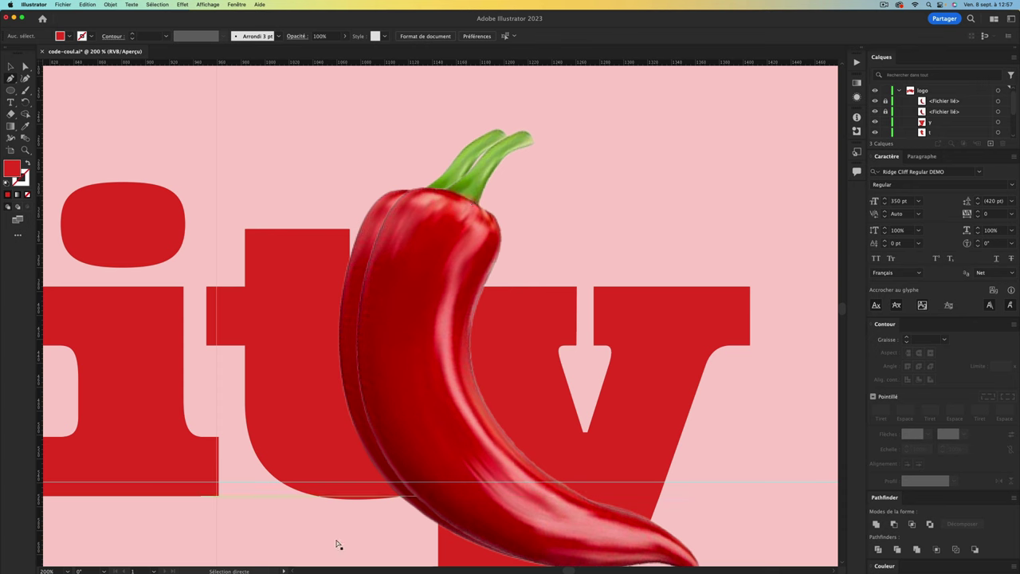
Set the stroke to yellow fff200 and the fill to None
{"action": "key", "text": "p"}
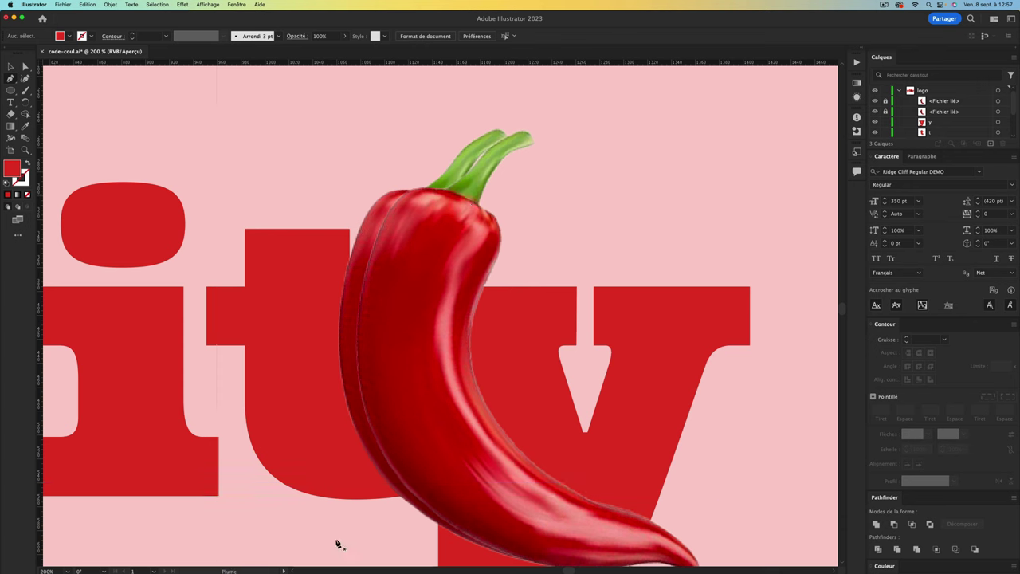
{"action": "scroll", "coordinate": [375, 337], "scroll_direction": "right", "scroll_amount": 3}
{"action": "scroll", "coordinate": [375, 337], "scroll_direction": "down", "scroll_amount": 1}
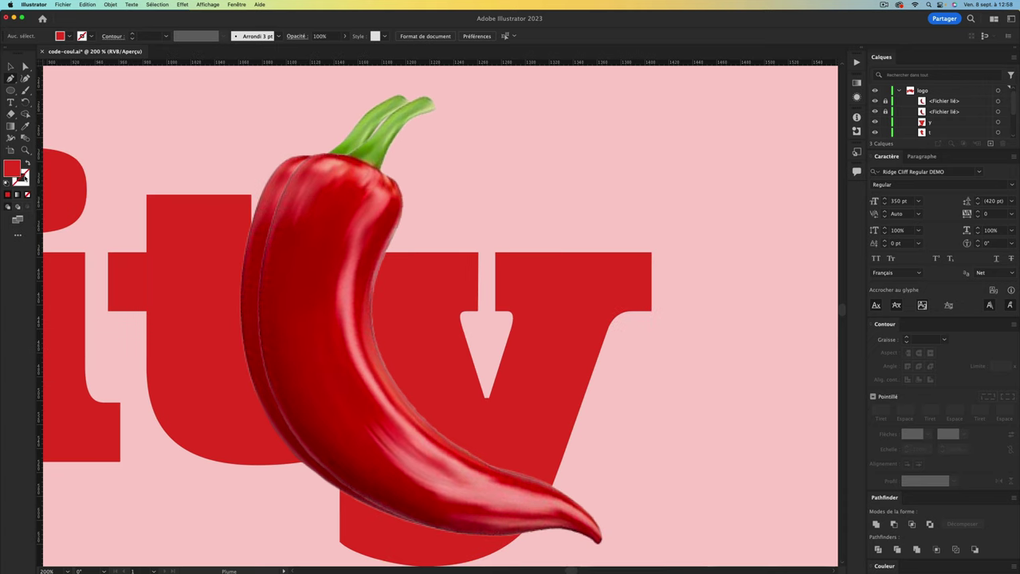
{"action": "double_click", "coordinate": [22, 177]}
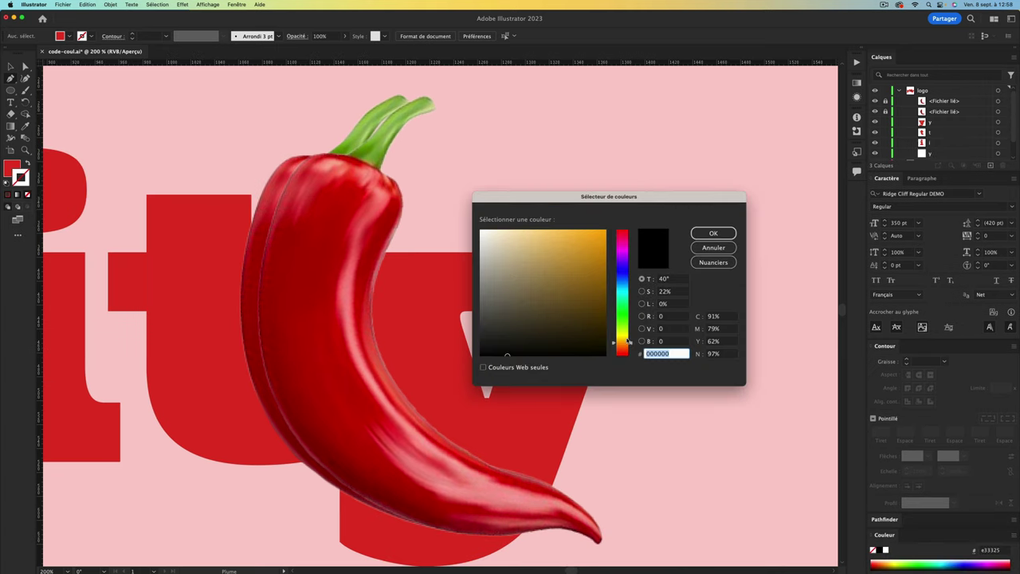
{"action": "left_click", "coordinate": [625, 338]}
{"action": "left_click_drag", "start_coordinate": [582, 251], "coordinate": [612, 209]}
{"action": "key", "text": "Return"}
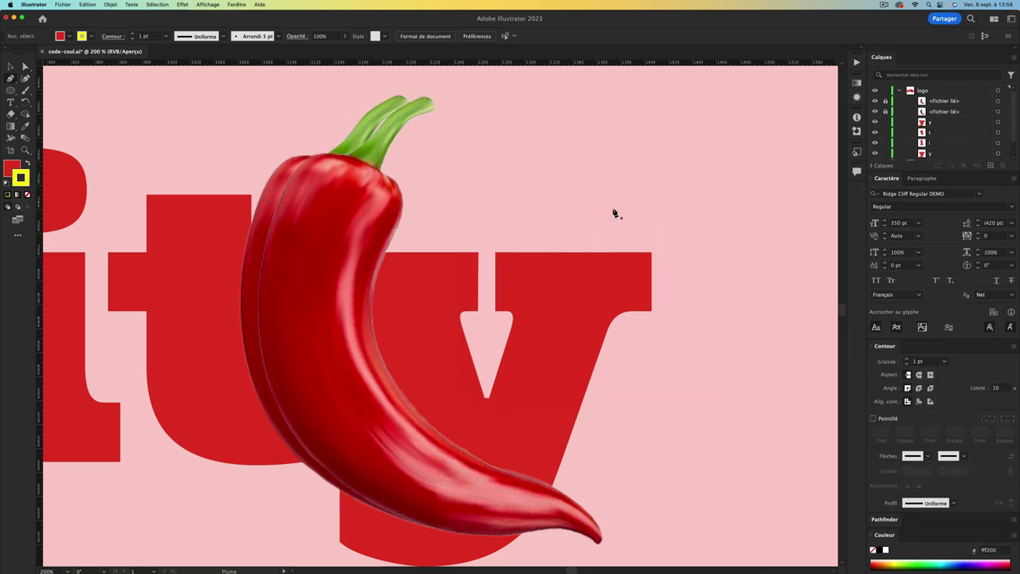
{"action": "key", "text": "x"}
{"action": "key", "text": "slash"}
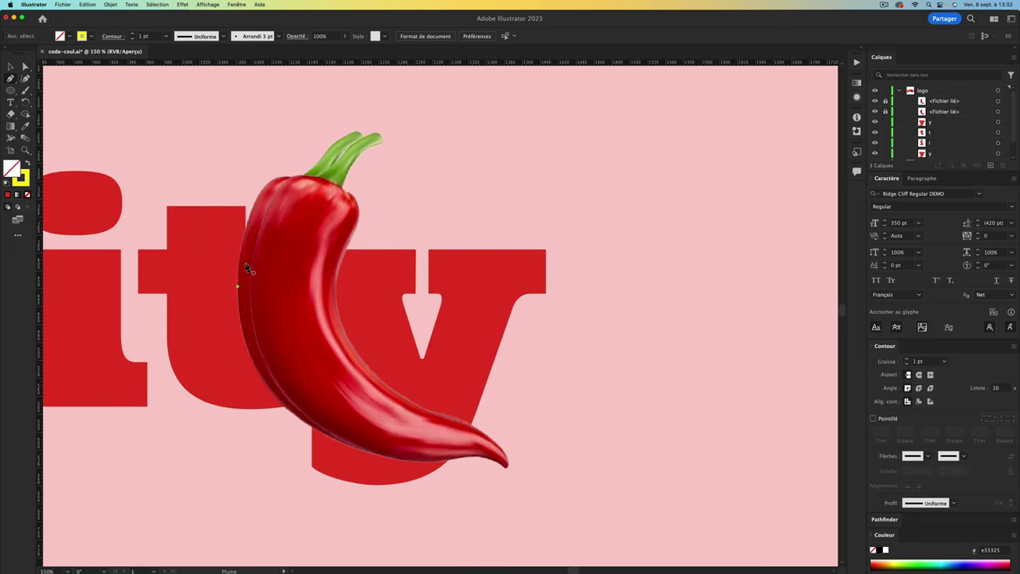
Pen-trace the chili's edge from the stem, down its inner curve, to the tip
{"action": "left_click_drag", "start_coordinate": [283, 177], "coordinate": [317, 167]}
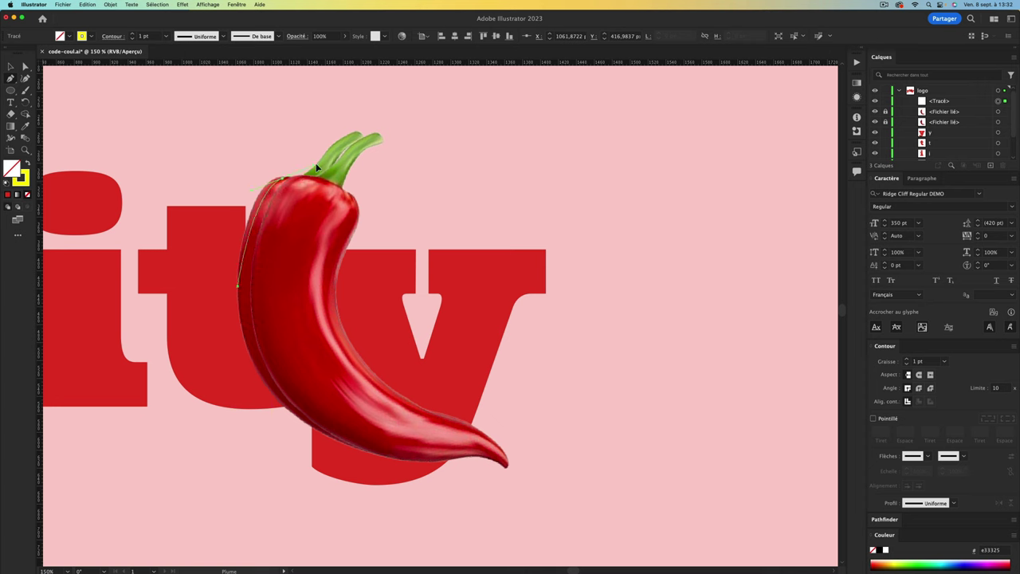
{"action": "left_click_drag", "start_coordinate": [316, 168], "coordinate": [331, 160]}
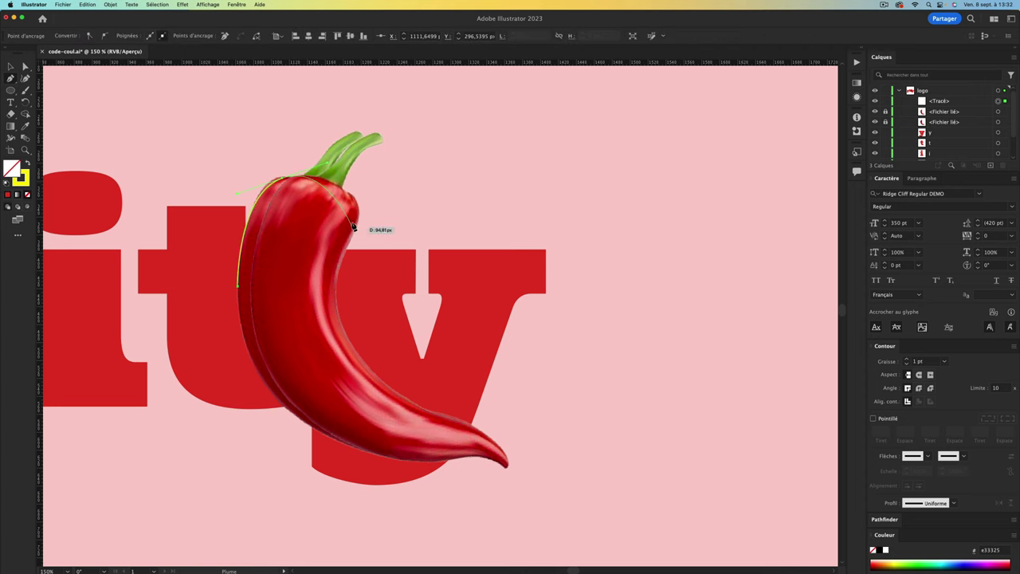
{"action": "left_click_drag", "start_coordinate": [355, 214], "coordinate": [358, 228]}
{"action": "left_click_drag", "start_coordinate": [340, 317], "coordinate": [354, 356]}
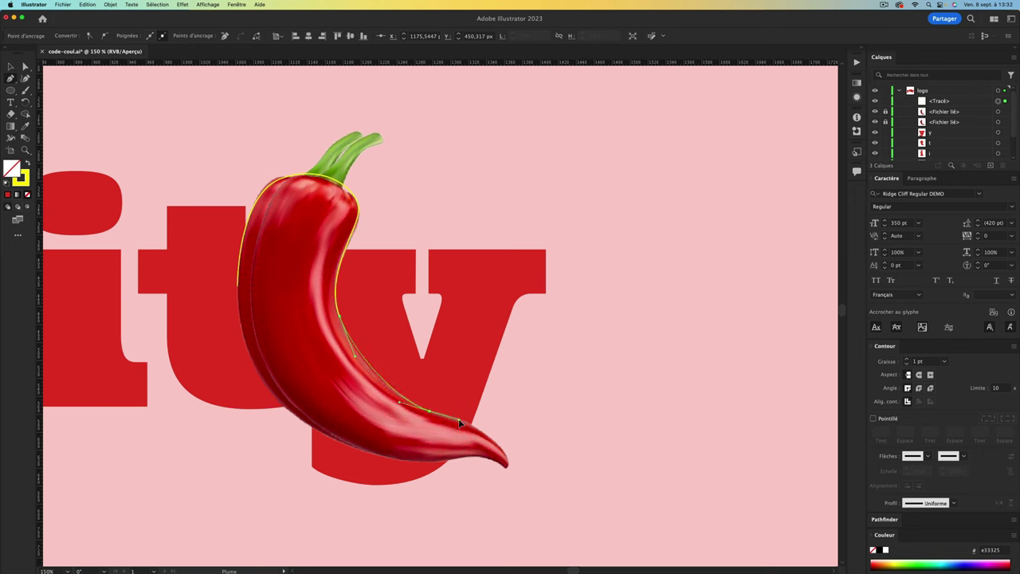
{"action": "key", "text": "super+plus"}
{"action": "mouse_move", "coordinate": [505, 471]}
{"action": "left_mouse_down"}
{"action": "mouse_move", "coordinate": [420, 295]}
{"action": "mouse_move", "coordinate": [440, 366]}
{"action": "mouse_move", "coordinate": [438, 296]}
{"action": "mouse_move", "coordinate": [316, 272]}
{"action": "left_mouse_up"}
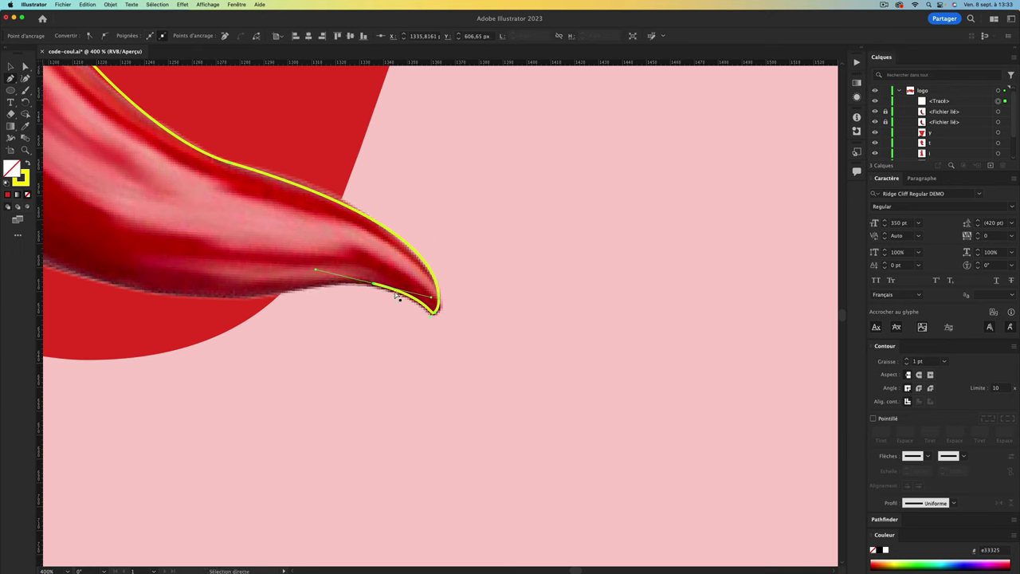
{"action": "scroll", "coordinate": [246, 290], "scroll_direction": "left", "scroll_amount": 10}
{"action": "scroll", "coordinate": [152, 184], "scroll_direction": "down", "scroll_amount": 3}
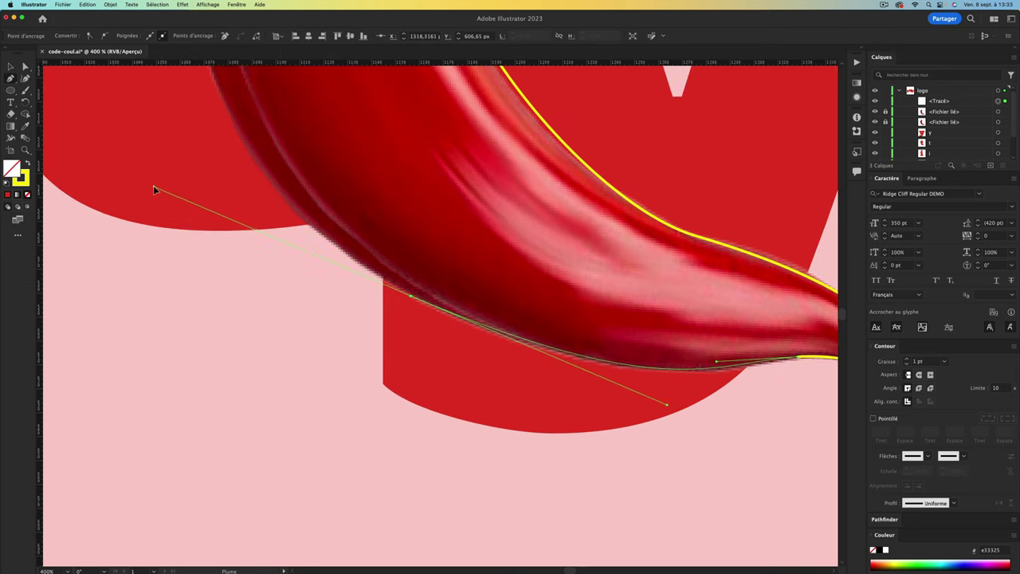
{"action": "scroll", "coordinate": [180, 189], "scroll_direction": "down", "scroll_amount": 3}
{"action": "scroll", "coordinate": [405, 177], "scroll_direction": "down", "scroll_amount": 2}
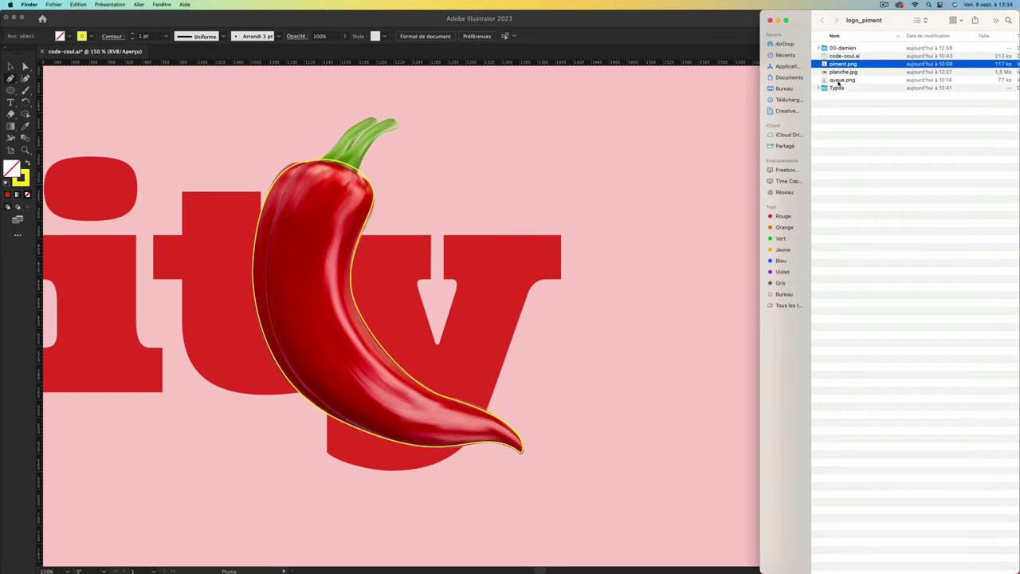
Drag queue.png from Finder into the document and position it beside the chili
{"action": "left_click", "coordinate": [841, 80]}
{"action": "left_click_drag", "start_coordinate": [846, 84], "coordinate": [476, 191]}
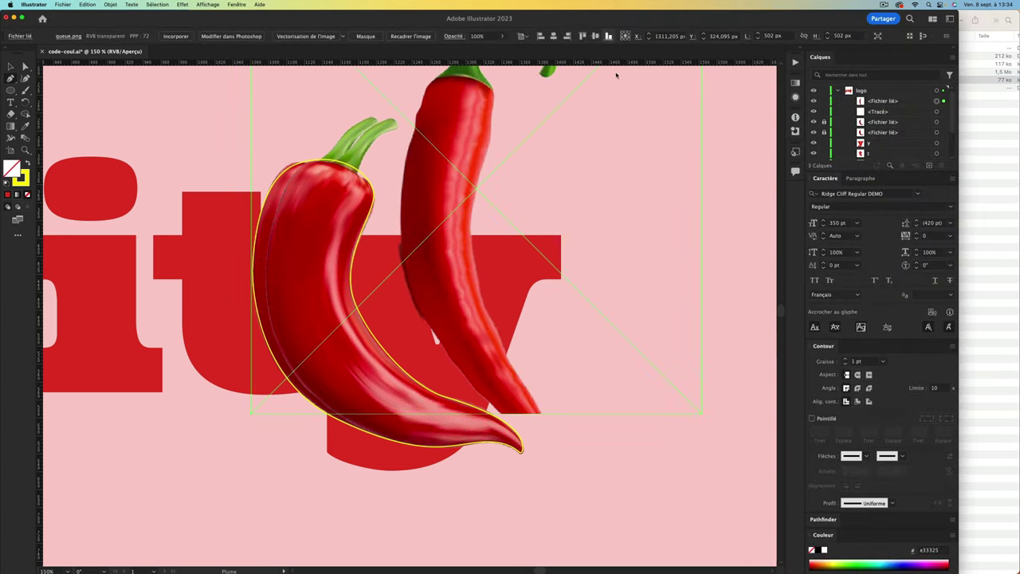
{"action": "left_click_drag", "start_coordinate": [478, 128], "coordinate": [478, 264]}
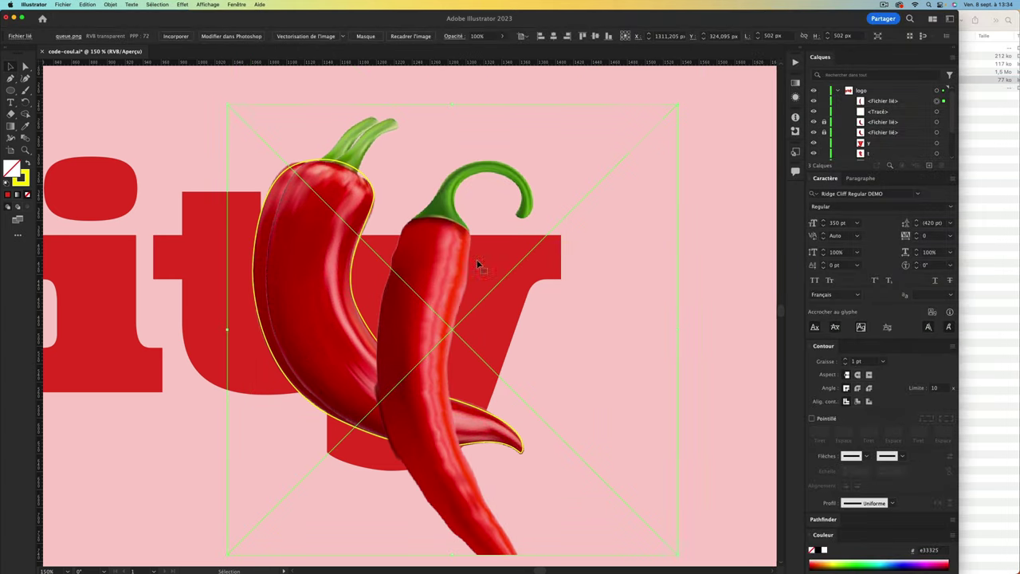
{"action": "double_click", "coordinate": [958, 234]}
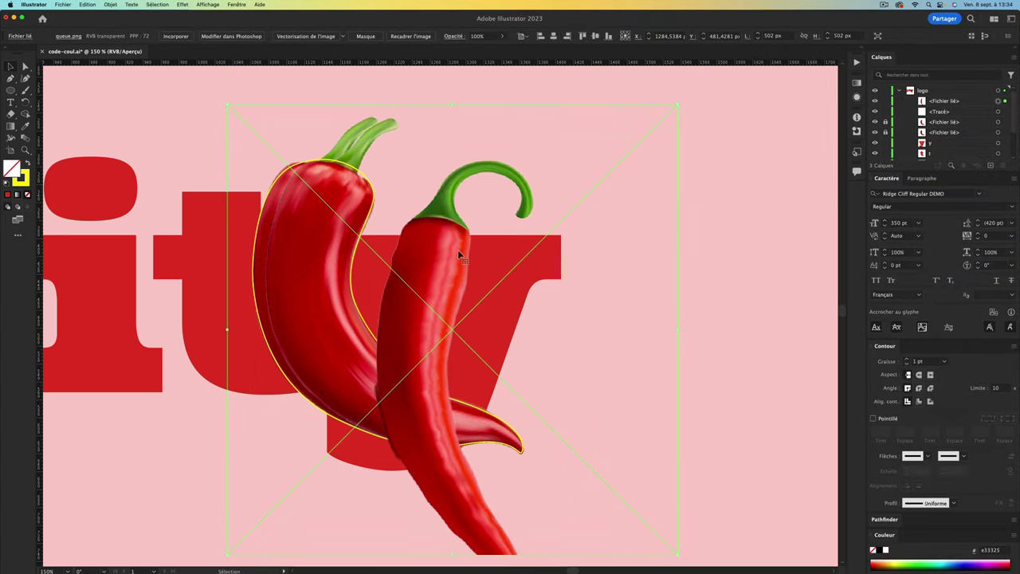
{"action": "left_click_drag", "start_coordinate": [478, 253], "coordinate": [340, 233]}
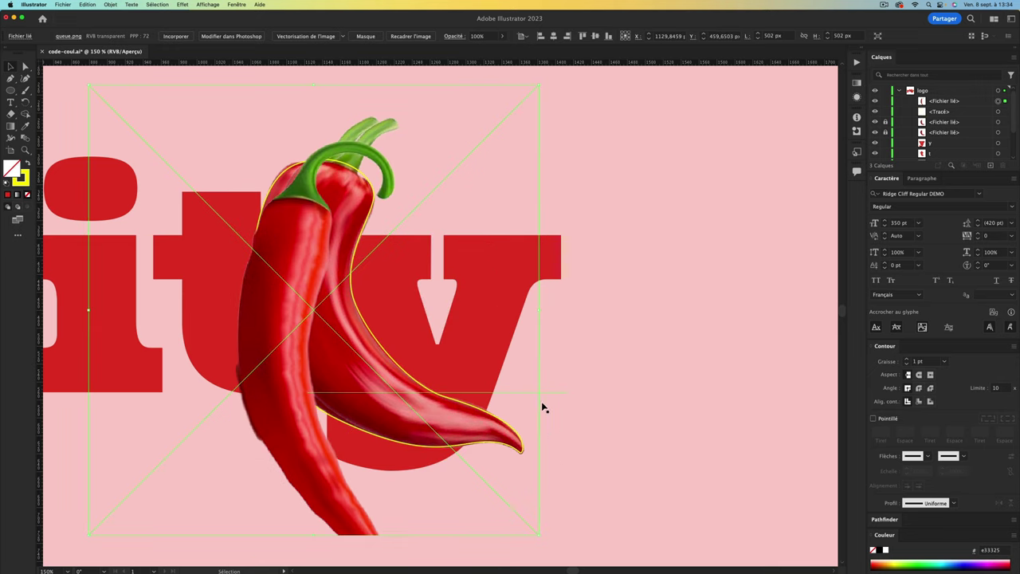
Scale the queue.png pepper up to about 691 px and deselect it
{"action": "key", "text": "super+minus"}
{"action": "mouse_move", "coordinate": [587, 163]}
{"action": "left_mouse_down"}
{"action": "mouse_move", "coordinate": [721, 156]}
{"action": "mouse_move", "coordinate": [721, 193]}
{"action": "left_mouse_up"}
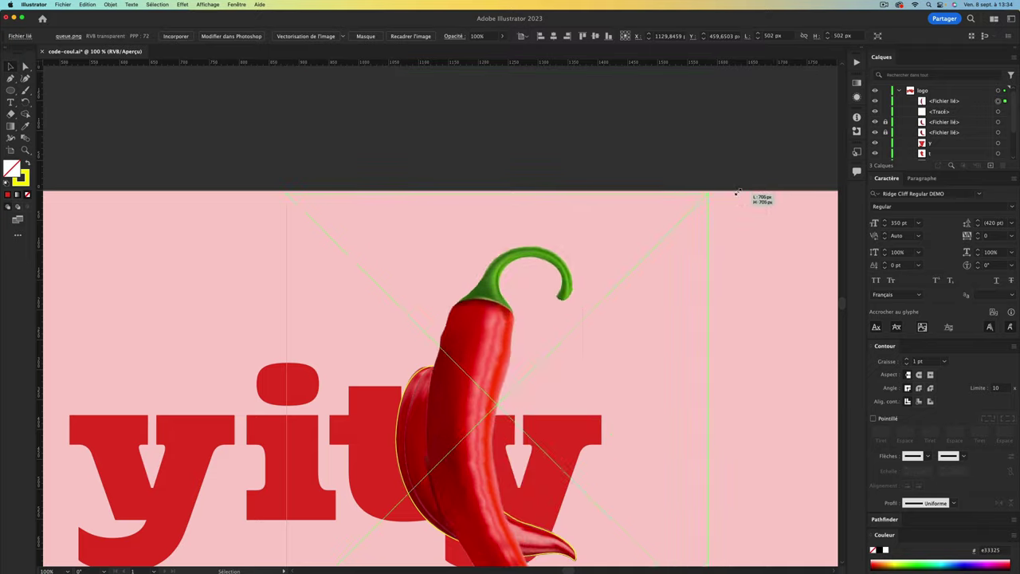
{"action": "key", "text": "super+minus"}
{"action": "key", "text": "super+plus"}
{"action": "key", "text": "super+plus"}
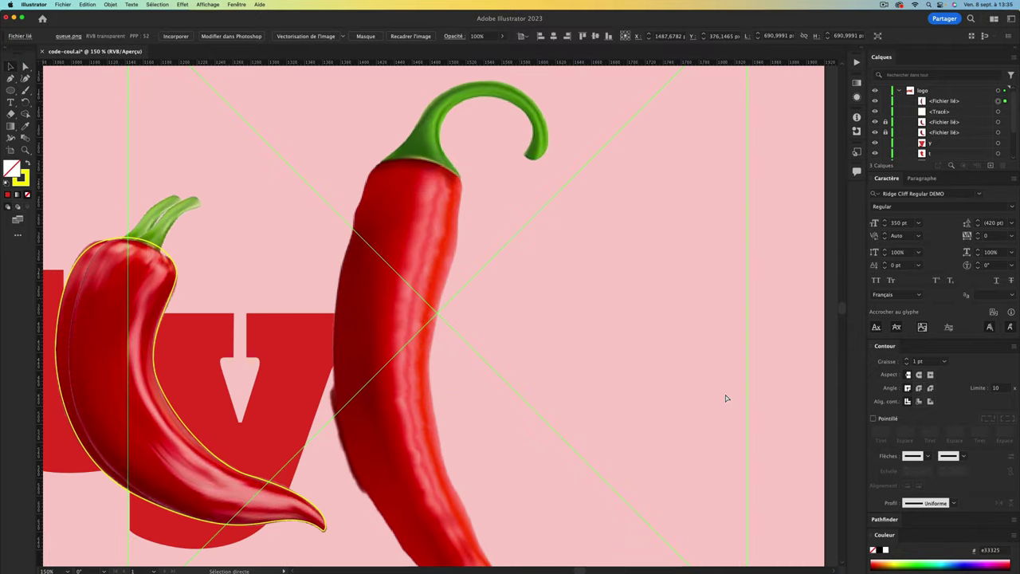
{"action": "scroll", "coordinate": [553, 228], "scroll_direction": "up", "scroll_amount": 2}
{"action": "left_click", "coordinate": [10, 88]}
{"action": "key", "text": "p"}
{"action": "key", "text": "super+plus"}
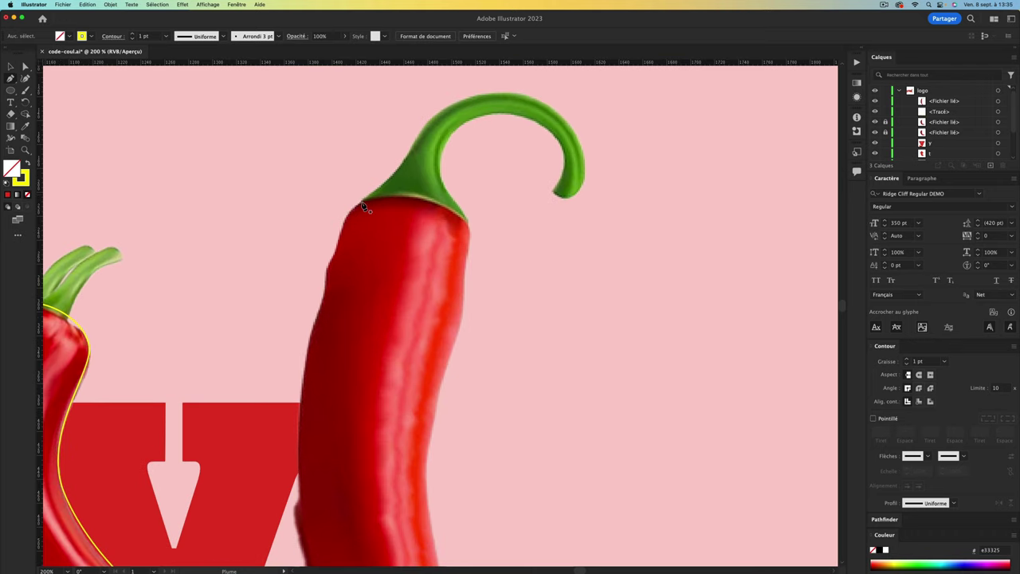
Pen-trace a closed outline around the queue.png pepper's curled green stem
{"action": "left_click", "coordinate": [362, 204]}
{"action": "left_click_drag", "start_coordinate": [397, 173], "coordinate": [419, 137]}
{"action": "key", "text": "super+z"}
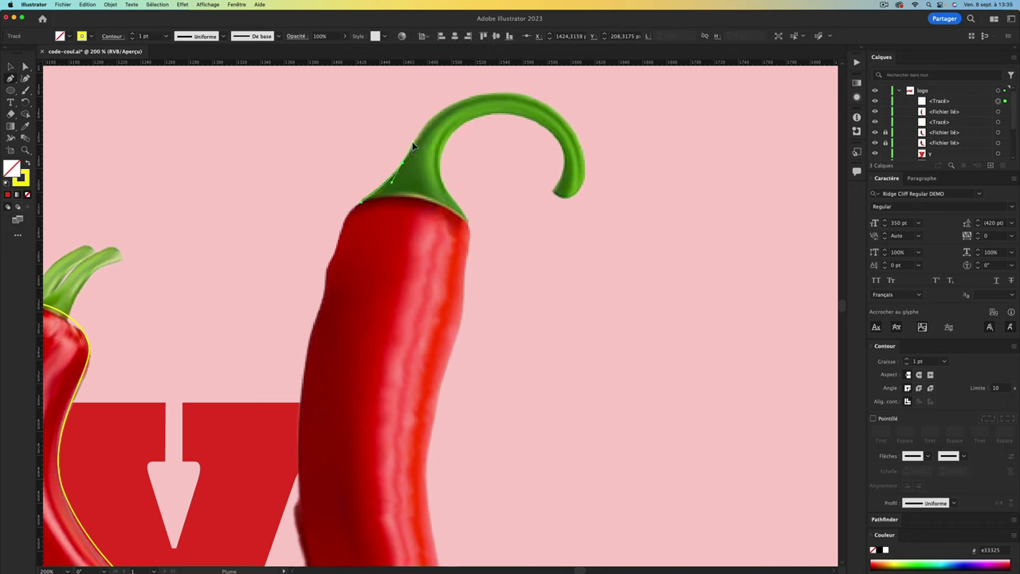
{"action": "left_click", "coordinate": [407, 162]}
{"action": "left_click_drag", "start_coordinate": [499, 95], "coordinate": [565, 100]}
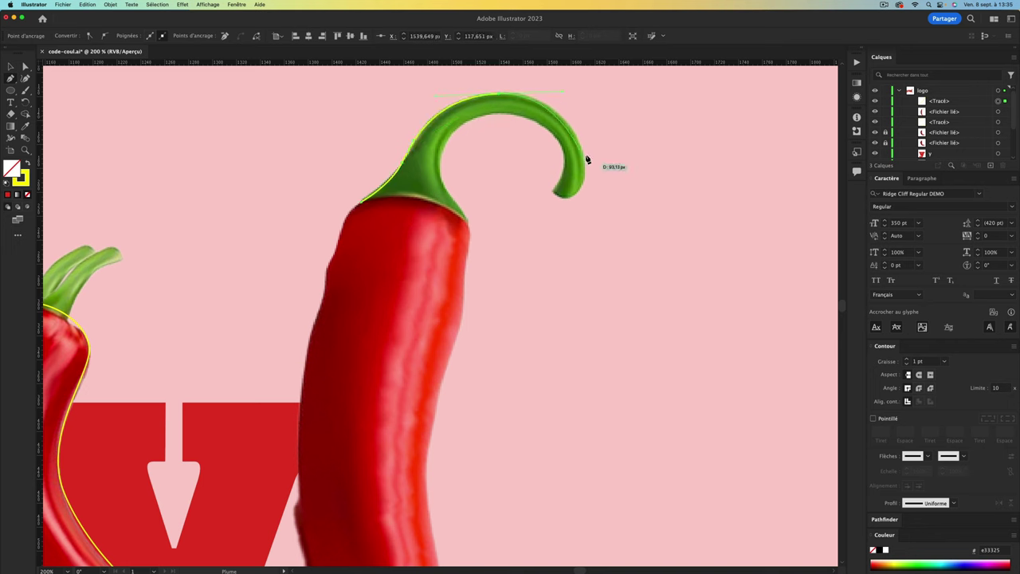
{"action": "mouse_move", "coordinate": [564, 194]}
{"action": "left_mouse_down"}
{"action": "mouse_move", "coordinate": [572, 201]}
{"action": "mouse_move", "coordinate": [564, 178]}
{"action": "left_mouse_up"}
{"action": "left_click_drag", "start_coordinate": [484, 106], "coordinate": [474, 121]}
{"action": "left_click_drag", "start_coordinate": [450, 155], "coordinate": [448, 191]}
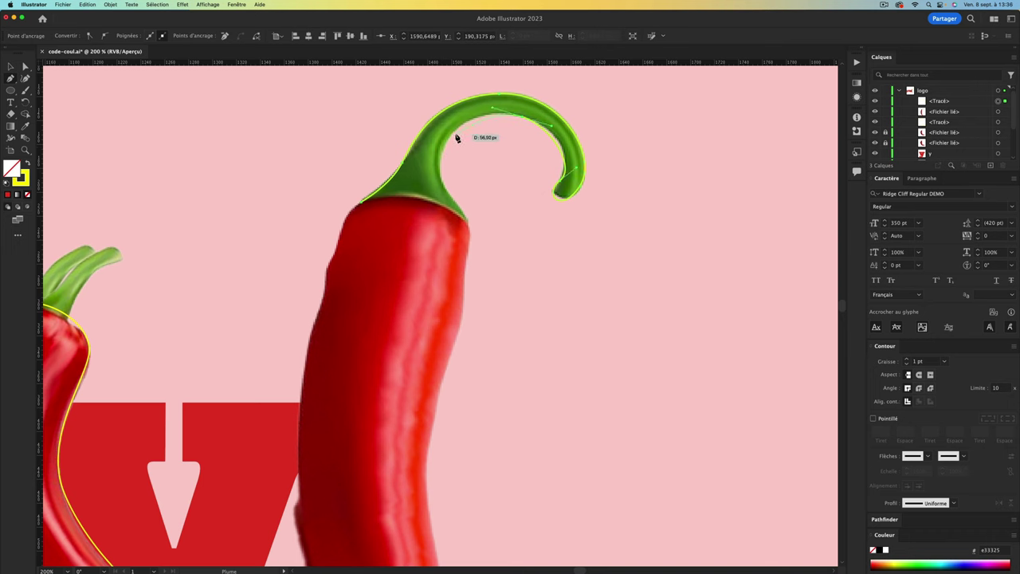
{"action": "left_click", "coordinate": [468, 225]}
{"action": "left_click", "coordinate": [359, 200]}
Zoom out to fit and bring the letters and both chilis into view
{"action": "key", "text": "a"}
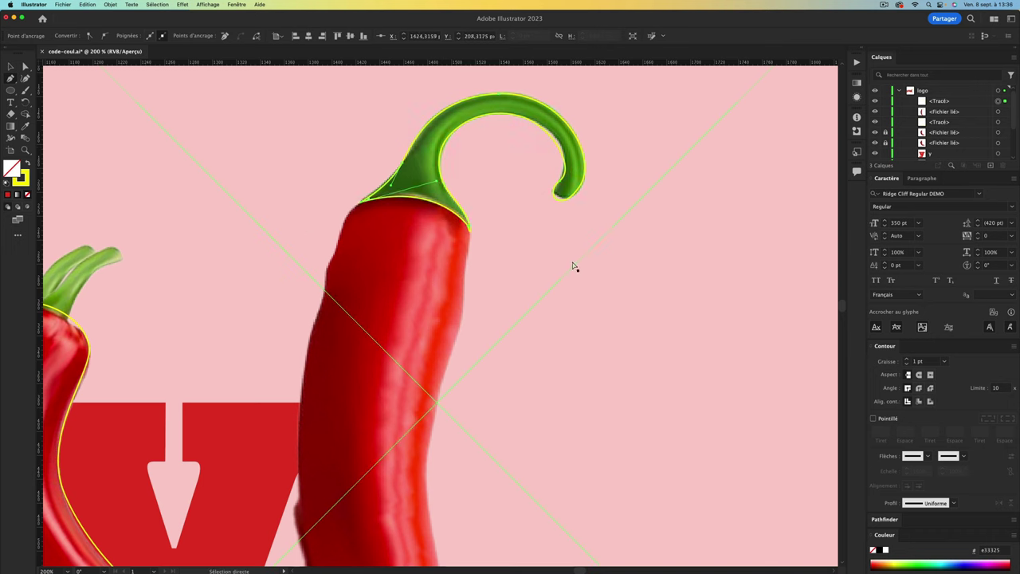
{"action": "left_click", "coordinate": [573, 266]}
{"action": "key", "text": "ctrl+1"}
{"action": "key", "text": "p"}
{"action": "left_click", "coordinate": [11, 67]}
{"action": "left_click_drag", "start_coordinate": [651, 272], "coordinate": [711, 274]}
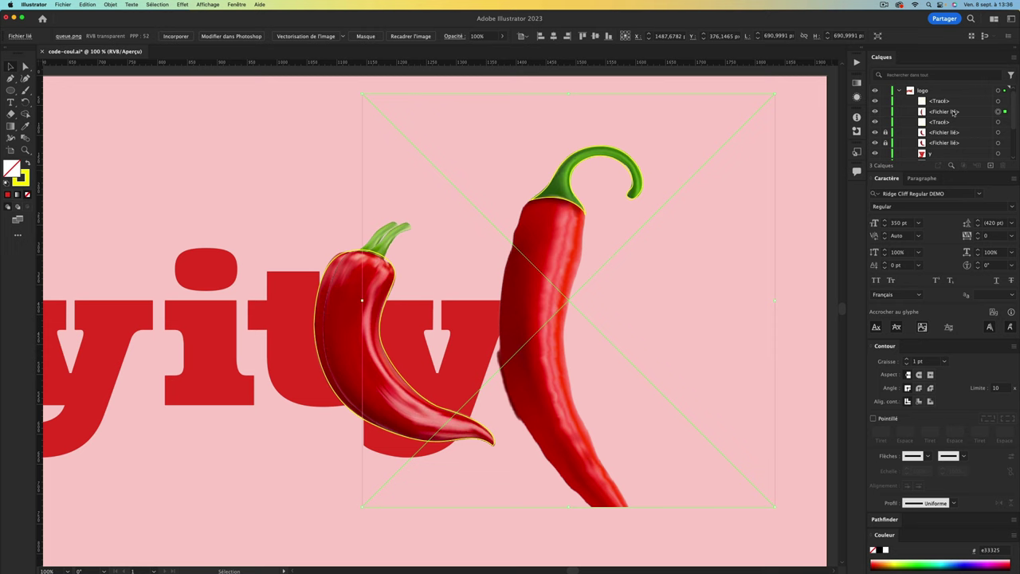
Hide the chili photos and fill the traced pepper body solid yellow
{"action": "left_click", "coordinate": [874, 111]}
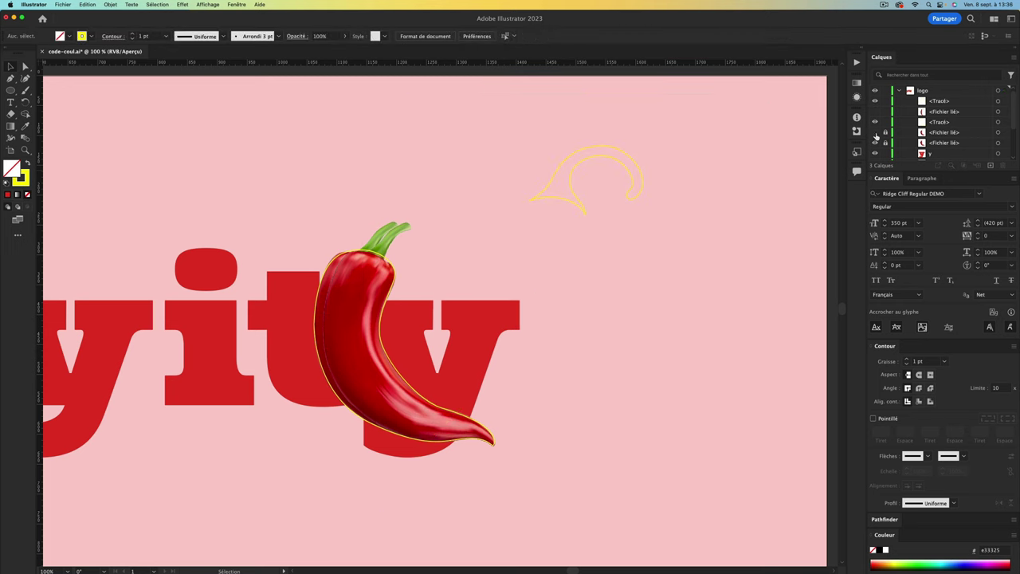
{"action": "left_click", "coordinate": [875, 131]}
{"action": "left_click", "coordinate": [875, 142]}
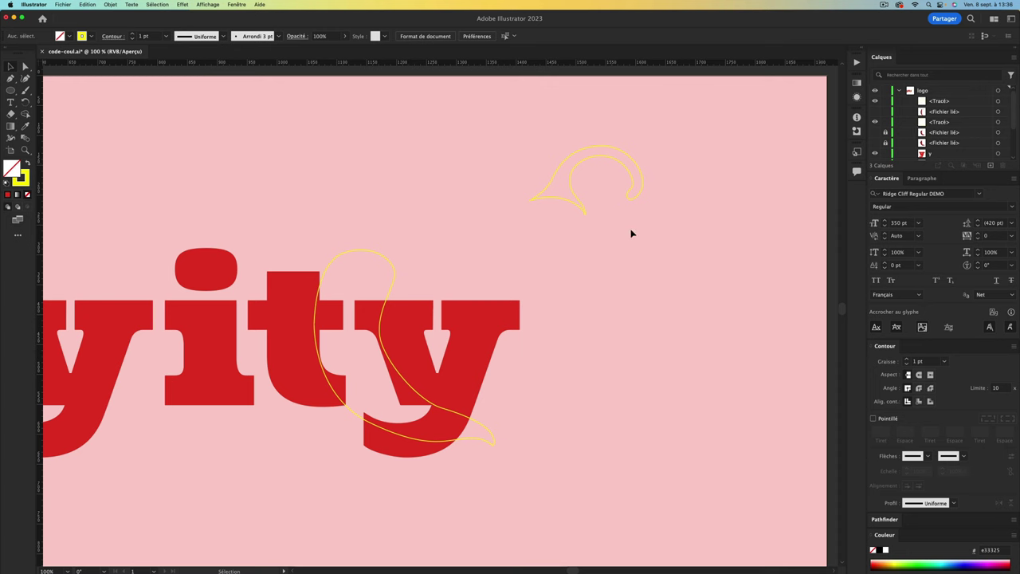
{"action": "left_click", "coordinate": [387, 257]}
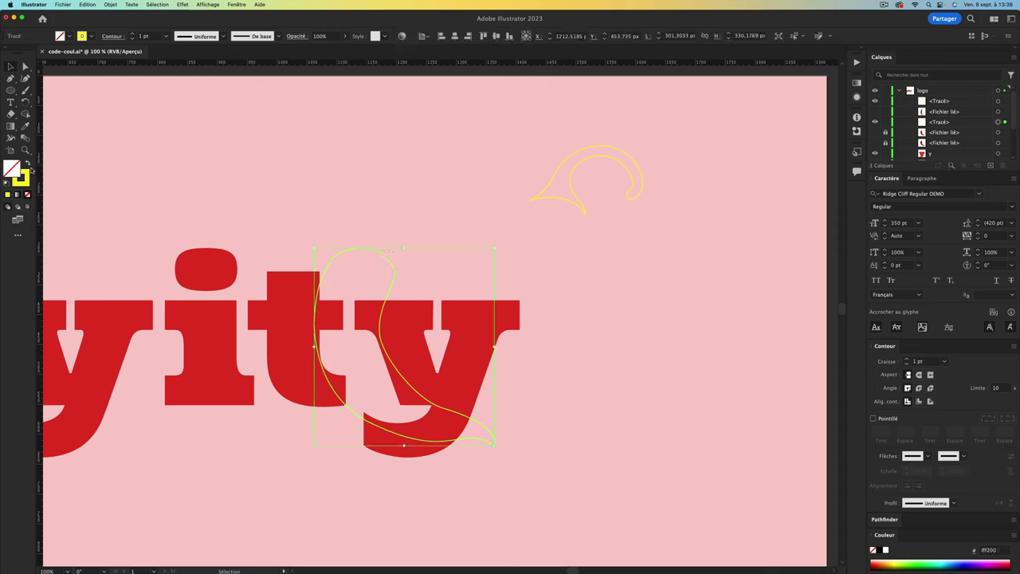
{"action": "left_click", "coordinate": [27, 164]}
{"action": "left_click", "coordinate": [239, 129]}
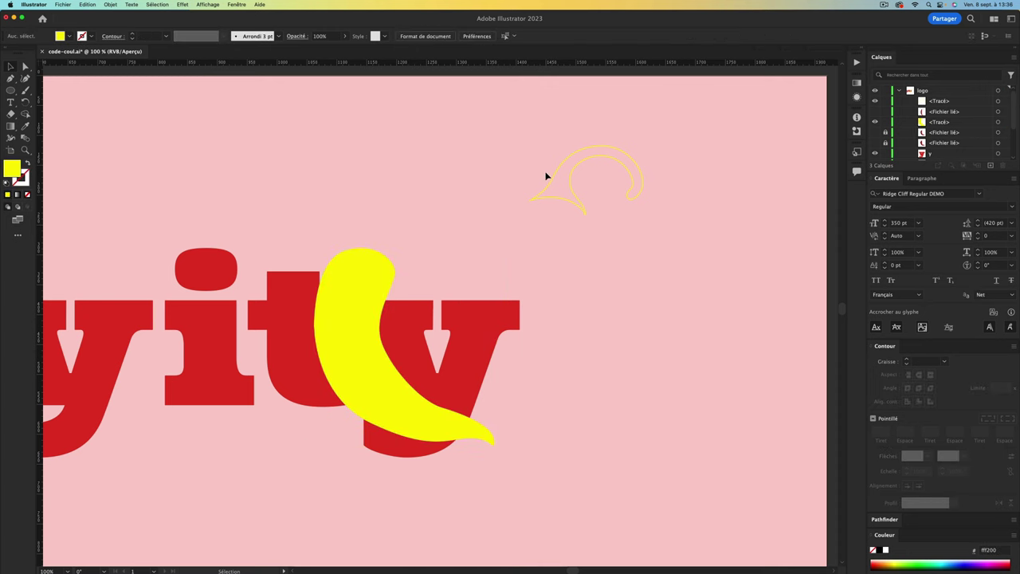
Move the traced stem outline onto the top of the yellow pepper
{"action": "key", "text": "super+minus"}
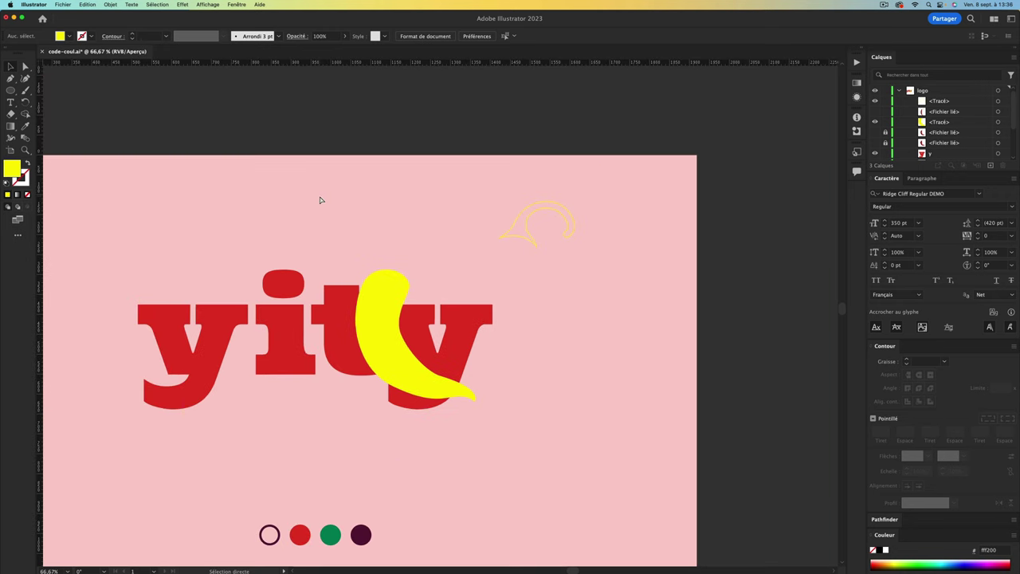
{"action": "left_click_drag", "start_coordinate": [375, 263], "coordinate": [418, 260]}
{"action": "left_click_drag", "start_coordinate": [562, 237], "coordinate": [434, 270]}
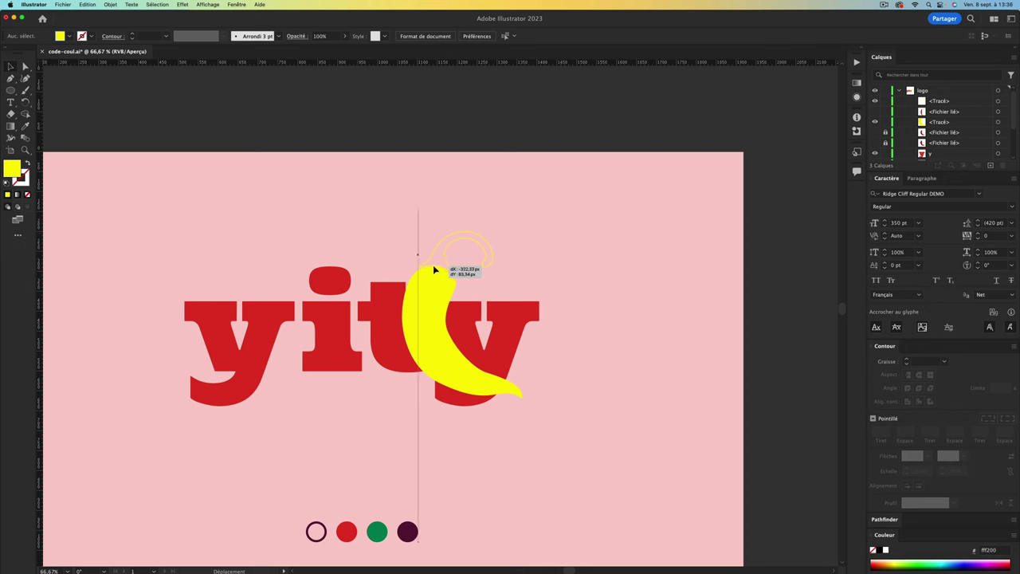
{"action": "left_click_drag", "start_coordinate": [433, 266], "coordinate": [434, 266]}
{"action": "left_click", "coordinate": [23, 124]}
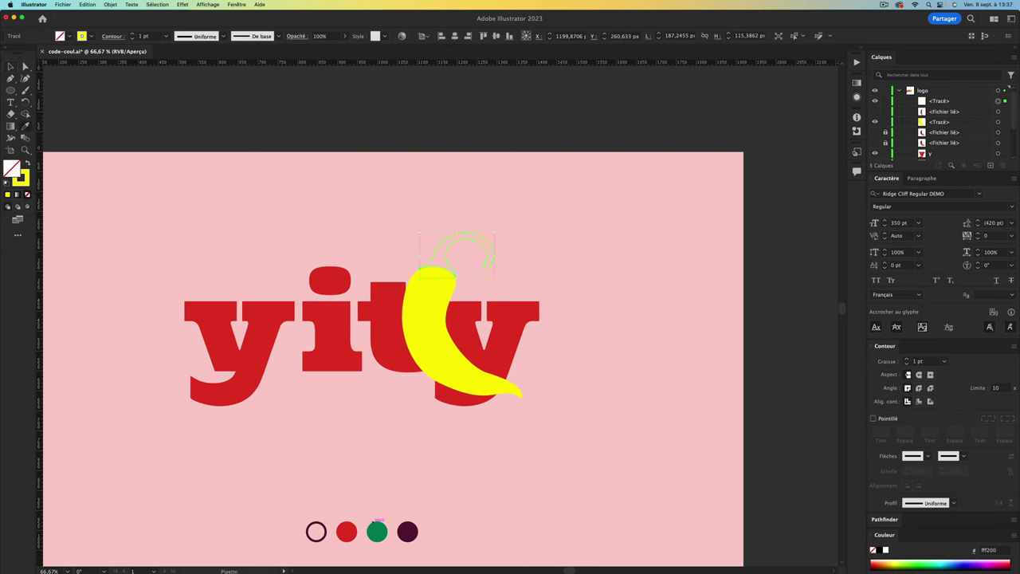
Fill the traced stem with the green swatch colour
{"action": "left_click", "coordinate": [375, 525]}
{"action": "left_click", "coordinate": [683, 292]}
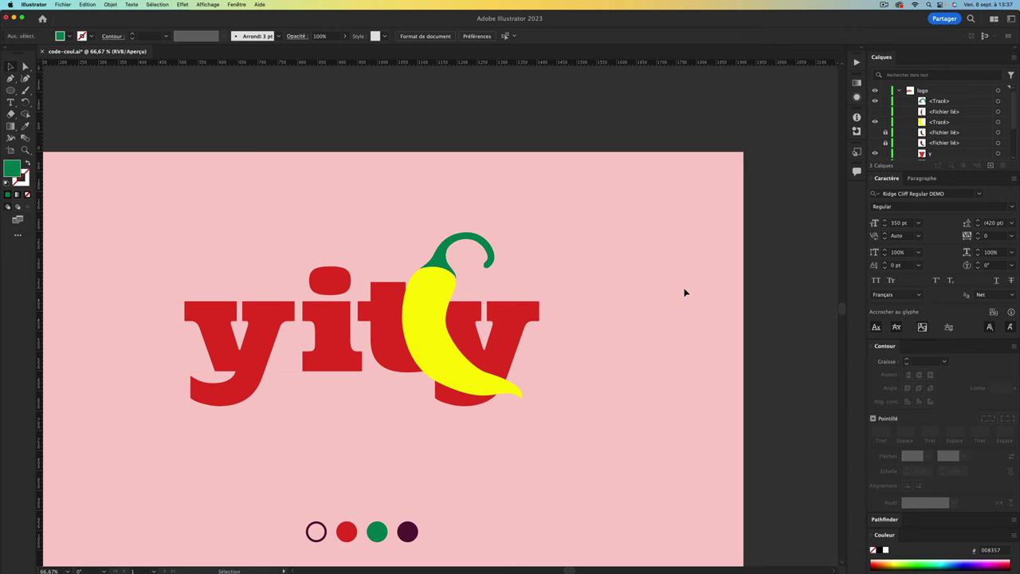
{"action": "left_click", "coordinate": [466, 243]}
{"action": "key", "text": "super+equal"}
{"action": "key", "text": "super+equal"}
{"action": "key", "text": "super+equal"}
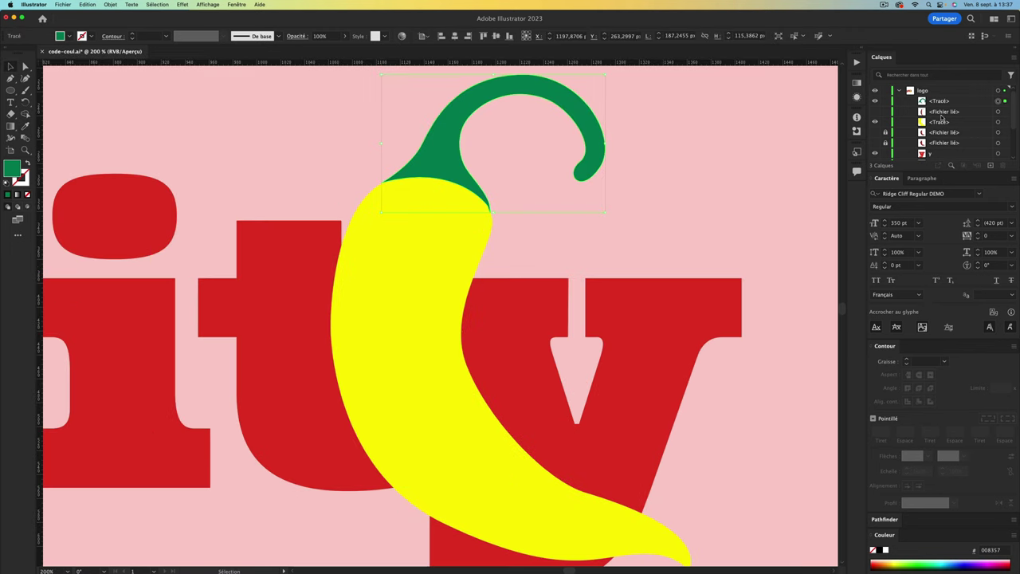
Move the stem behind the yellow pepper body and enlarge it to about 193 px
{"action": "left_click_drag", "start_coordinate": [938, 104], "coordinate": [937, 127]}
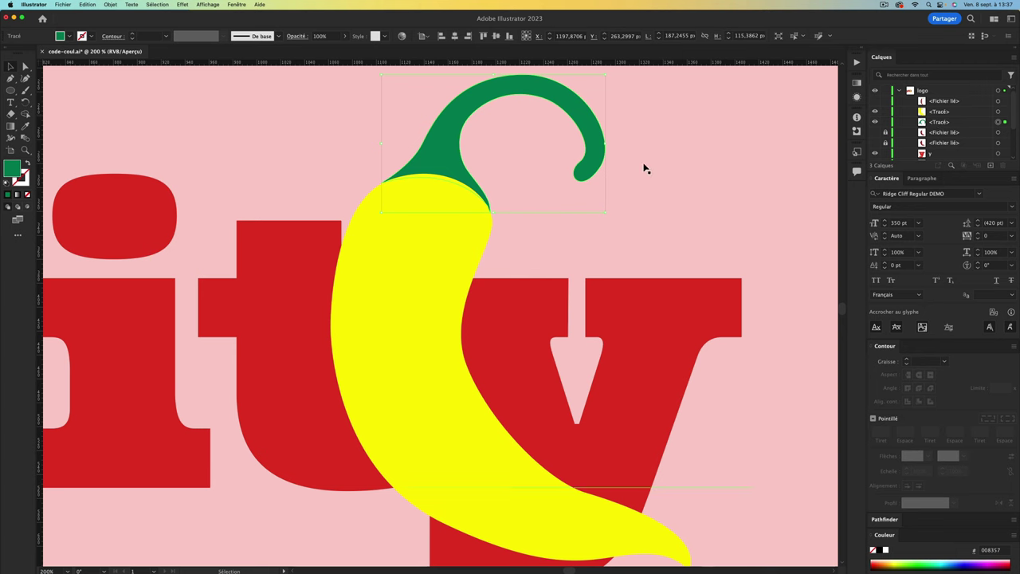
{"action": "left_click_drag", "start_coordinate": [605, 214], "coordinate": [605, 222]}
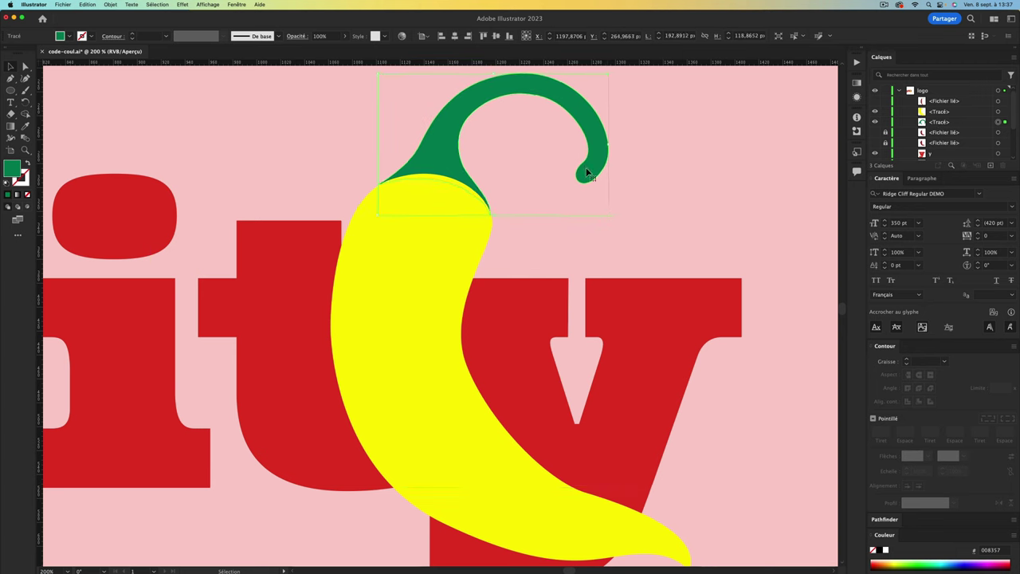
{"action": "left_click_drag", "start_coordinate": [605, 222], "coordinate": [607, 217]}
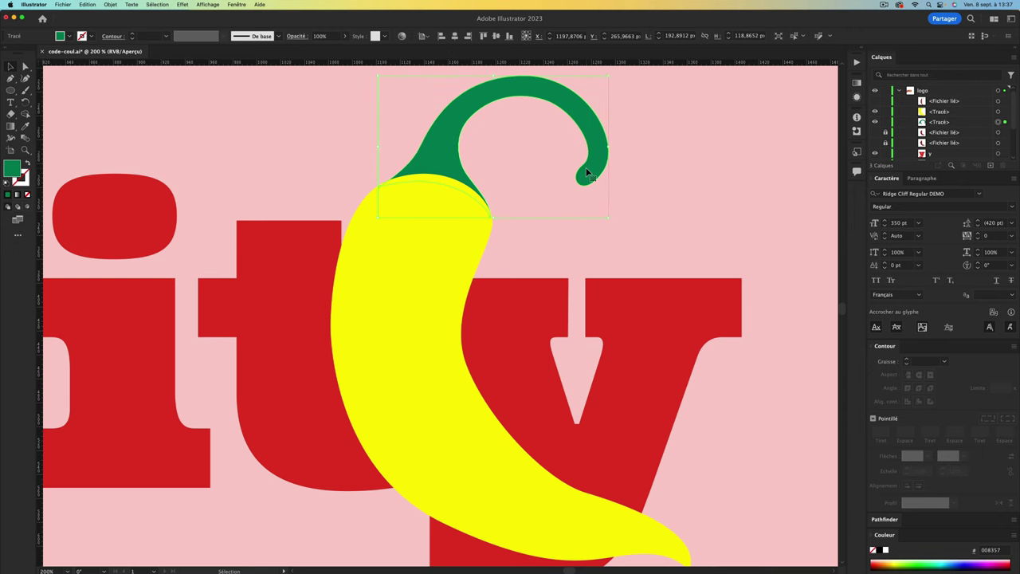
{"action": "left_click", "coordinate": [389, 102]}
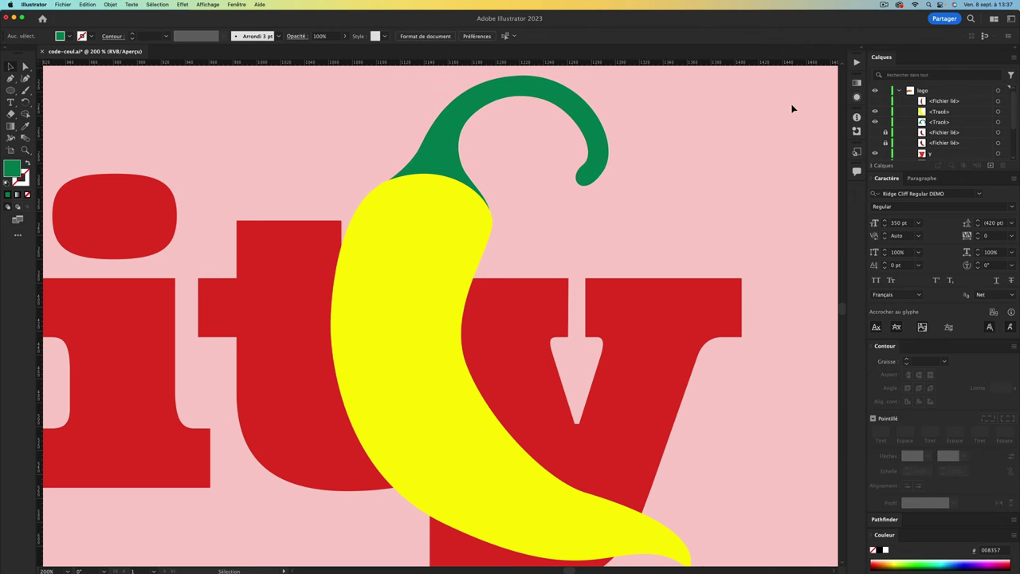
{"action": "key", "text": "super+minus"}
{"action": "key", "text": "super+minus"}
{"action": "key", "text": "super+minus"}
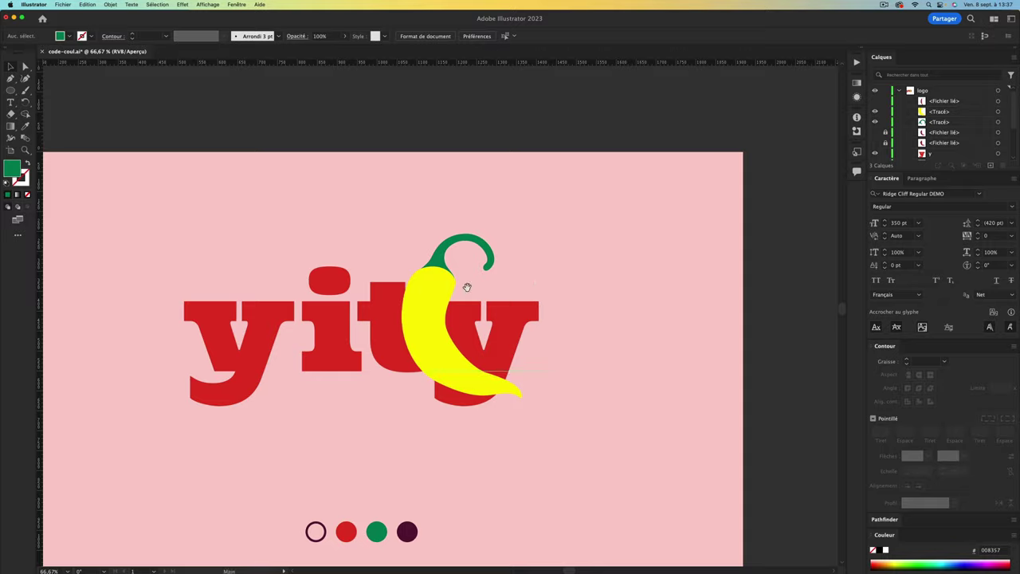
Select the red 't' and 'y' letters and convert them to outlines with Shift+Cmd+O
{"action": "left_click_drag", "start_coordinate": [466, 287], "coordinate": [533, 231]}
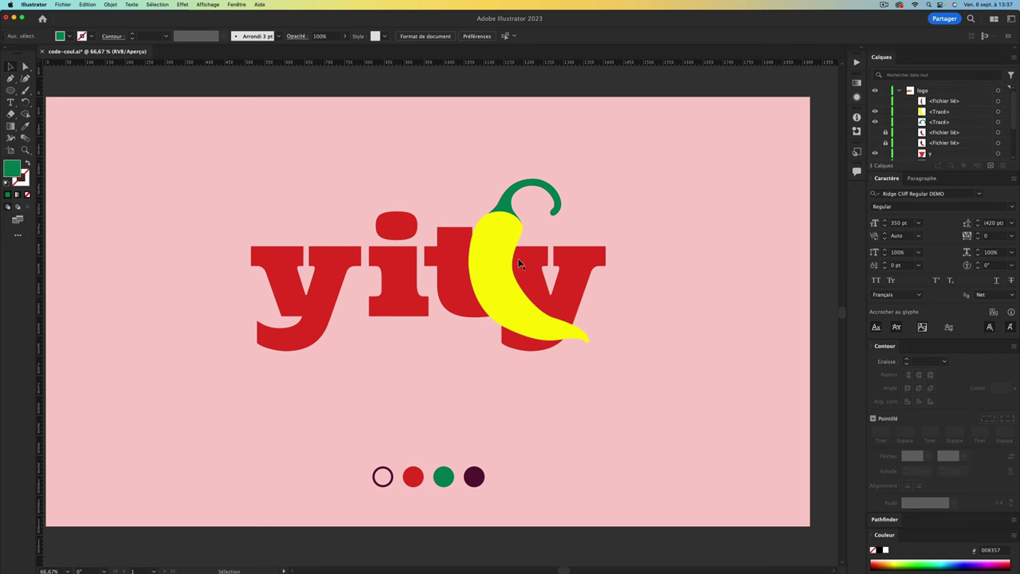
{"action": "left_click", "coordinate": [451, 256]}
{"action": "left_click", "coordinate": [581, 269], "text": "shift"}
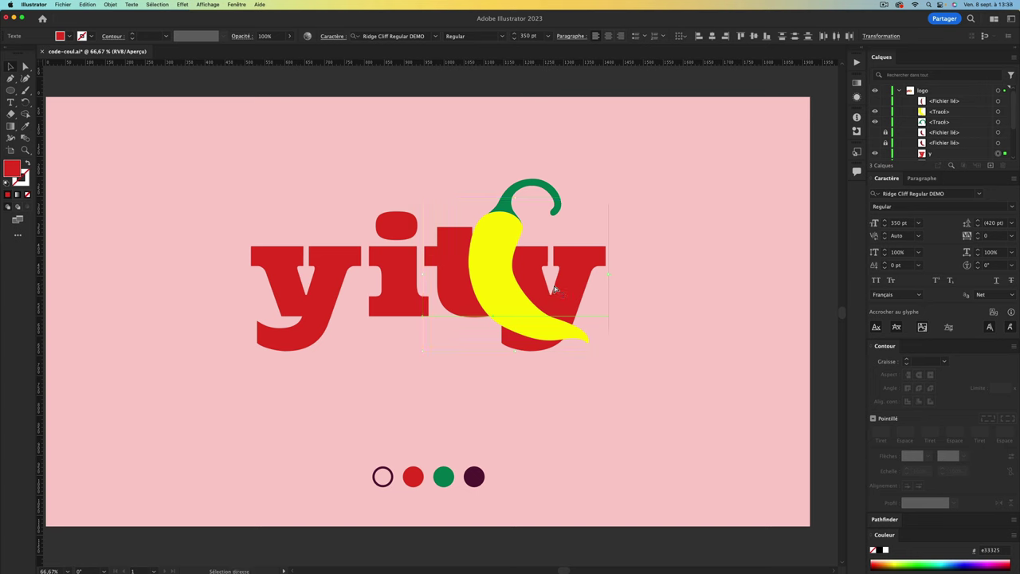
{"action": "key", "text": "super+shift+o"}
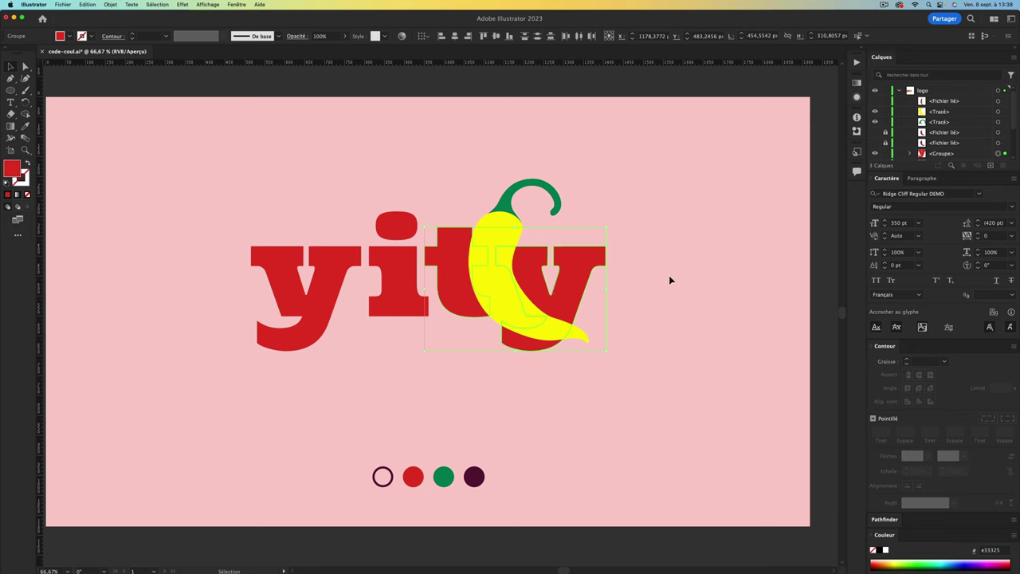
{"action": "left_click", "coordinate": [649, 283]}
Check the outlined 't' in isolation mode and the 'i' text, then exit
{"action": "left_click", "coordinate": [423, 271]}
{"action": "double_click", "coordinate": [447, 271]}
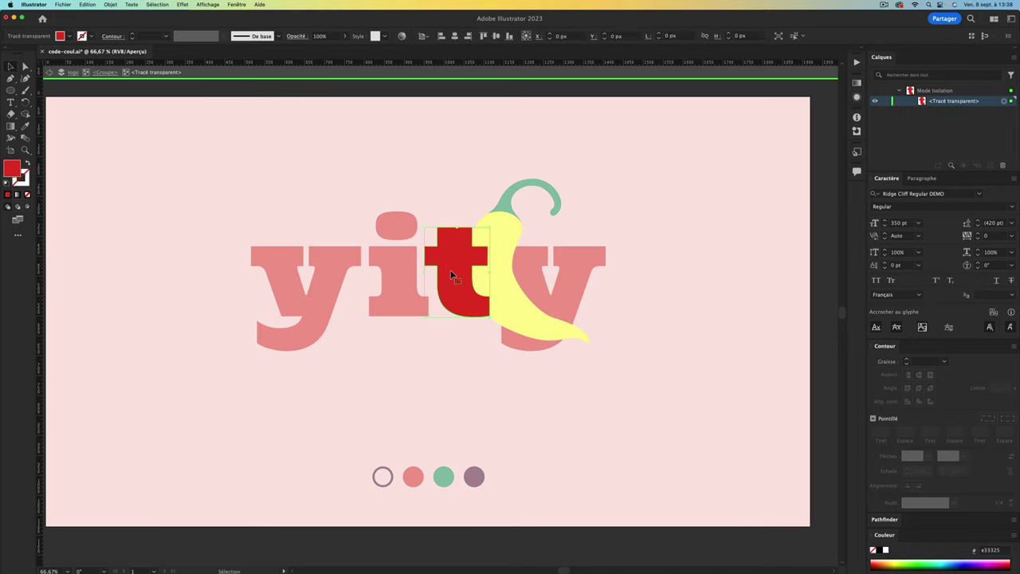
{"action": "double_click", "coordinate": [618, 346]}
{"action": "left_click", "coordinate": [462, 279]}
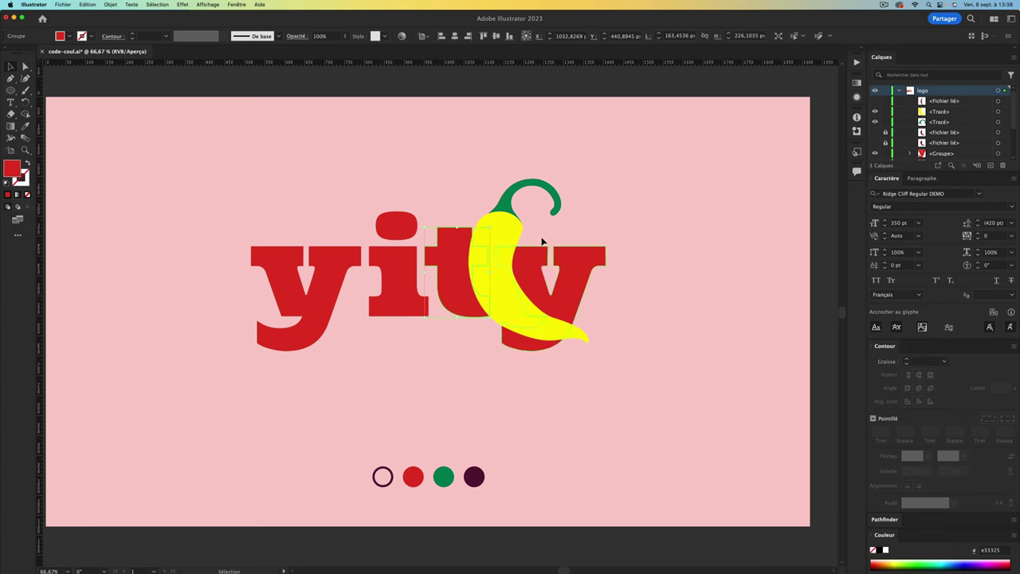
{"action": "left_click", "coordinate": [407, 260]}
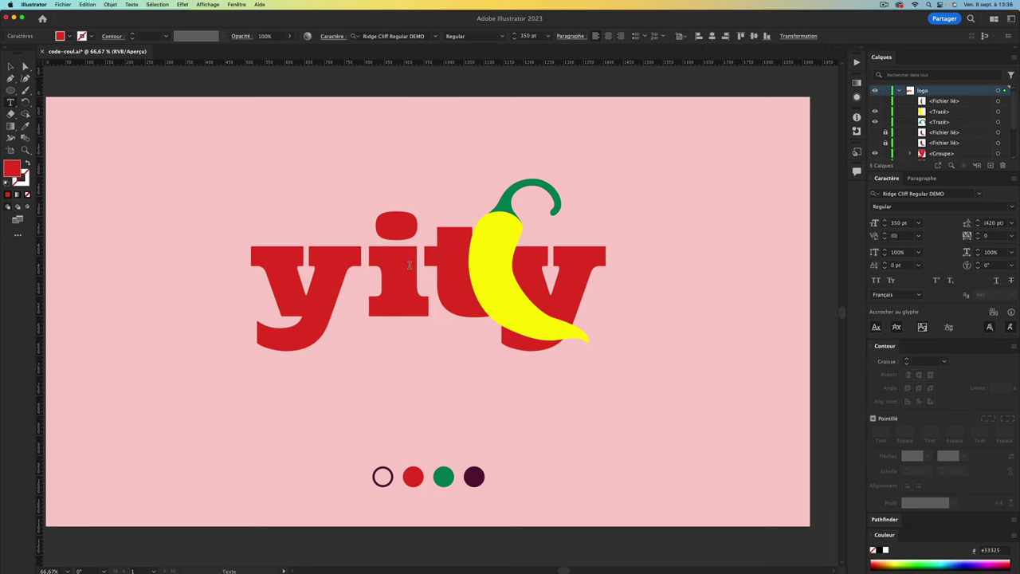
{"action": "double_click", "coordinate": [383, 265]}
{"action": "key", "text": "Escape"}
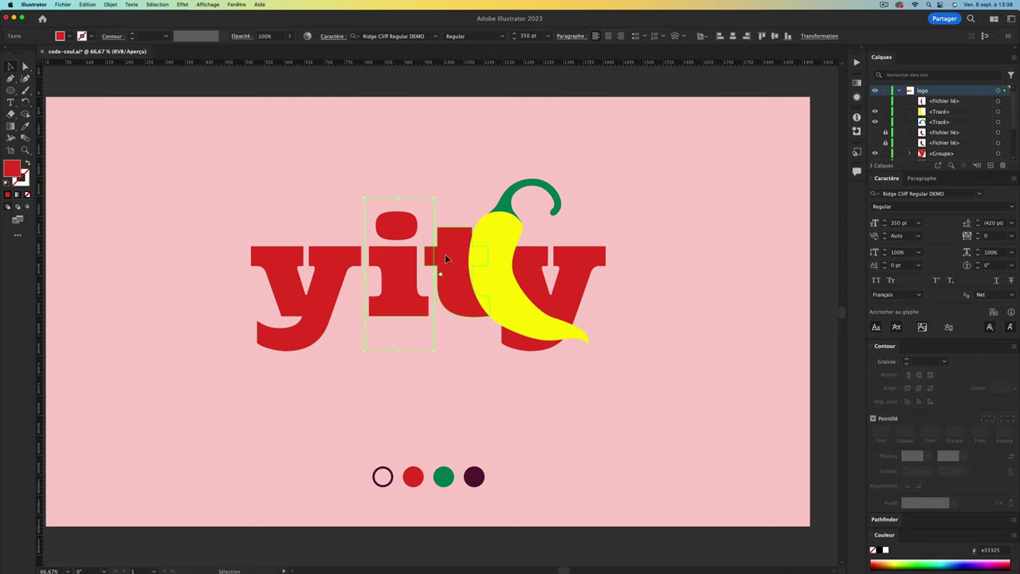
Select the outlined t/y group together with the yellow pepper path
{"action": "double_click", "coordinate": [451, 276]}
{"action": "double_click", "coordinate": [637, 305]}
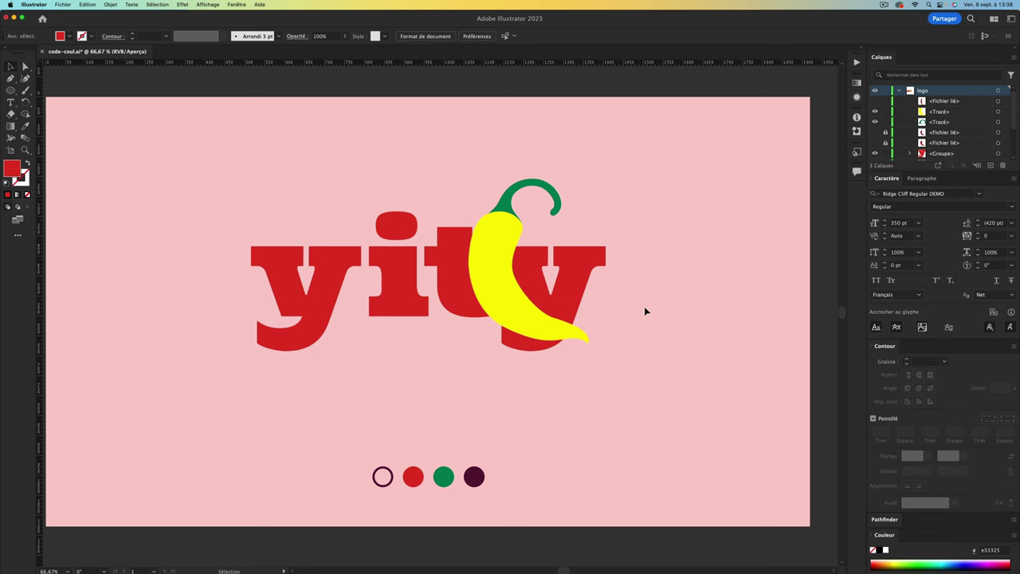
{"action": "left_click", "coordinate": [462, 258]}
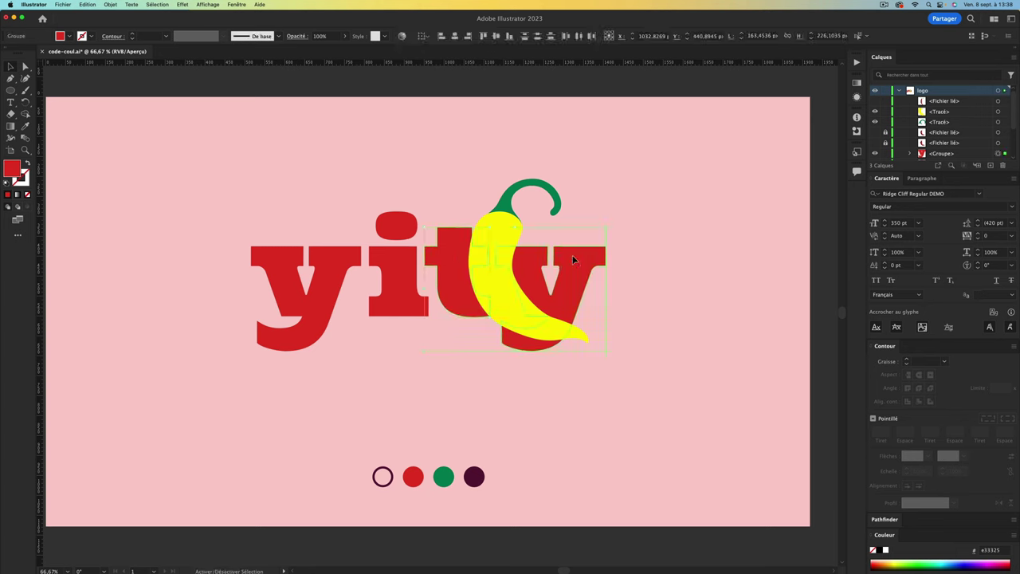
{"action": "left_click", "coordinate": [505, 226], "text": "shift"}
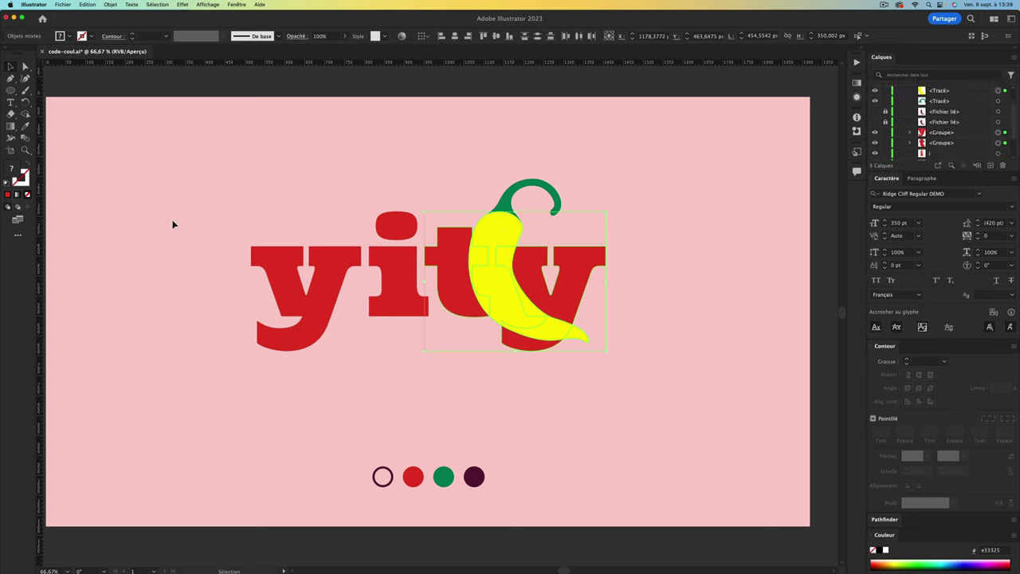
Use the Shape Builder to delete the pepper body region from the outlined 't' and 'y'
{"action": "left_click", "coordinate": [27, 114]}
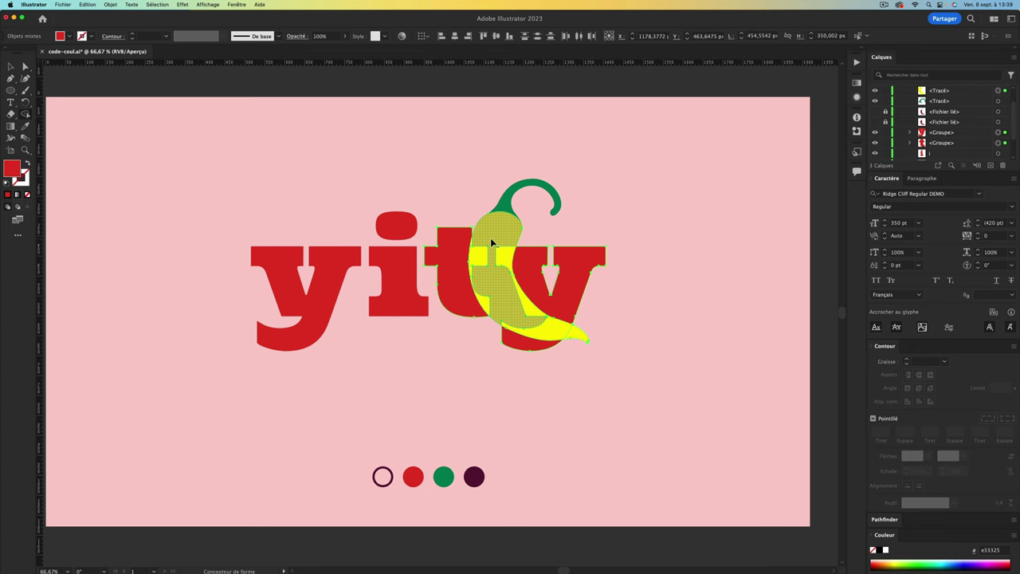
{"action": "left_click_drag", "start_coordinate": [492, 231], "coordinate": [494, 260]}
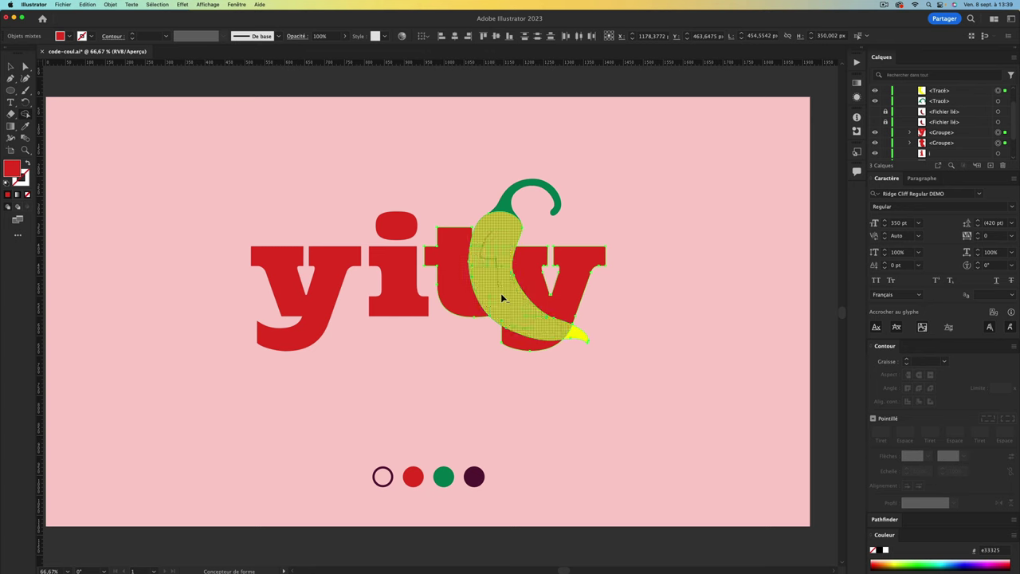
{"action": "left_click_drag", "start_coordinate": [543, 325], "coordinate": [558, 328]}
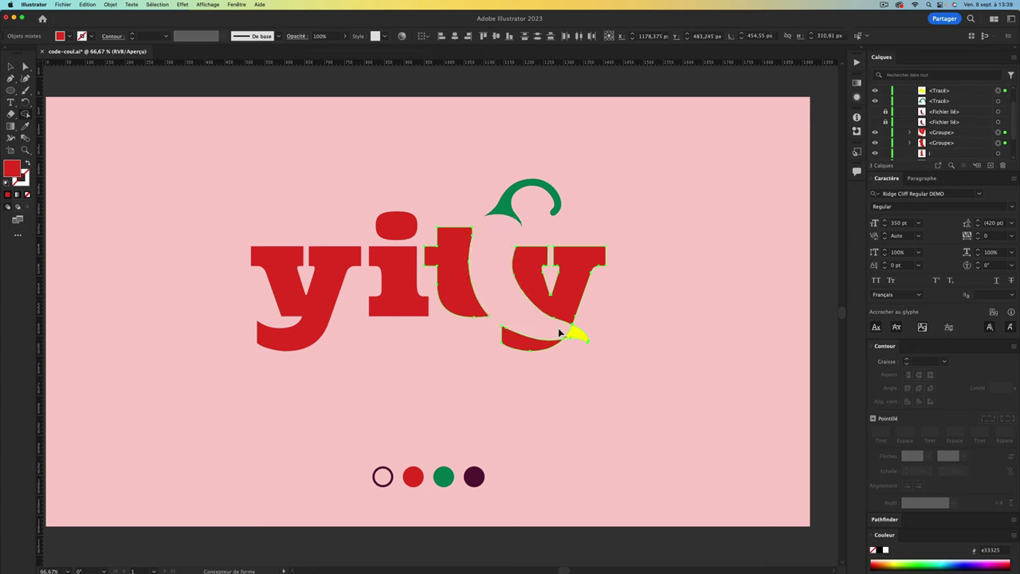
{"action": "key", "text": "super+shift+a"}
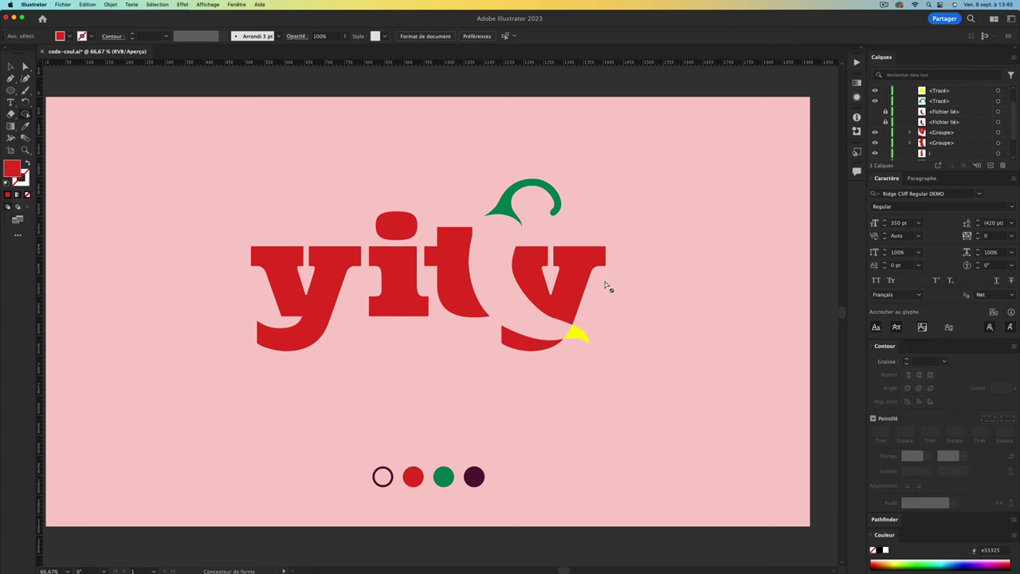
Recolour the leftover yellow pepper tip with the y's red using the Eyedropper
{"action": "key", "text": "v"}
{"action": "left_click", "coordinate": [576, 336]}
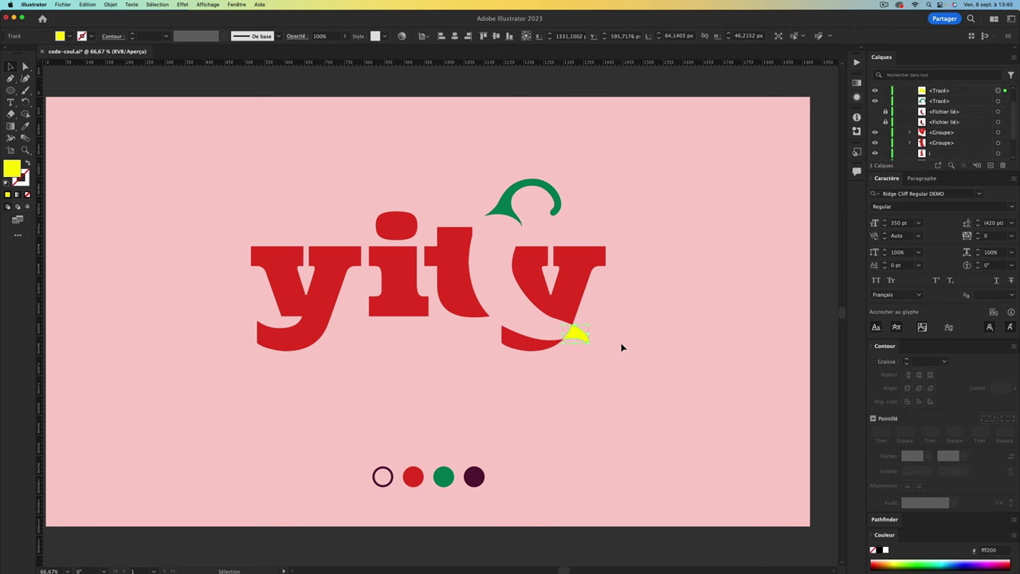
{"action": "left_click", "coordinate": [25, 128]}
{"action": "left_click", "coordinate": [548, 257]}
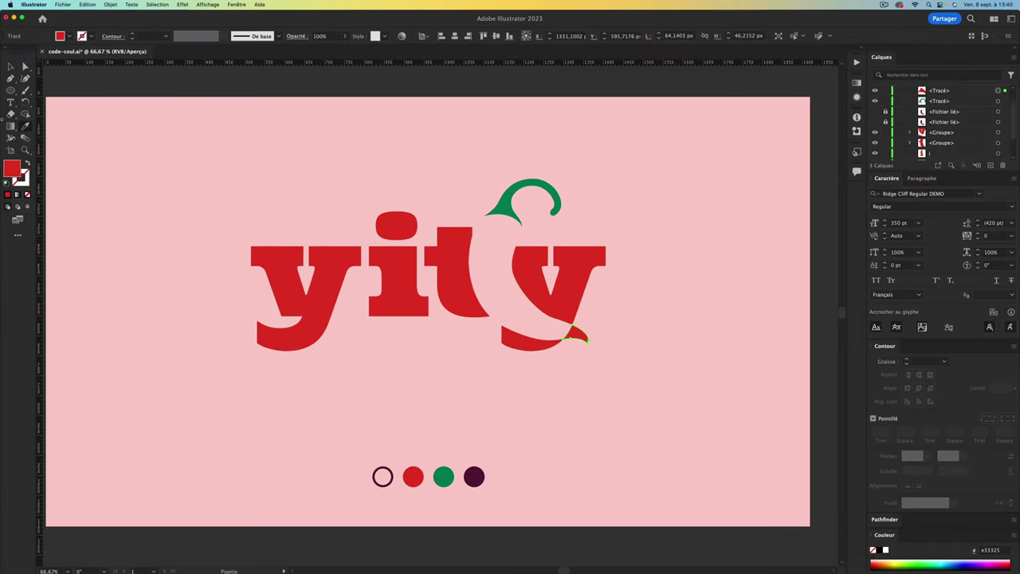
{"action": "left_click", "coordinate": [10, 68]}
{"action": "left_click", "coordinate": [587, 328]}
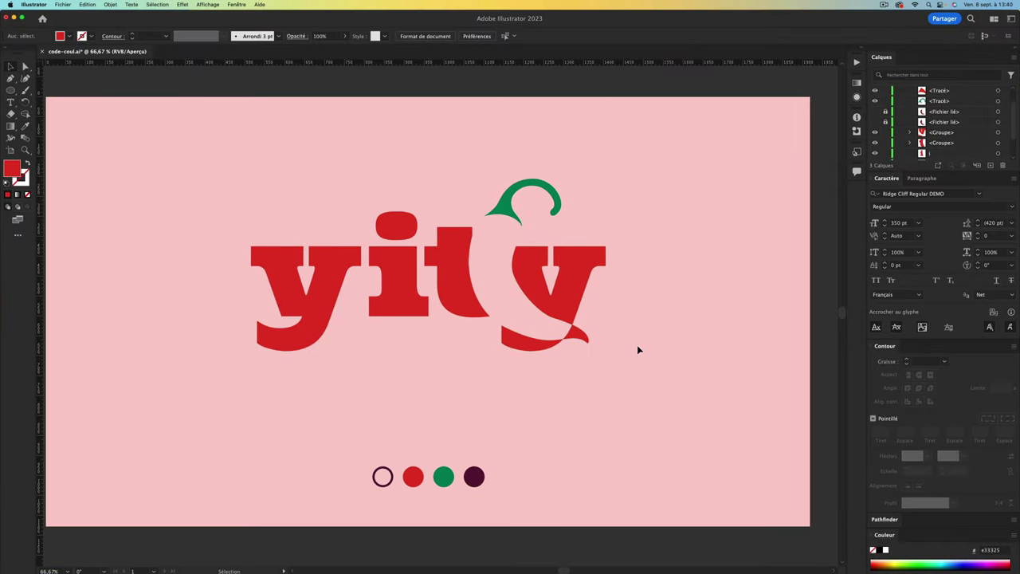
Move the red tip onto the y's tail and shrink it to about 53 px wide
{"action": "key", "text": "super+plus"}
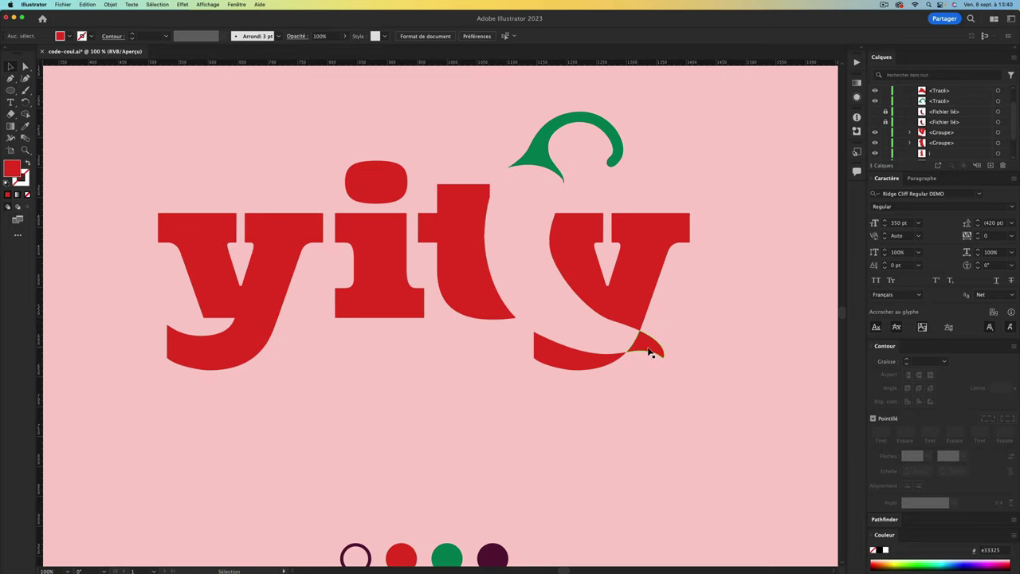
{"action": "left_click_drag", "start_coordinate": [650, 351], "coordinate": [658, 351]}
{"action": "left_click", "coordinate": [645, 474]}
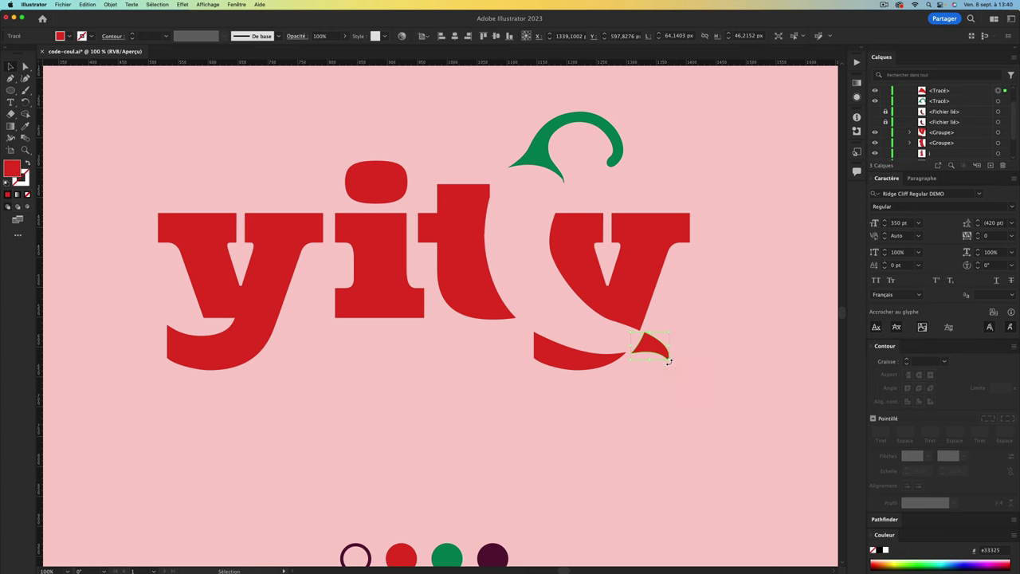
{"action": "mouse_move", "coordinate": [669, 358]}
{"action": "left_mouse_down"}
{"action": "mouse_move", "coordinate": [677, 363]}
{"action": "mouse_move", "coordinate": [655, 350]}
{"action": "left_mouse_up"}
{"action": "left_click", "coordinate": [711, 376]}
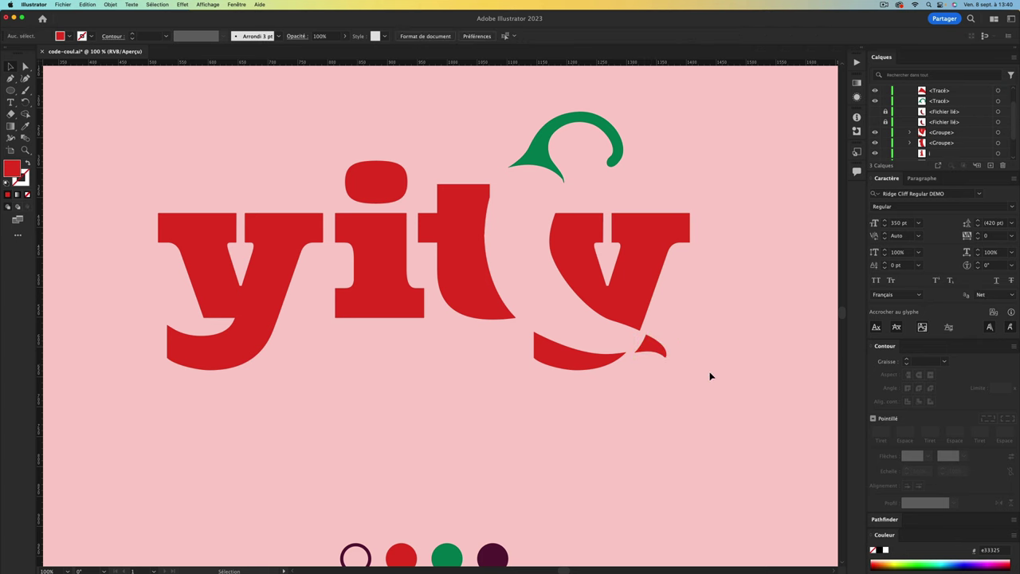
{"action": "key", "text": "super+minus"}
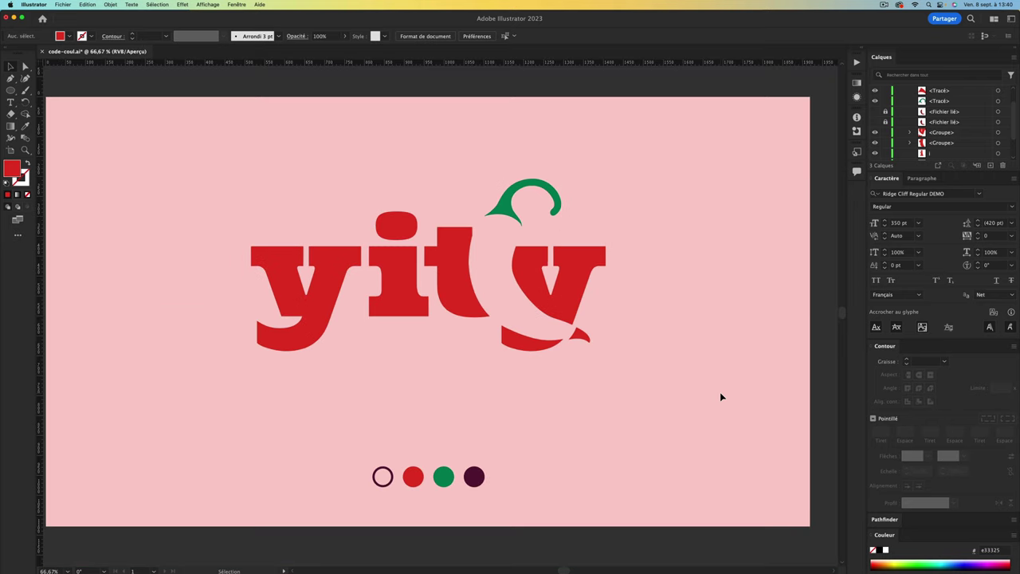
Select the pink background rectangle and try other colours for it
{"action": "scroll", "coordinate": [950, 152], "scroll_direction": "down", "scroll_amount": 3}
{"action": "left_click", "coordinate": [885, 155]}
{"action": "left_click", "coordinate": [324, 399]}
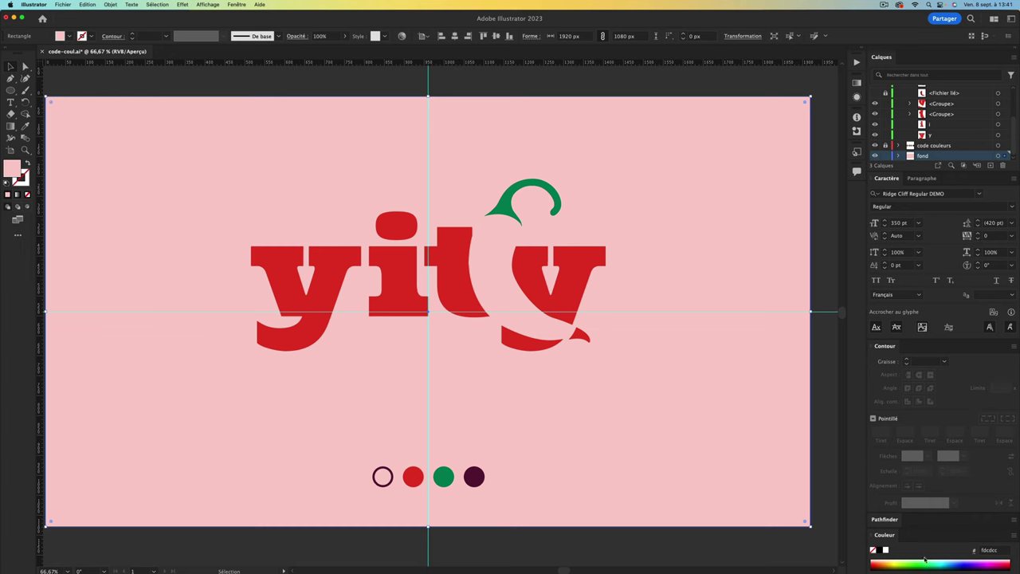
{"action": "left_click_drag", "start_coordinate": [889, 555], "coordinate": [985, 559]}
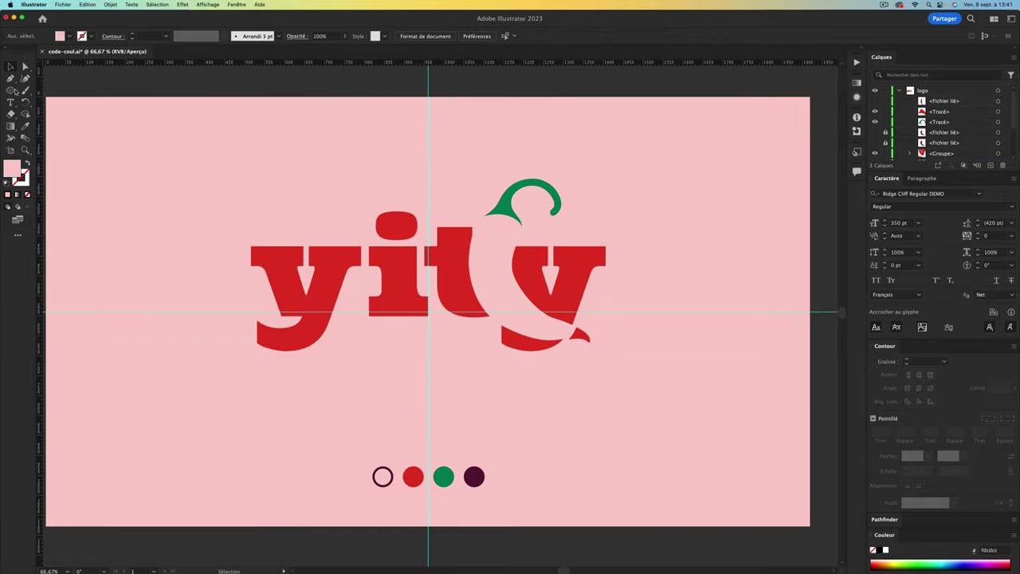
Add a PEPPER text object on the artboard and search 'montse' in the font field
{"action": "left_click", "coordinate": [10, 102]}
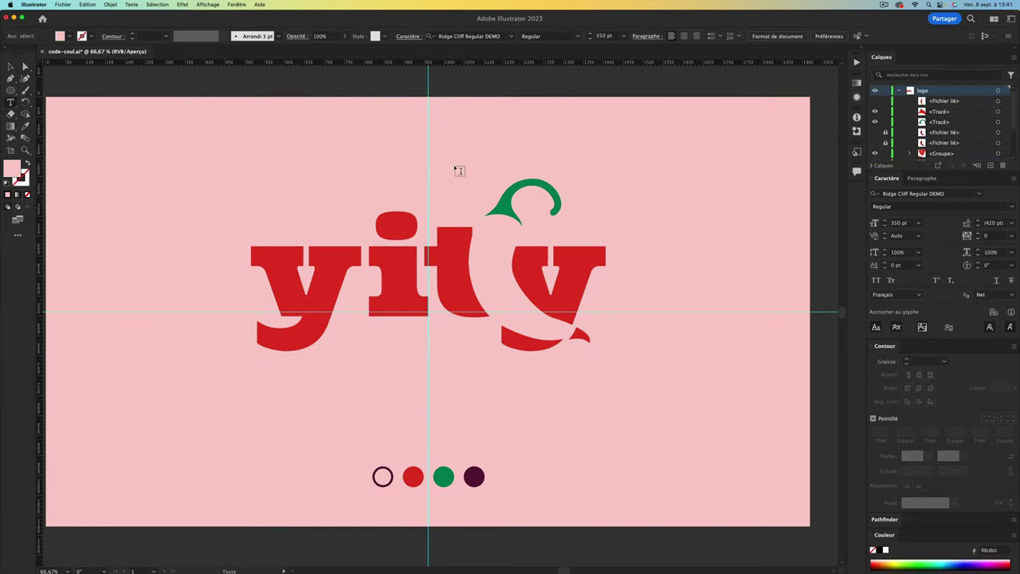
{"action": "left_click", "coordinate": [137, 195]}
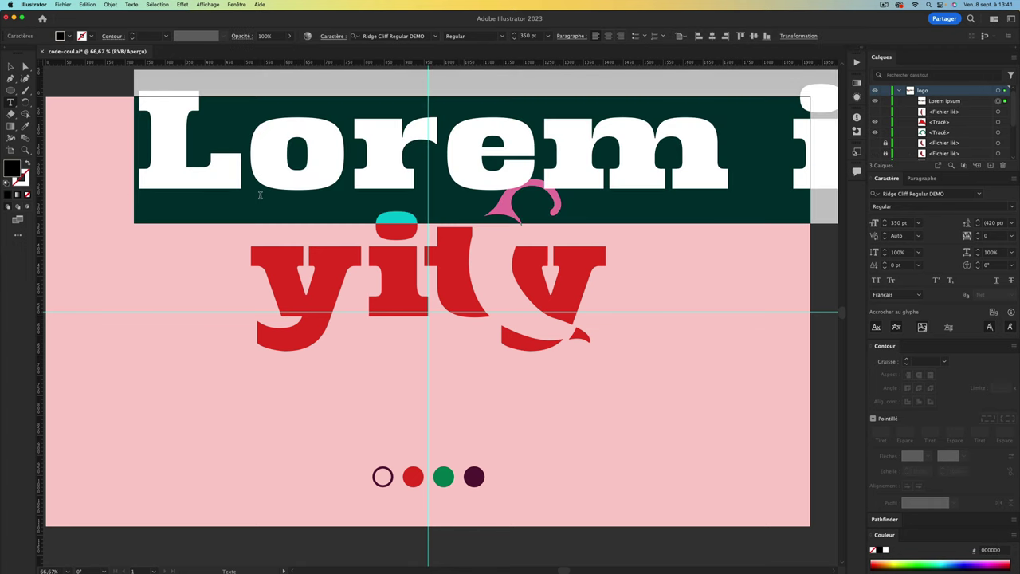
{"action": "type", "text": "PE"}
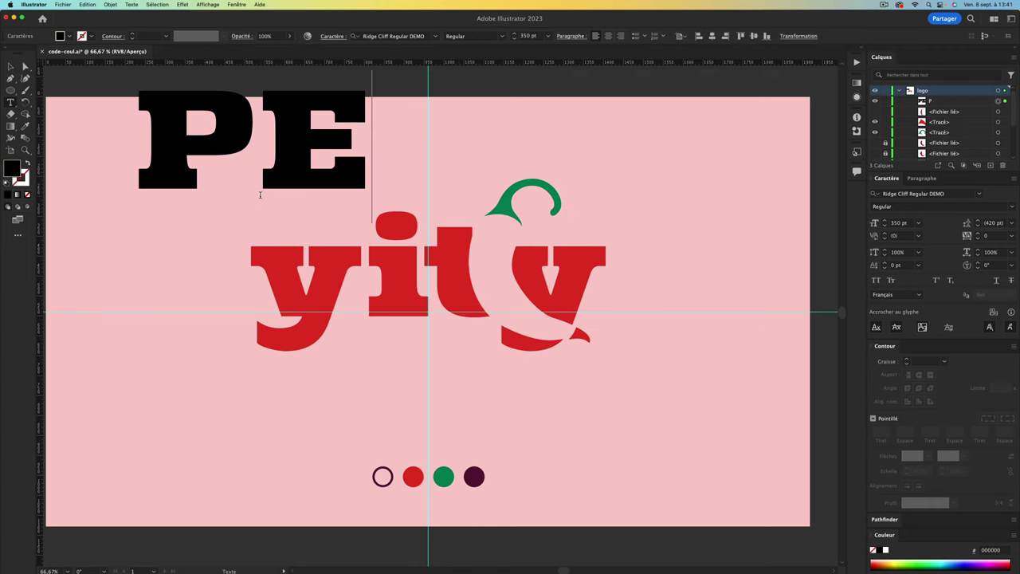
{"action": "type", "text": "PPER"}
{"action": "key", "text": "super+a"}
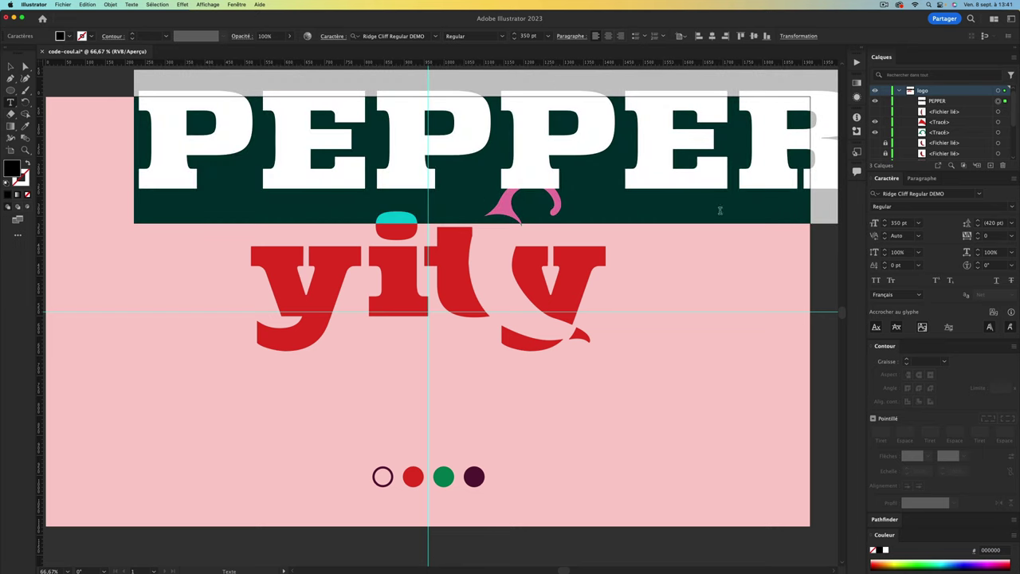
{"action": "left_click", "coordinate": [917, 193]}
{"action": "type", "text": "montse"}
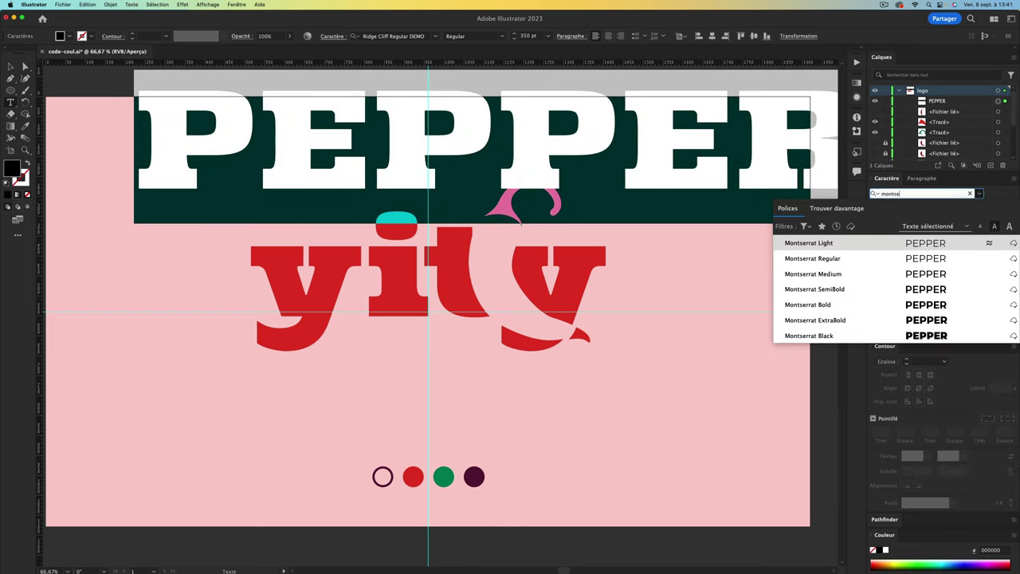
Set PEPPER in Montserrat Black and colour it from the dark purple swatch
{"action": "left_click", "coordinate": [924, 335]}
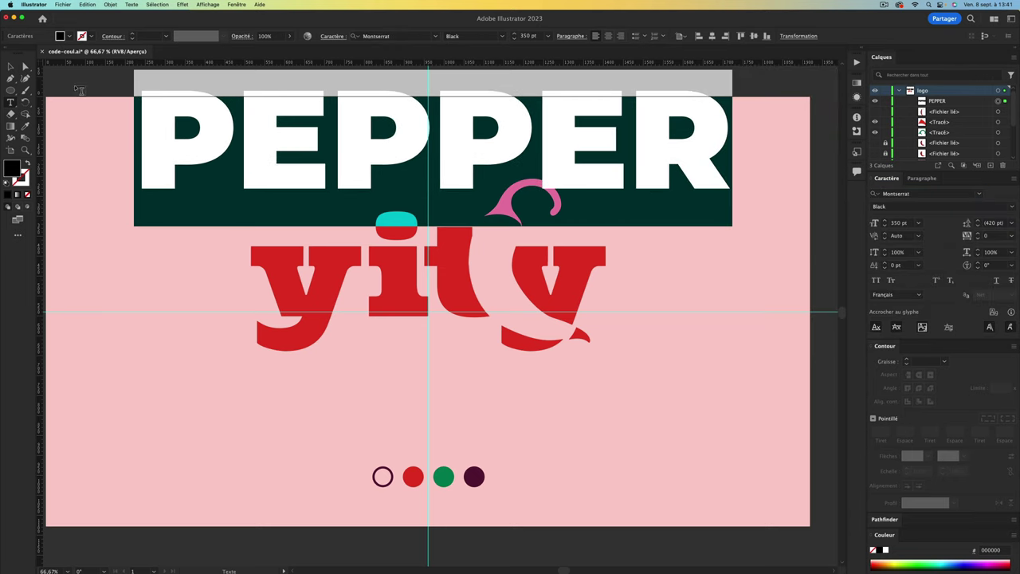
{"action": "left_click_drag", "start_coordinate": [232, 190], "coordinate": [185, 221]}
{"action": "left_click", "coordinate": [25, 126]}
{"action": "left_click", "coordinate": [473, 477]}
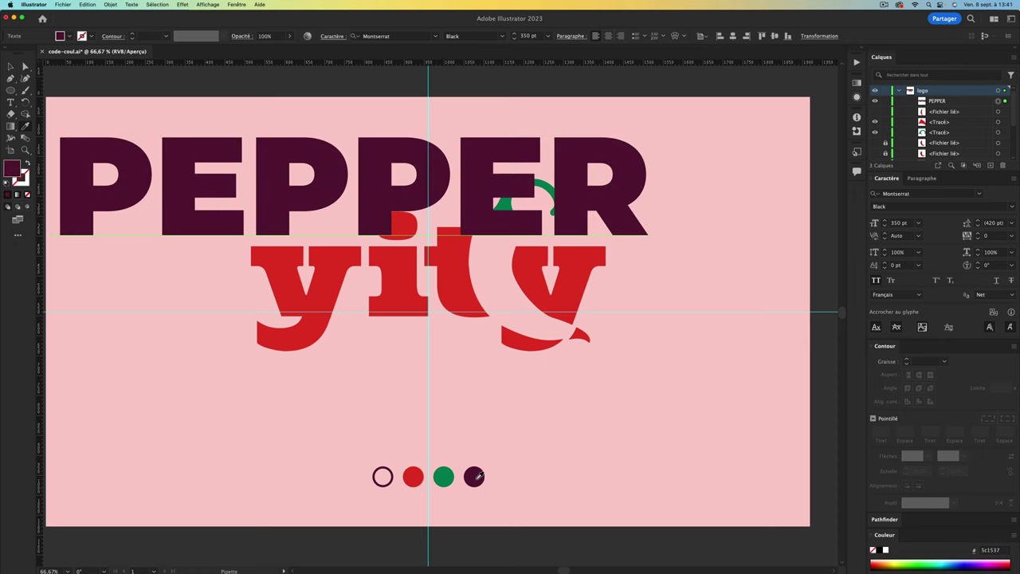
Scale PEPPER down to a small title and place it beneath the yity wordmark
{"action": "key", "text": "v"}
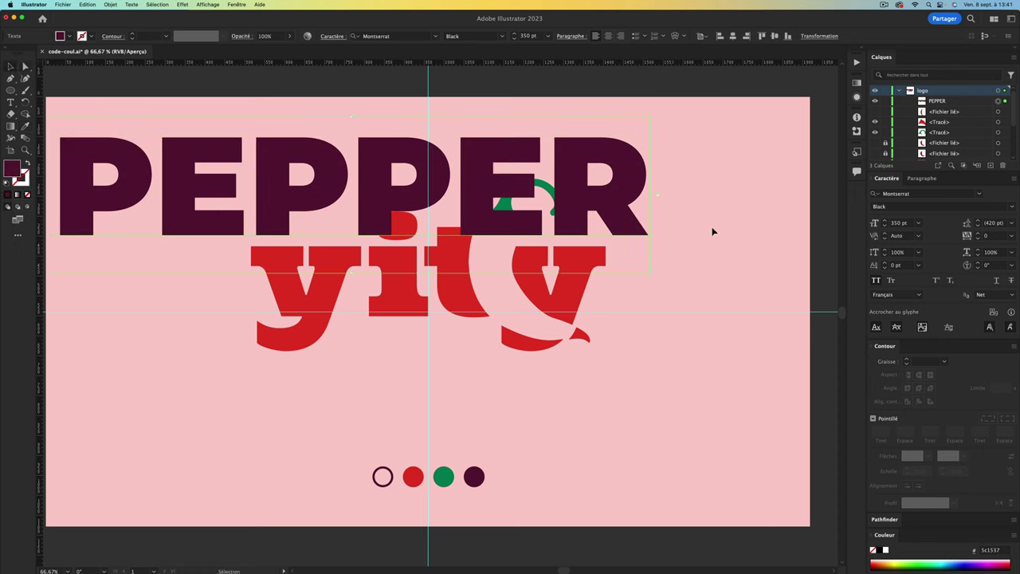
{"action": "left_click_drag", "start_coordinate": [650, 274], "coordinate": [239, 153]}
{"action": "left_click_drag", "start_coordinate": [162, 133], "coordinate": [439, 351]}
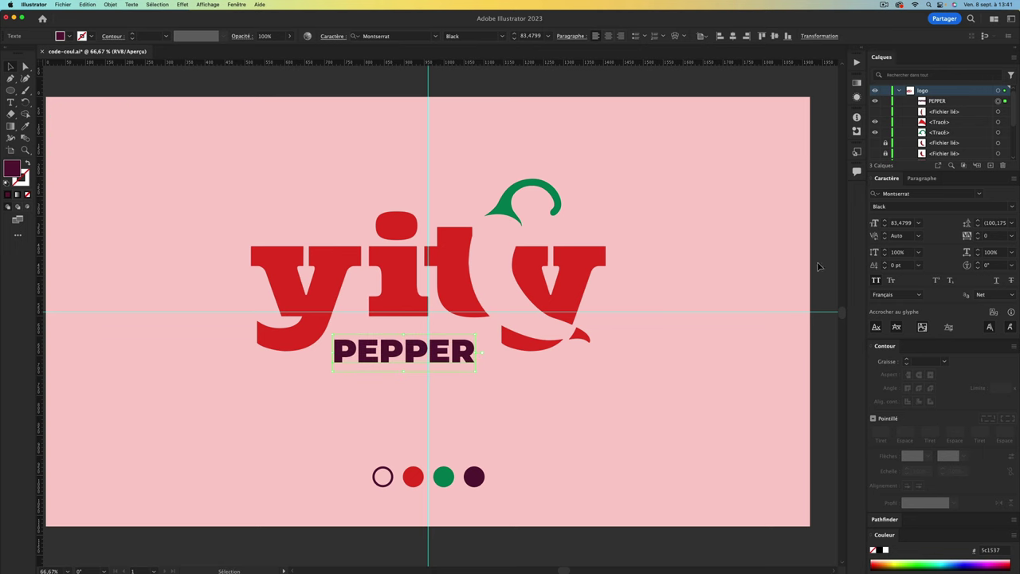
Try PEPPER letter spacing values of 50, 500 and -200
{"action": "left_click", "coordinate": [988, 235]}
{"action": "type", "text": "50"}
{"action": "key", "text": "Return"}
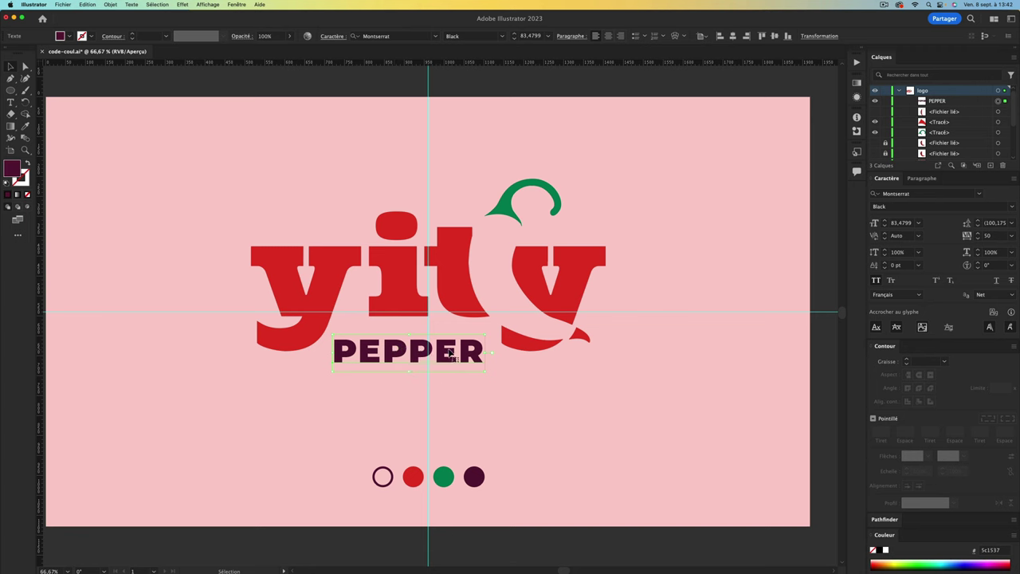
{"action": "left_click", "coordinate": [987, 235]}
{"action": "type", "text": "5"}
{"action": "key", "text": "Return"}
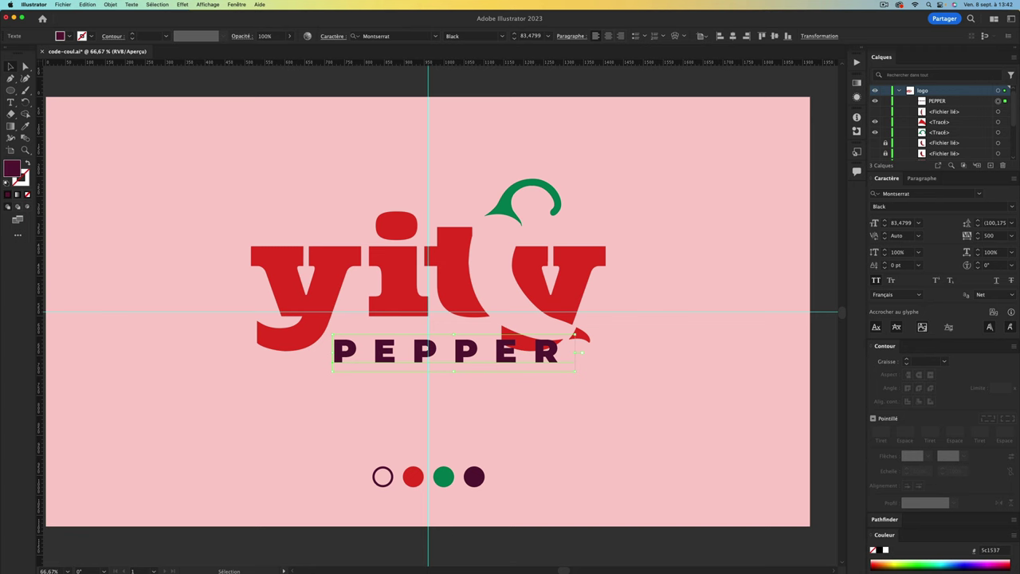
{"action": "left_click", "coordinate": [995, 235]}
{"action": "type", "text": "-2"}
{"action": "key", "text": "Return"}
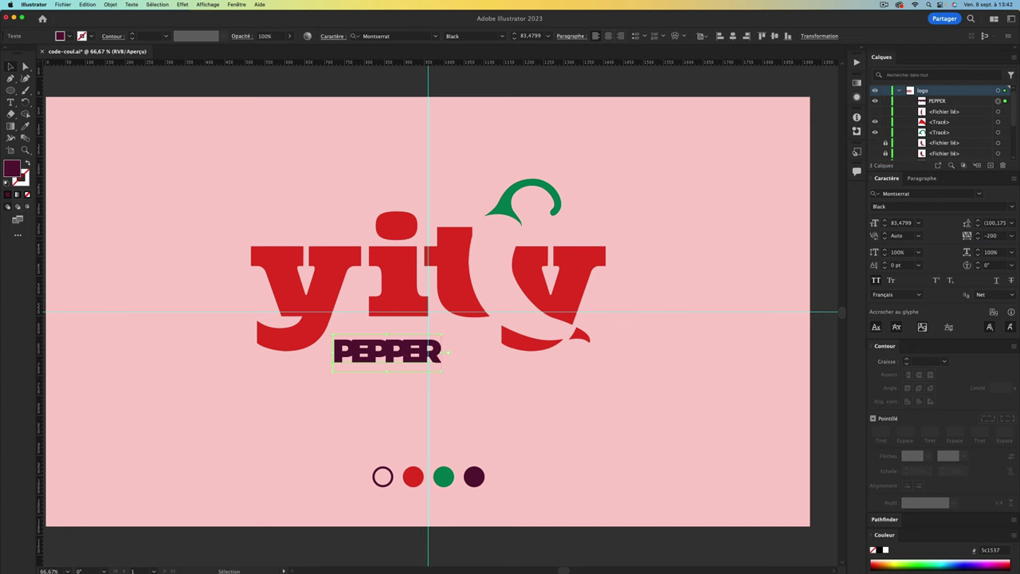
Restore PEPPER's tracking to 50 and nudge it up and right beneath yity
{"action": "key", "text": "super+z"}
{"action": "type", "text": "50"}
{"action": "key", "text": "Return"}
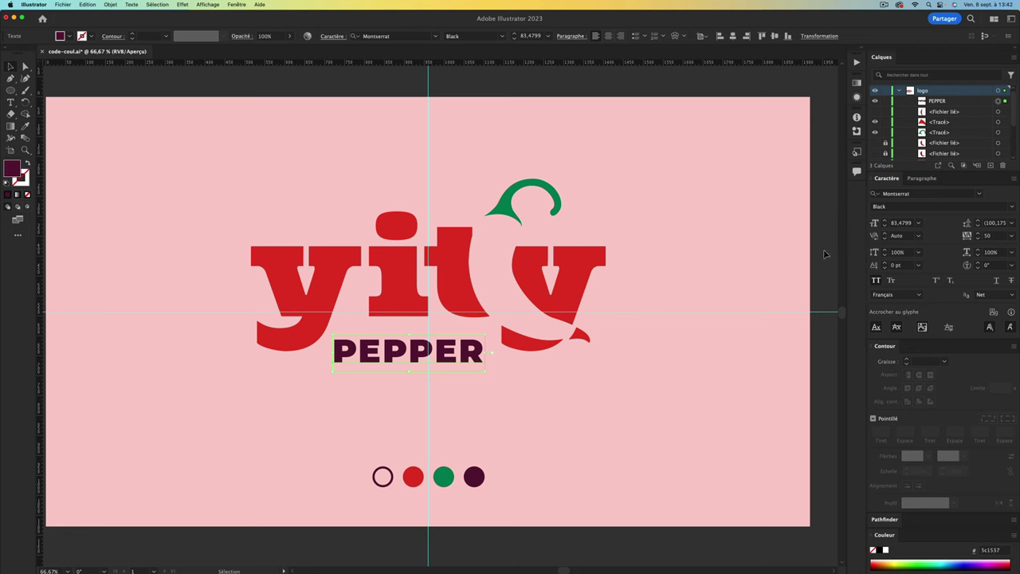
{"action": "left_click", "coordinate": [995, 236]}
{"action": "left_click_drag", "start_coordinate": [462, 360], "coordinate": [488, 329]}
{"action": "left_click", "coordinate": [609, 435]}
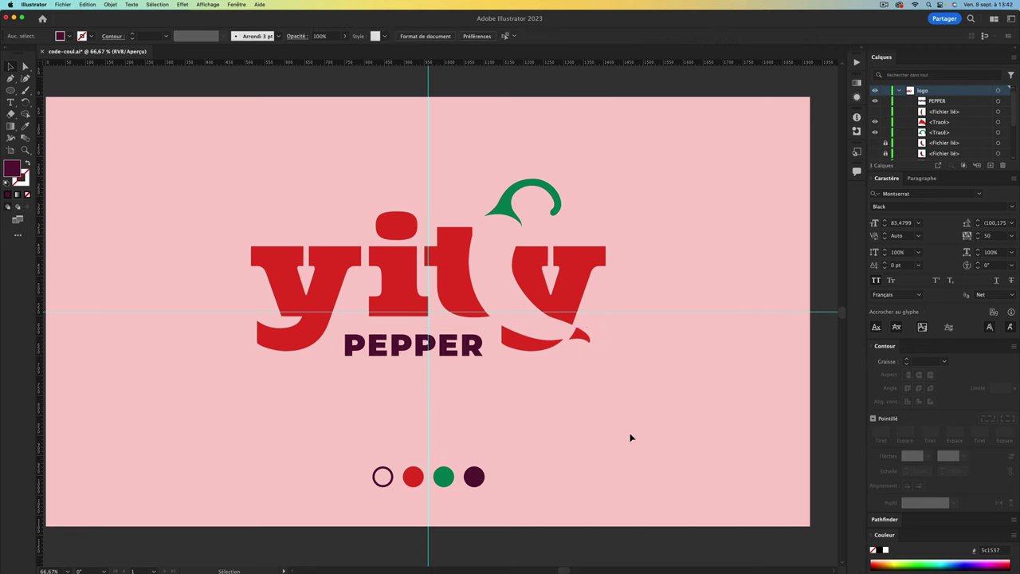
{"action": "key", "text": "ctrl+minus"}
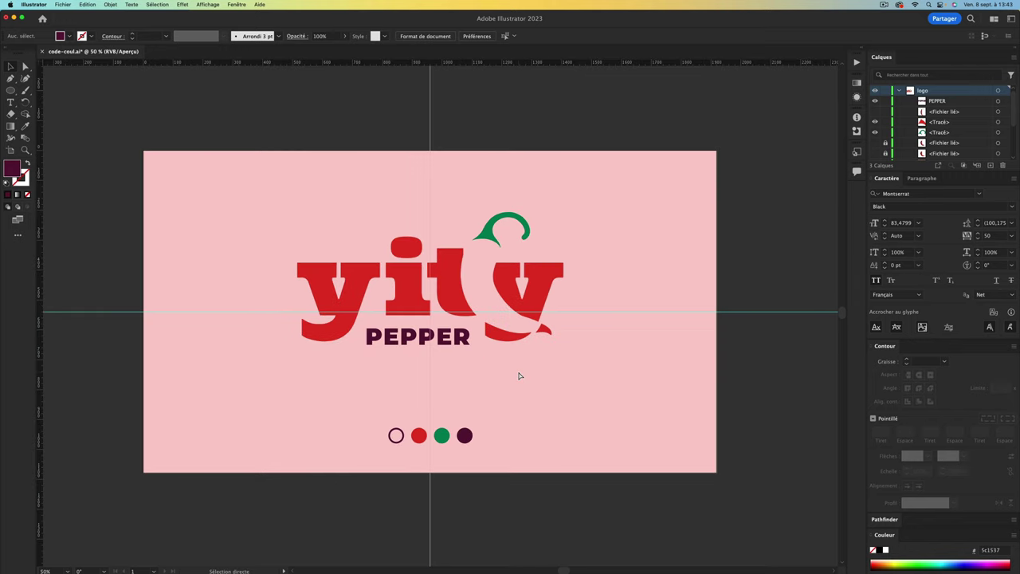
{"action": "key", "text": "ctrl+minus"}
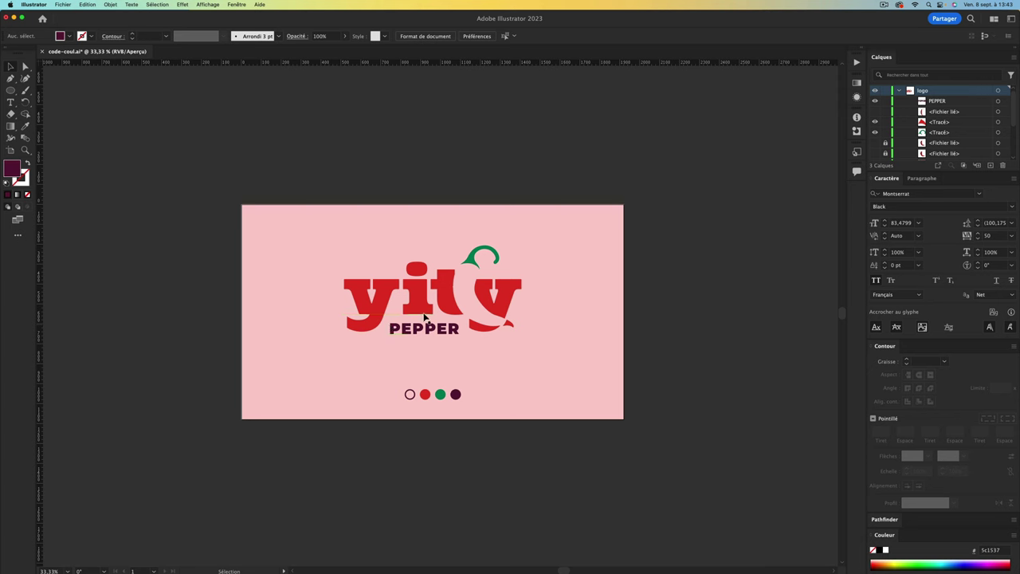
{"action": "left_click", "coordinate": [446, 335]}
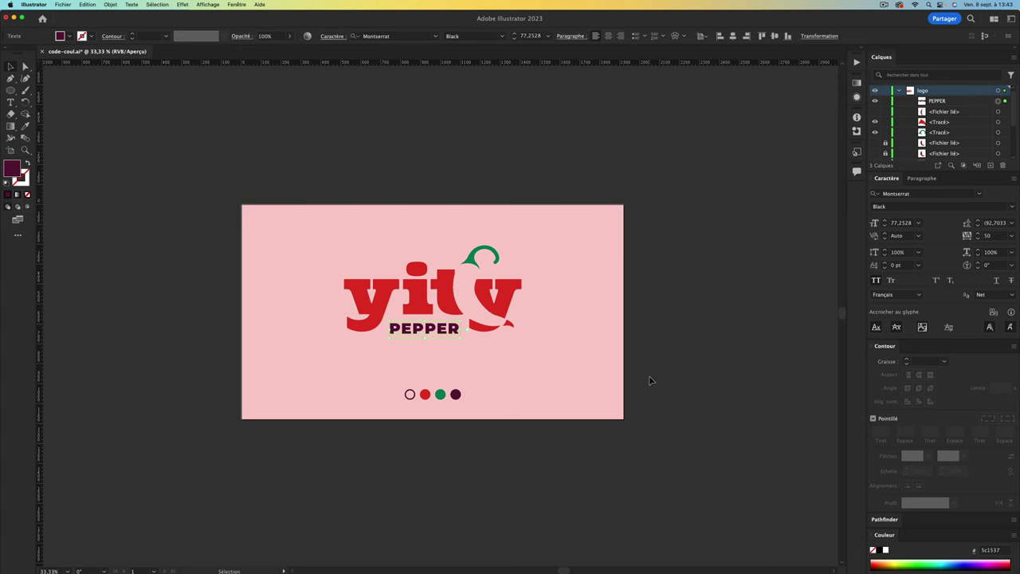
{"action": "left_click", "coordinate": [557, 334]}
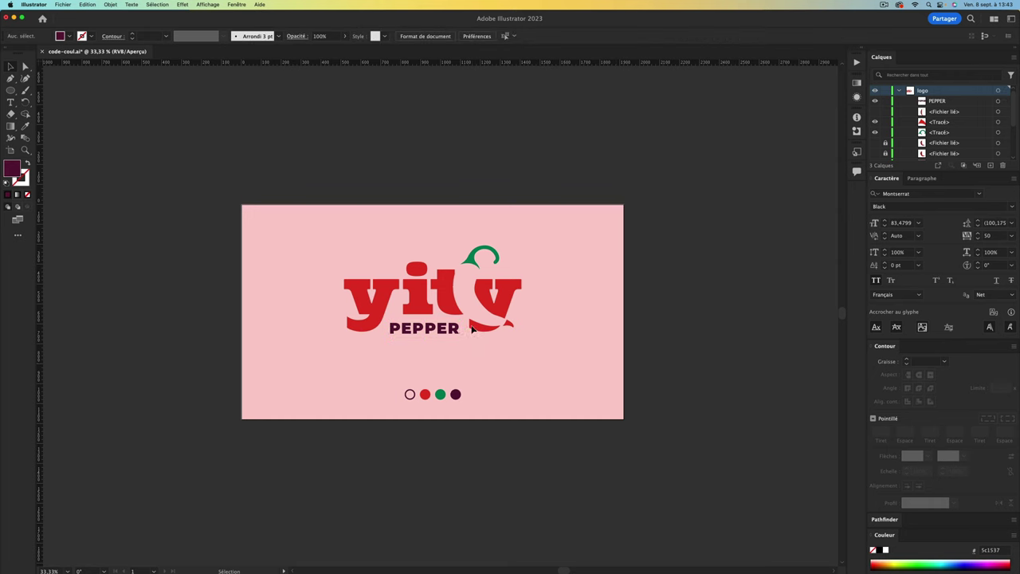
{"action": "key", "text": "super+plus"}
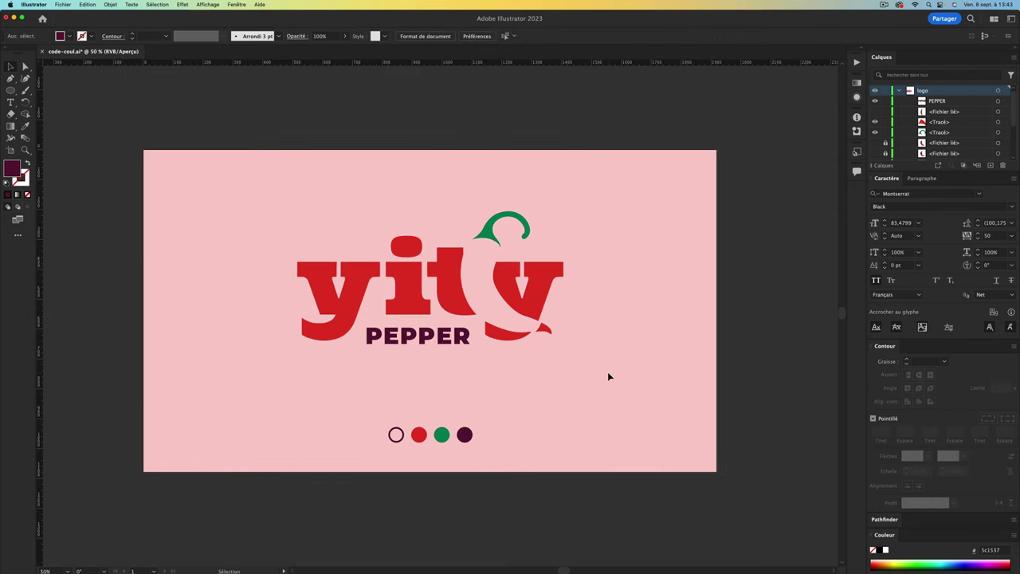